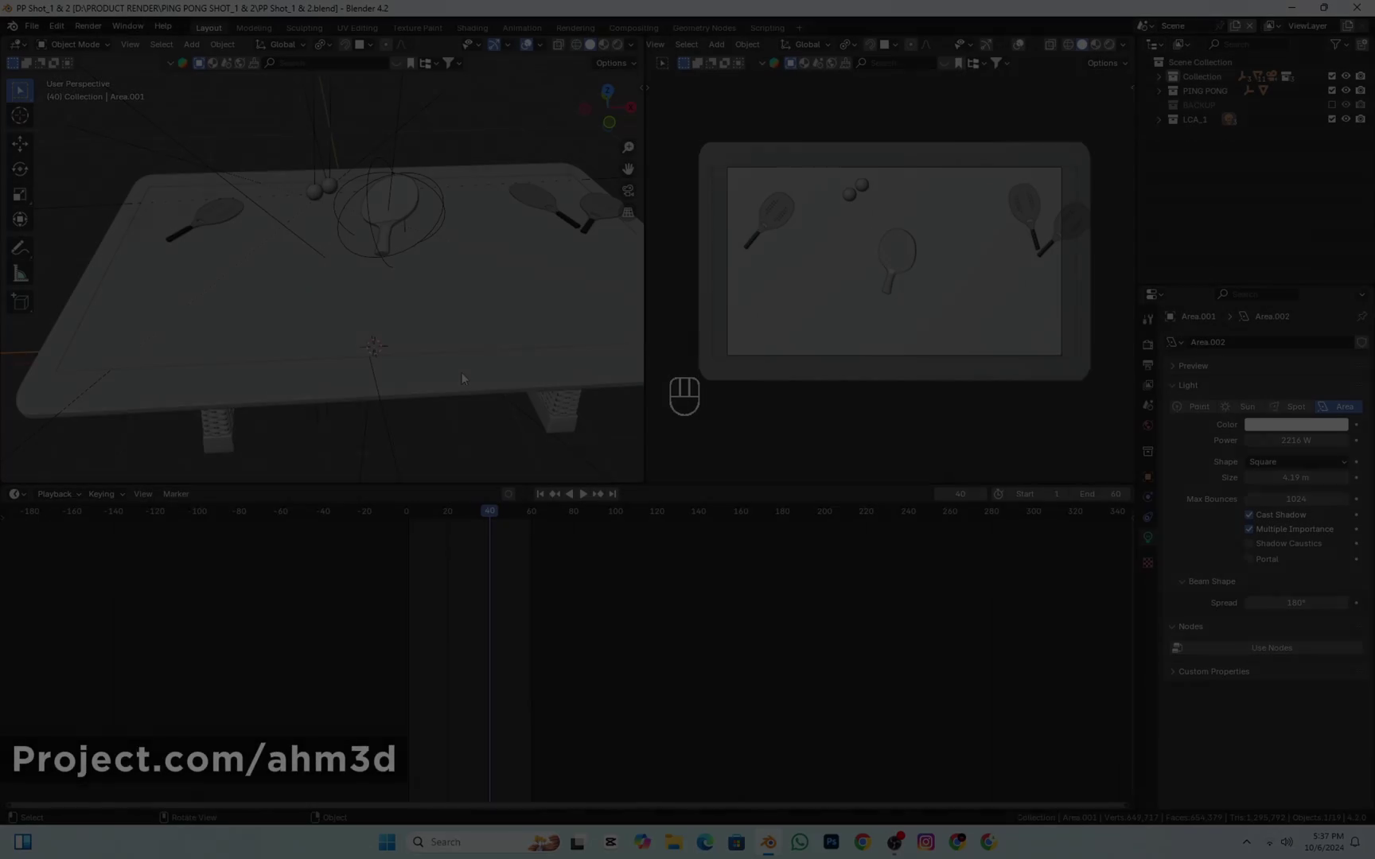
- Examine the ping pong table scene with its rackets, balls and lights from several angles
scroll(464, 374, "down", 5)
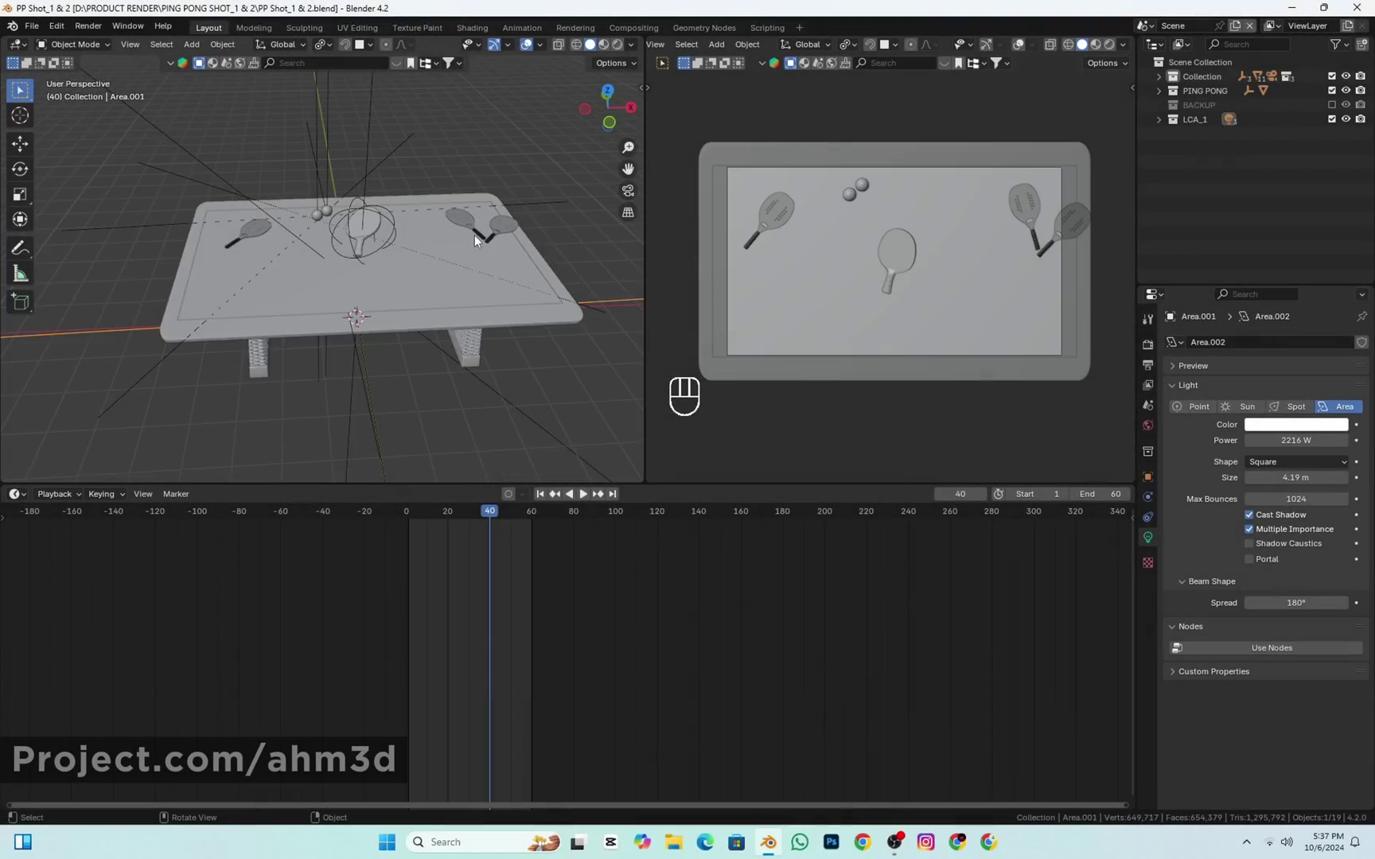
left_click(540, 494)
middle_click_drag(436, 313, 415, 159)
scroll(422, 348, "up", 5)
mouse_move(423, 348)
middle_mouse_down("shift")
mouse_move(404, 246)
mouse_move(384, 231)
mouse_move(403, 344)
mouse_move(394, 316)
mouse_move(436, 292)
mouse_move(408, 324)
middle_mouse_up("shift")
scroll(384, 238, "down", 3)
scroll(403, 344, "down", 4)
scroll(436, 291, "down", 3)
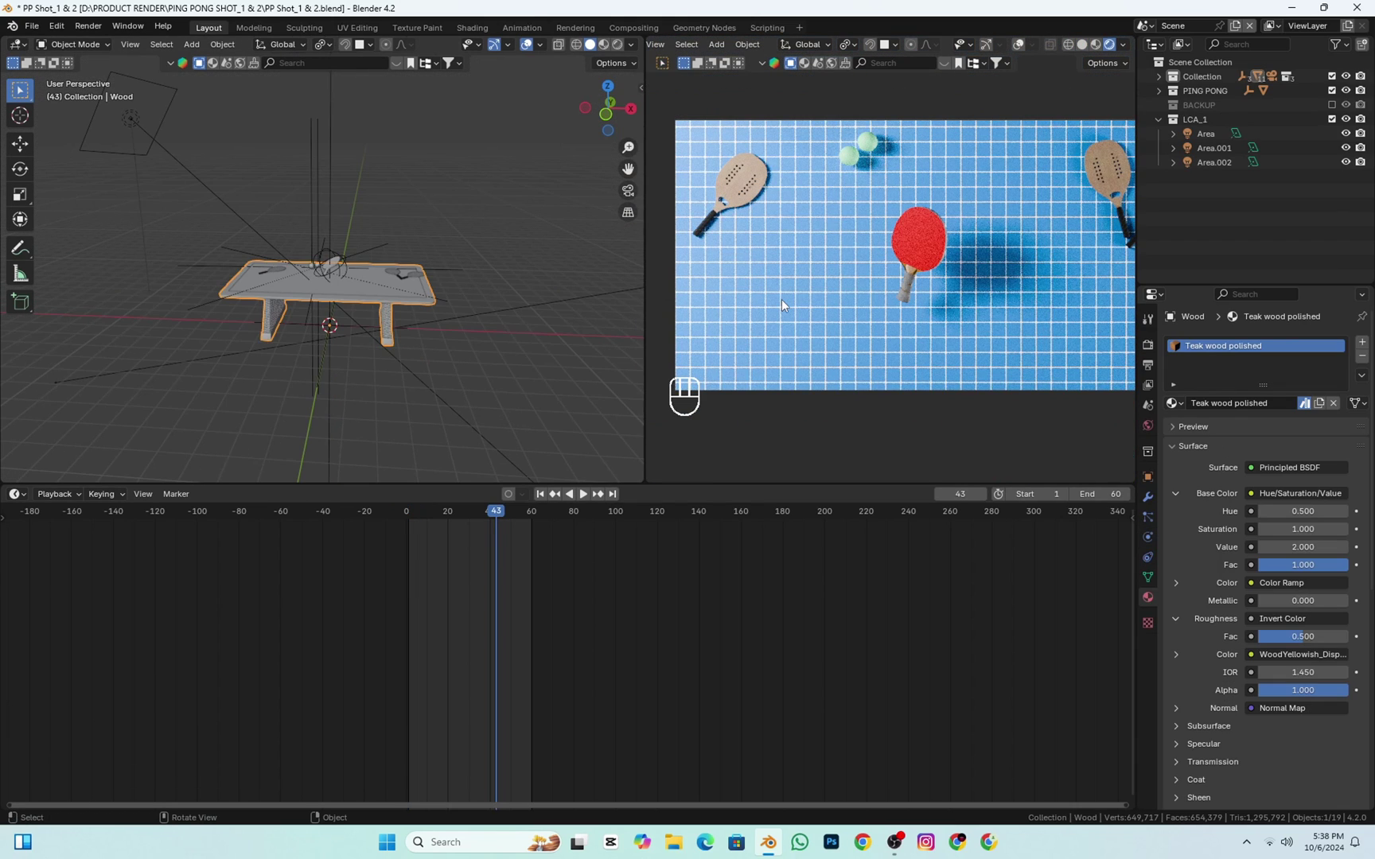
- Open the Shader Editor for the table surface plane and examine the node network of Material.002
left_click(18, 494)
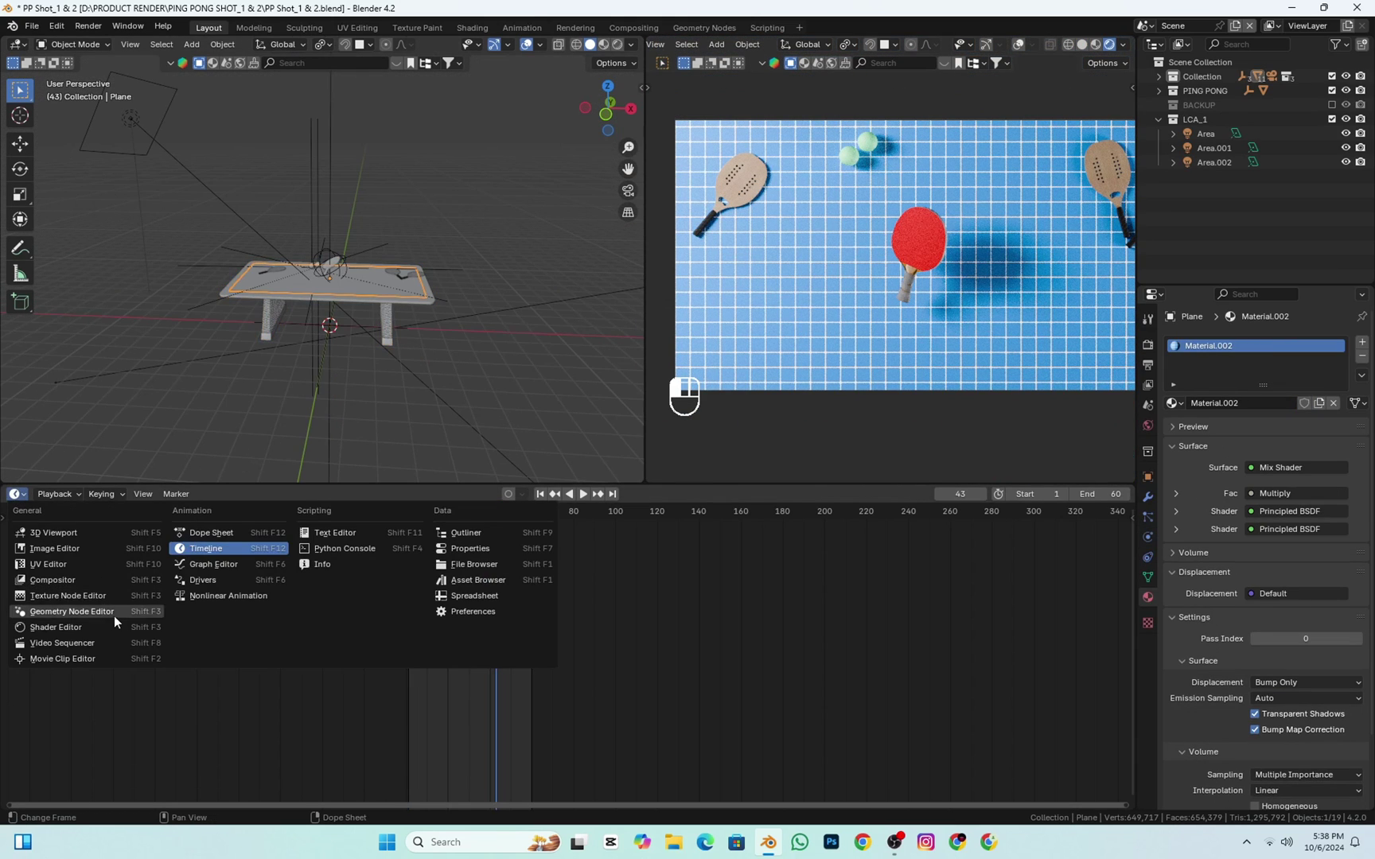
left_click(56, 627)
scroll(689, 574, "down", 3)
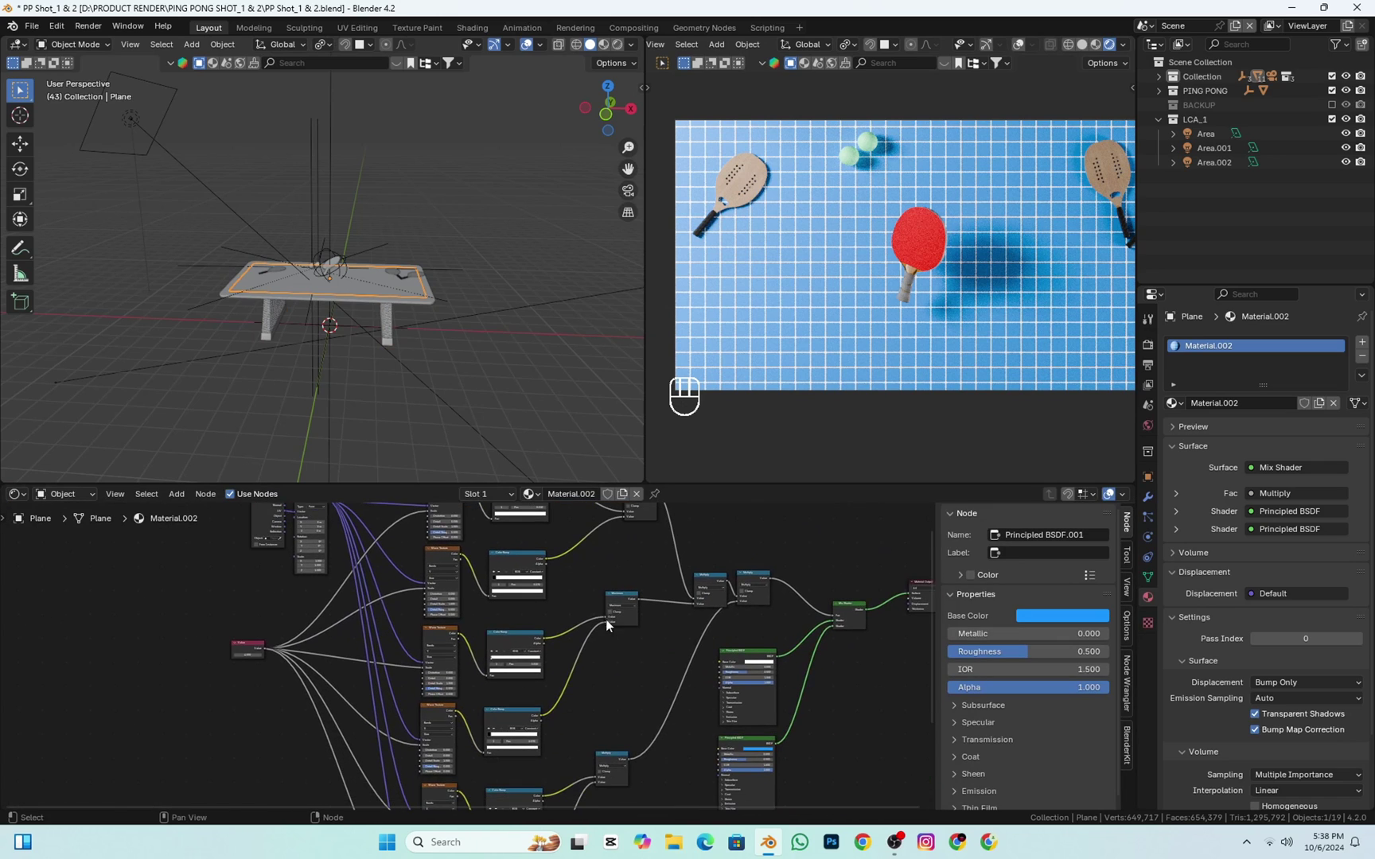
scroll(653, 588, "up", 3)
middle_click_drag(688, 575, 643, 740)
scroll(634, 686, "up", 4)
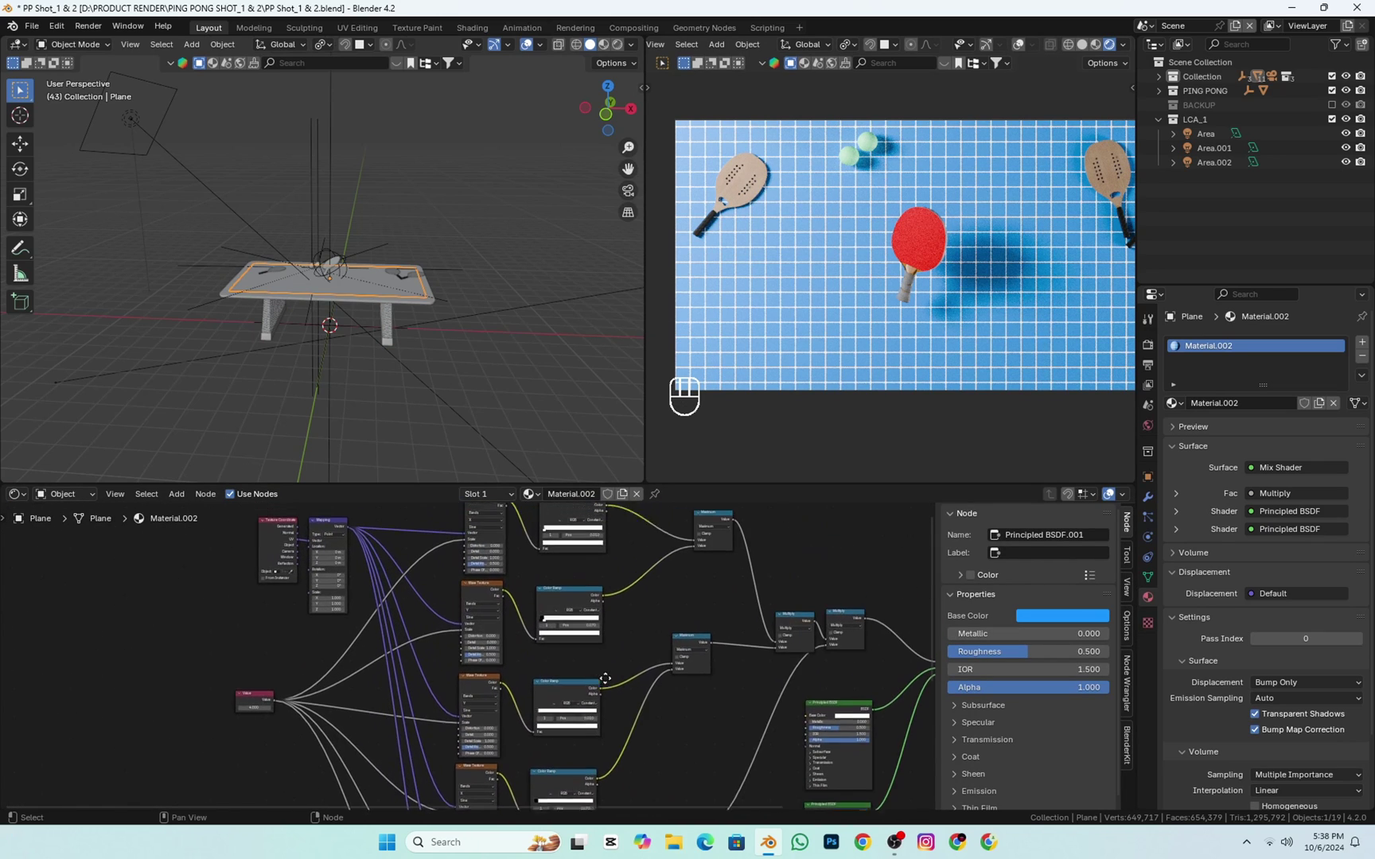
middle_click_drag(604, 677, 623, 762)
- Change the lower editor back to the Timeline and shrink its height to enlarge the viewports
left_click(14, 494)
left_click(203, 549)
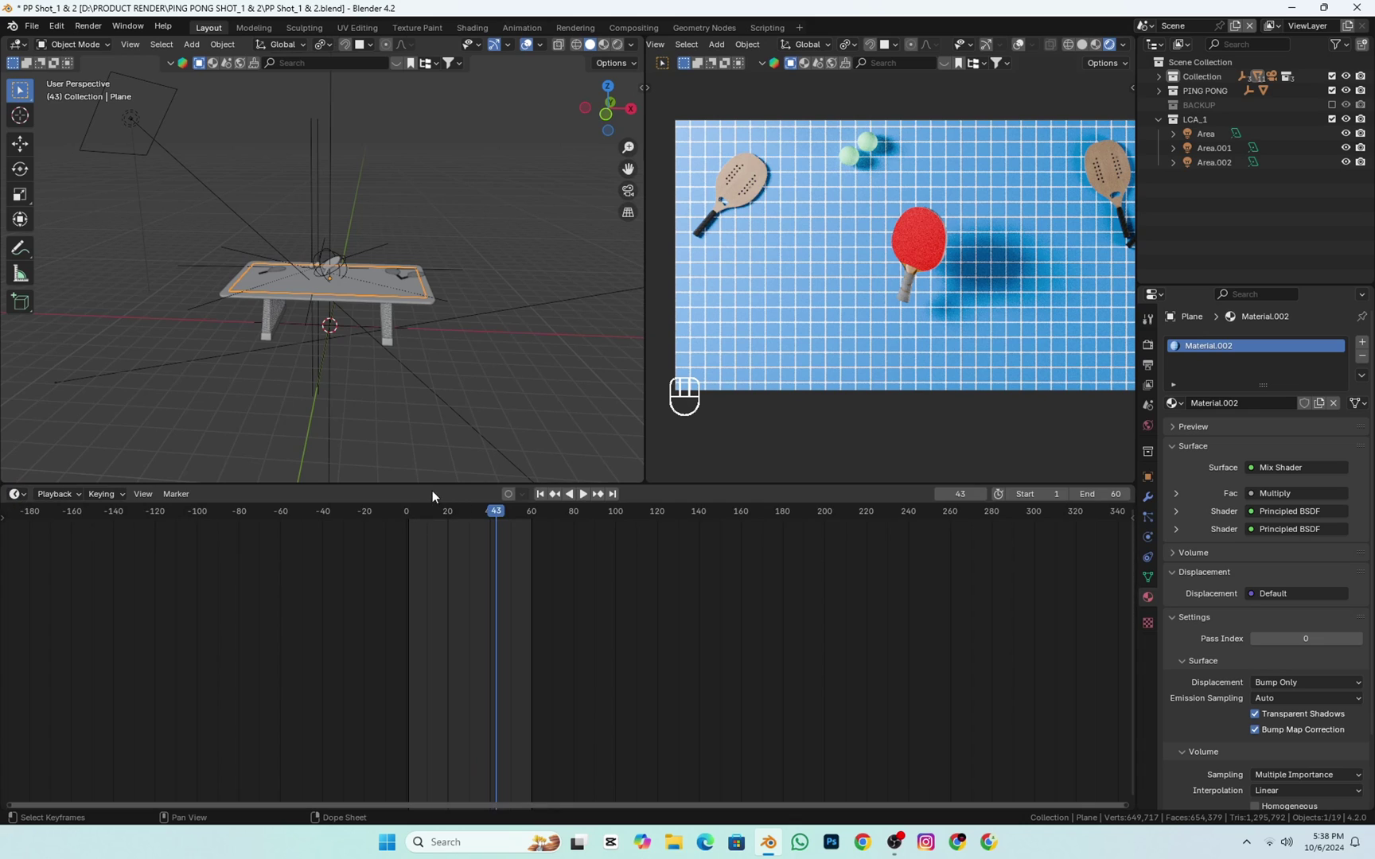
left_click_drag(436, 483, 437, 566)
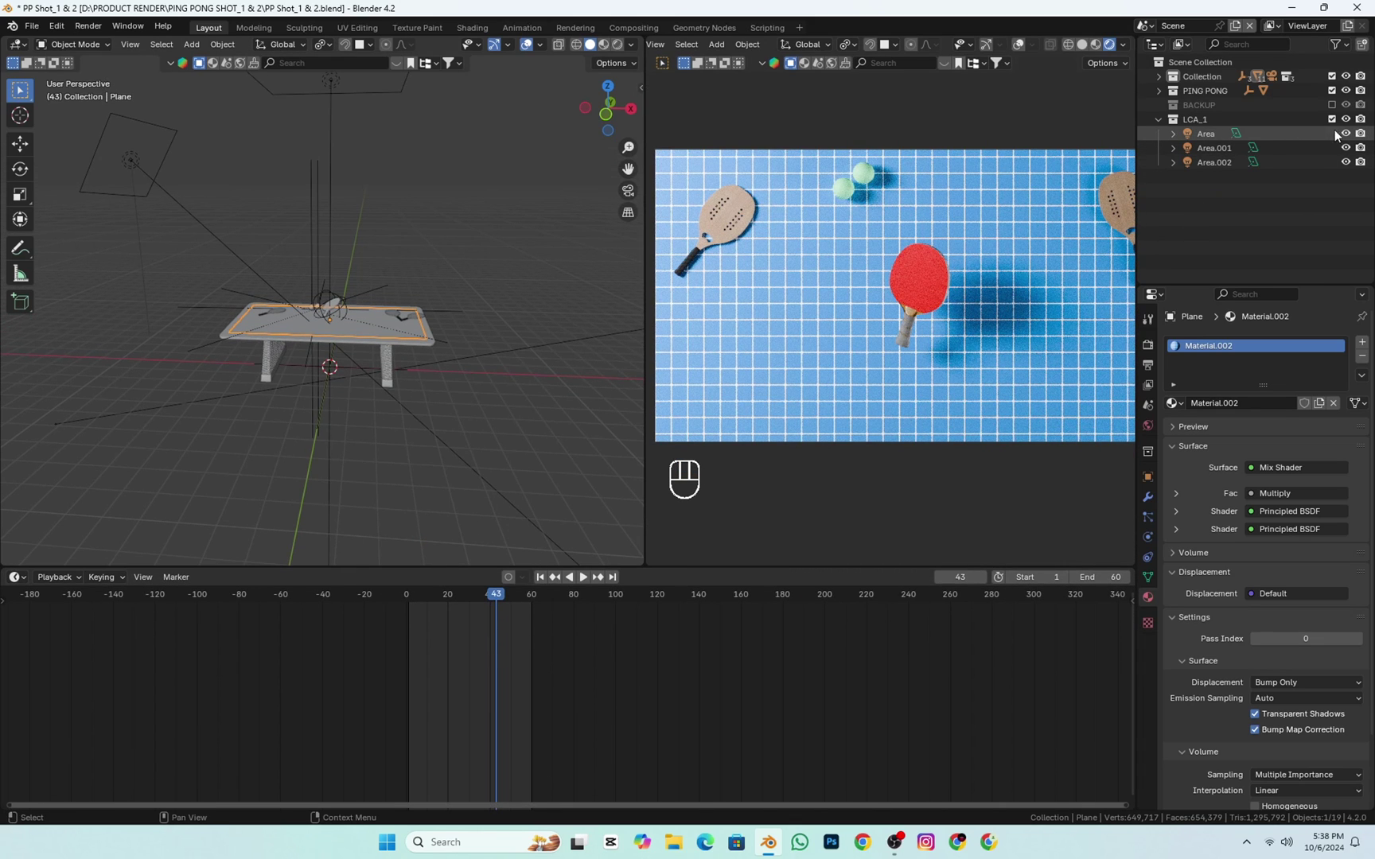
- Hide the lights Area, Area.001 and Area.002, and show and select only Area again
left_click_drag(1344, 133, 1331, 166)
scroll(455, 319, "down", 3)
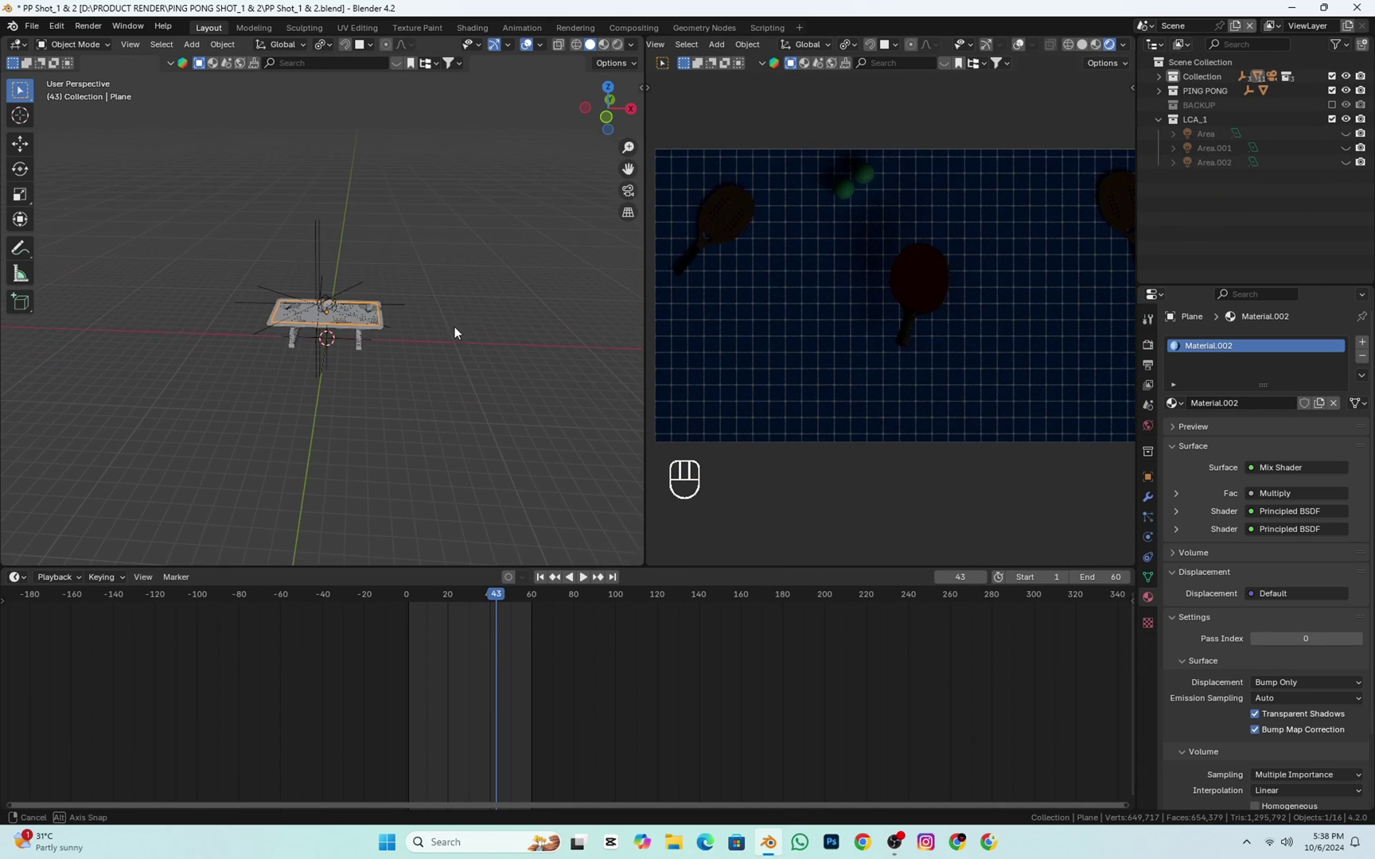
left_click(454, 326)
left_click(1345, 133)
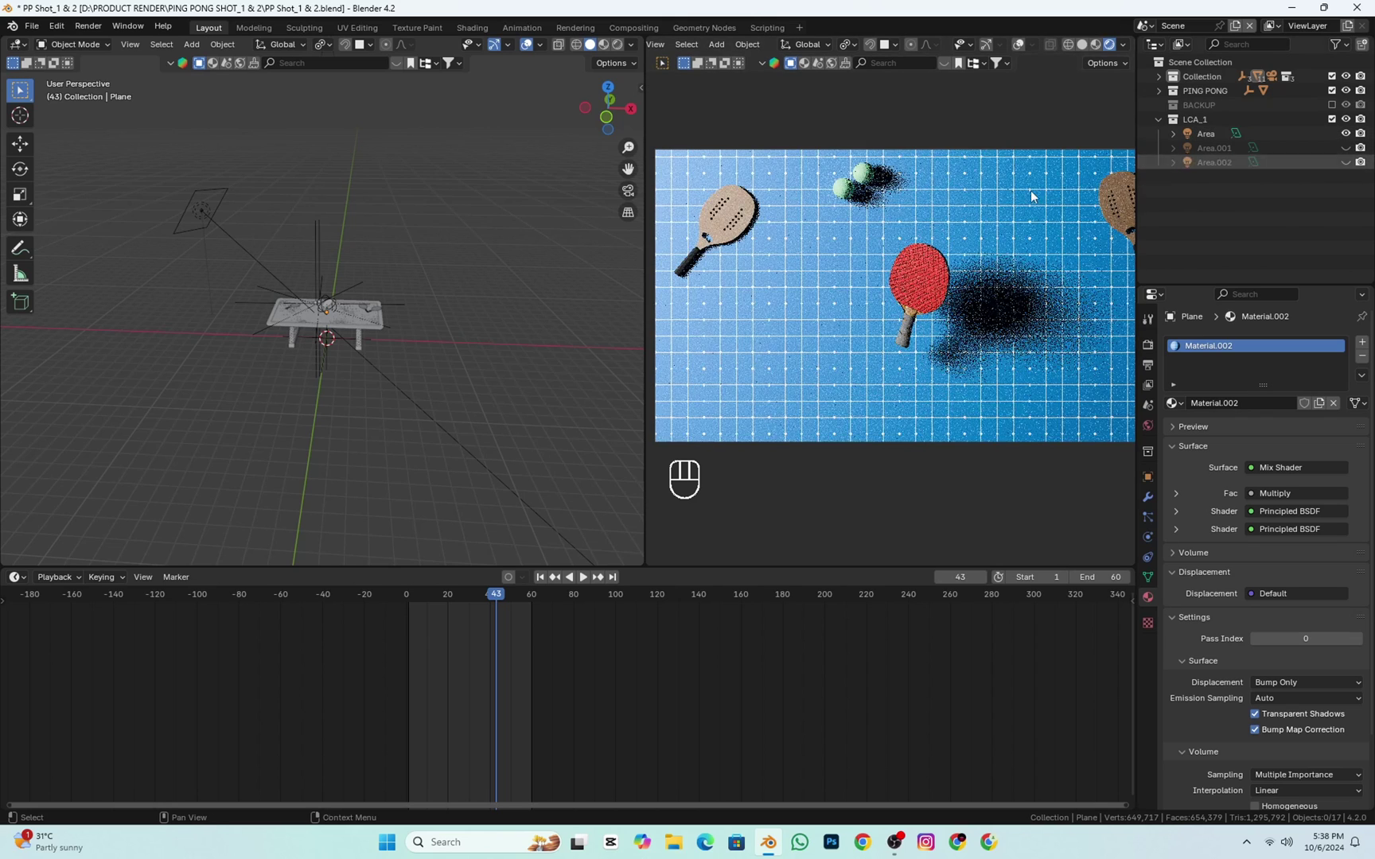
left_click(227, 204)
scroll(350, 393, "up", 3)
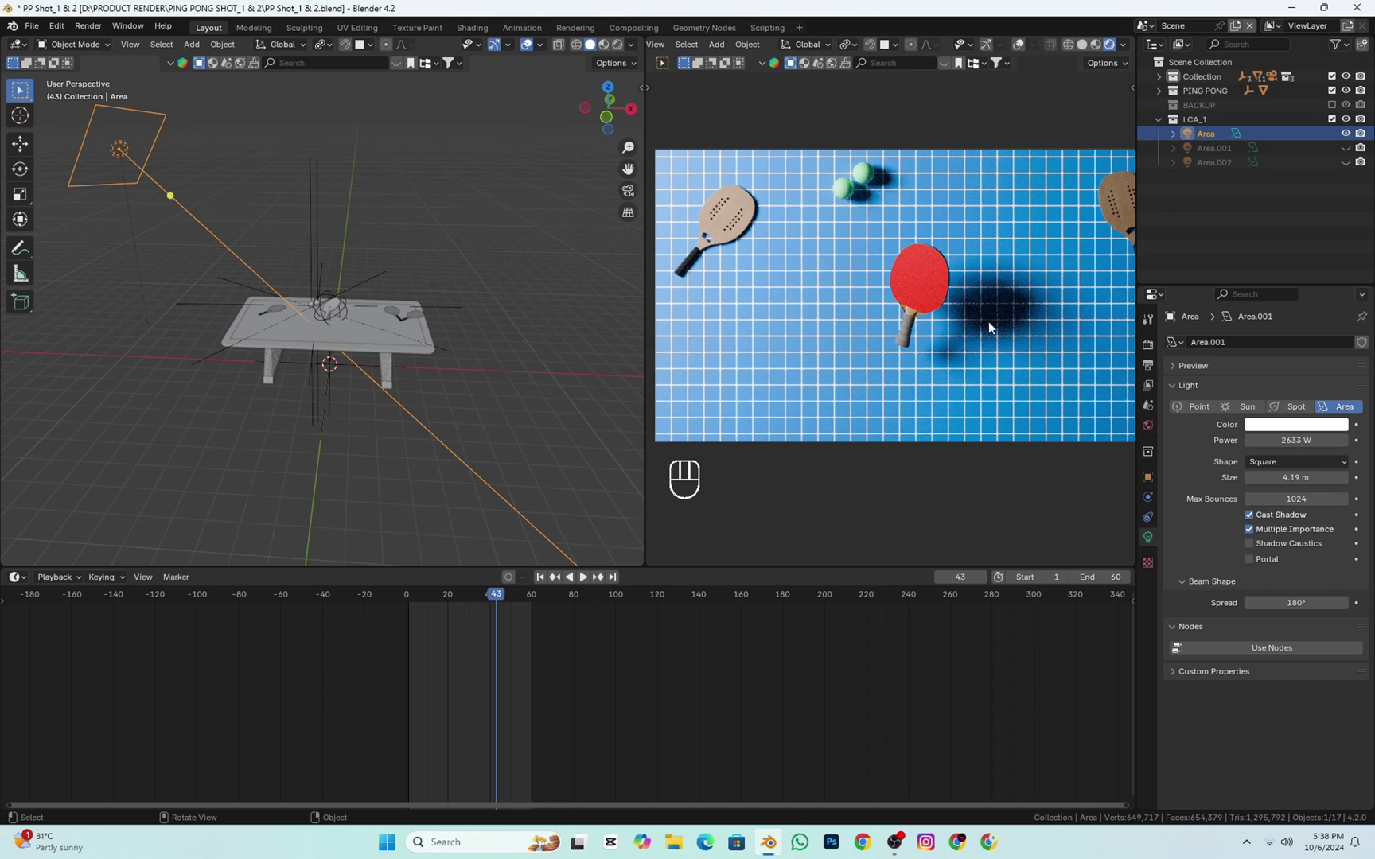
- Show the lights Area.001 and Area.002 again, selecting each one to inspect its settings
left_click(1344, 148)
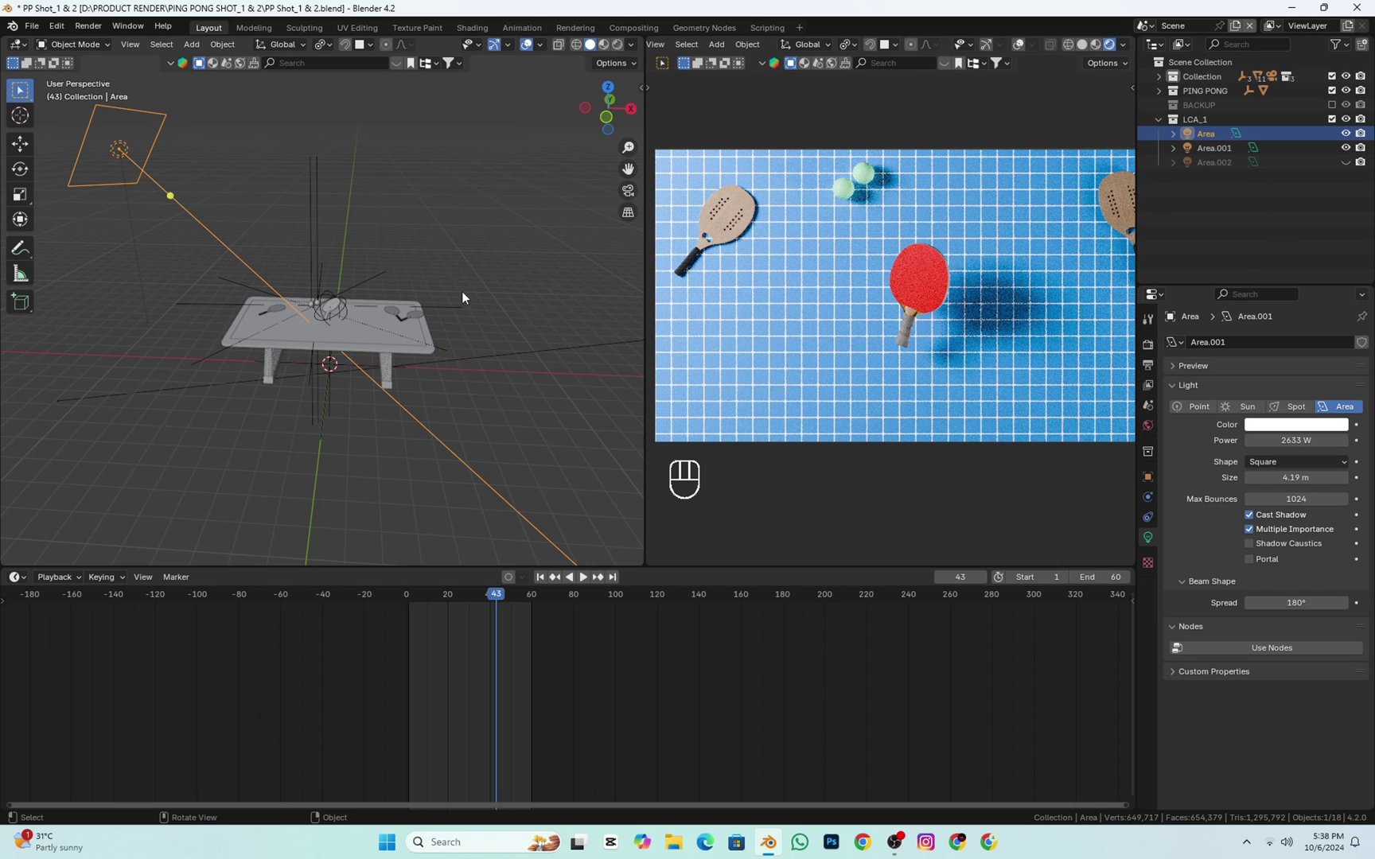
middle_click_drag(462, 297, 302, 172)
left_click(543, 269)
left_click(1345, 163)
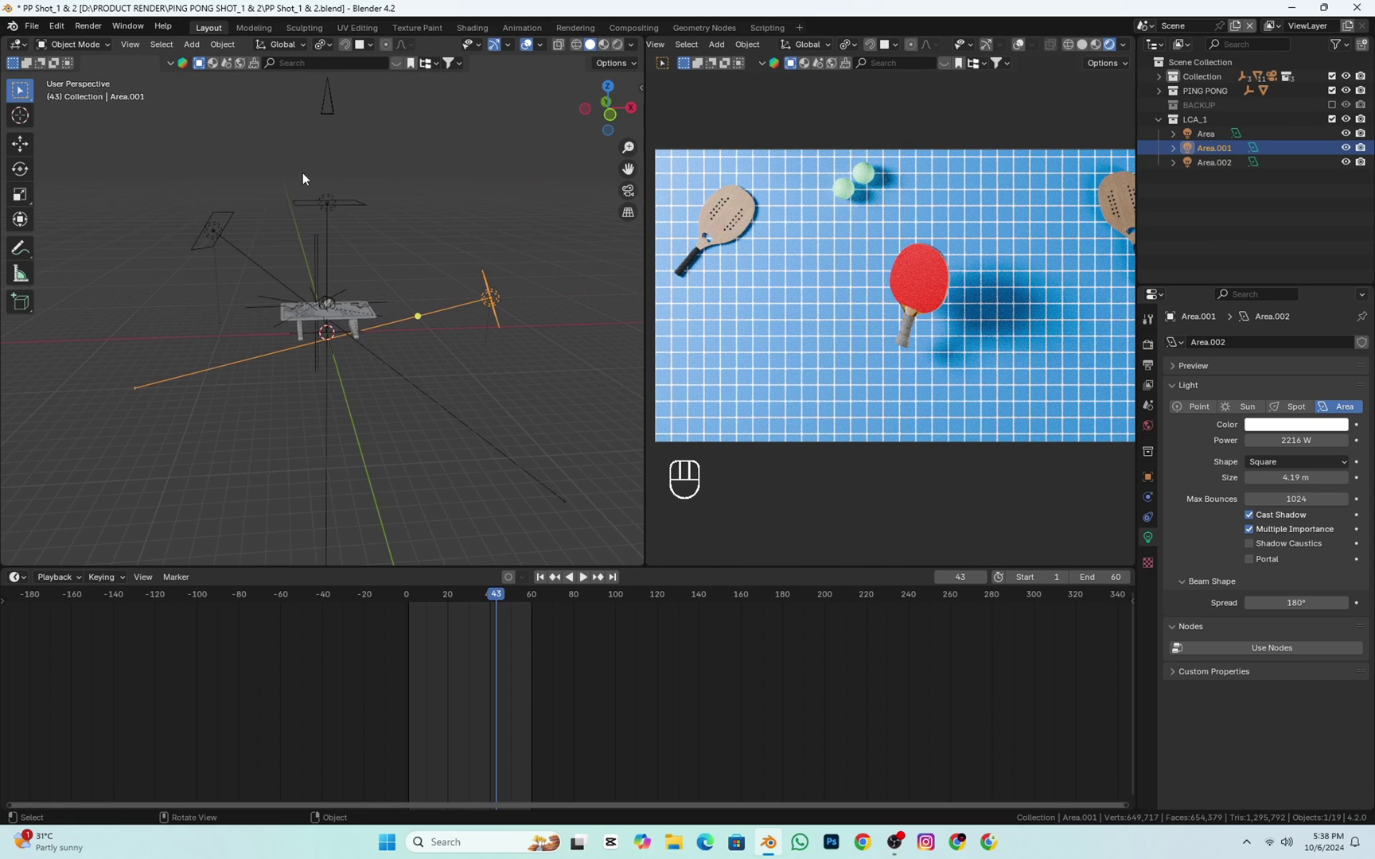
left_click(336, 204)
middle_click_drag(390, 319, 355, 166)
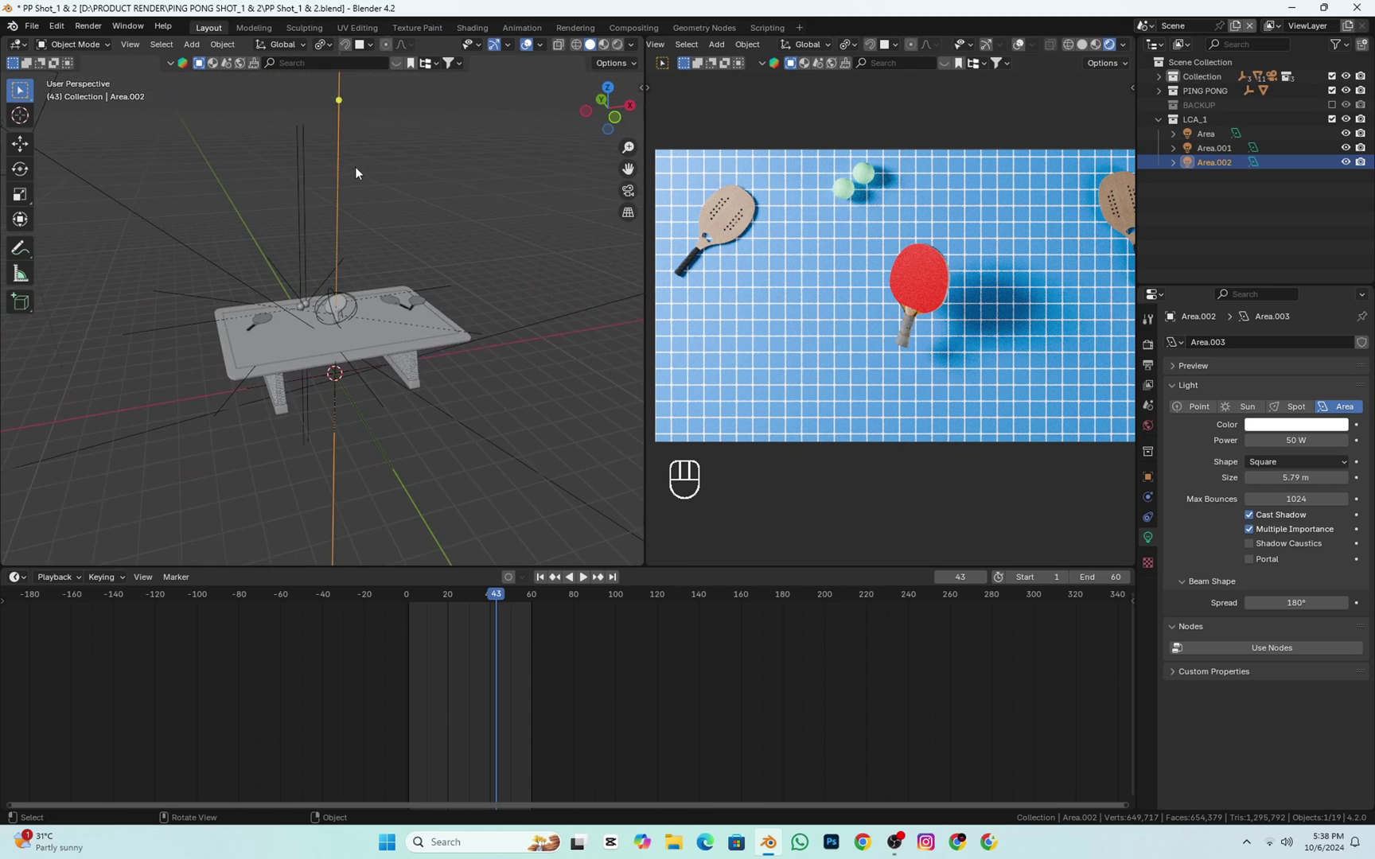
- Select the camera above the table and play its animation, stopping at frame 32
scroll(355, 166, "down", 2)
middle_click_drag(358, 232, 361, 339, "shift")
scroll(347, 186, "down", 4)
middle_click_drag(334, 195, 333, 216, "shift")
left_click(332, 215)
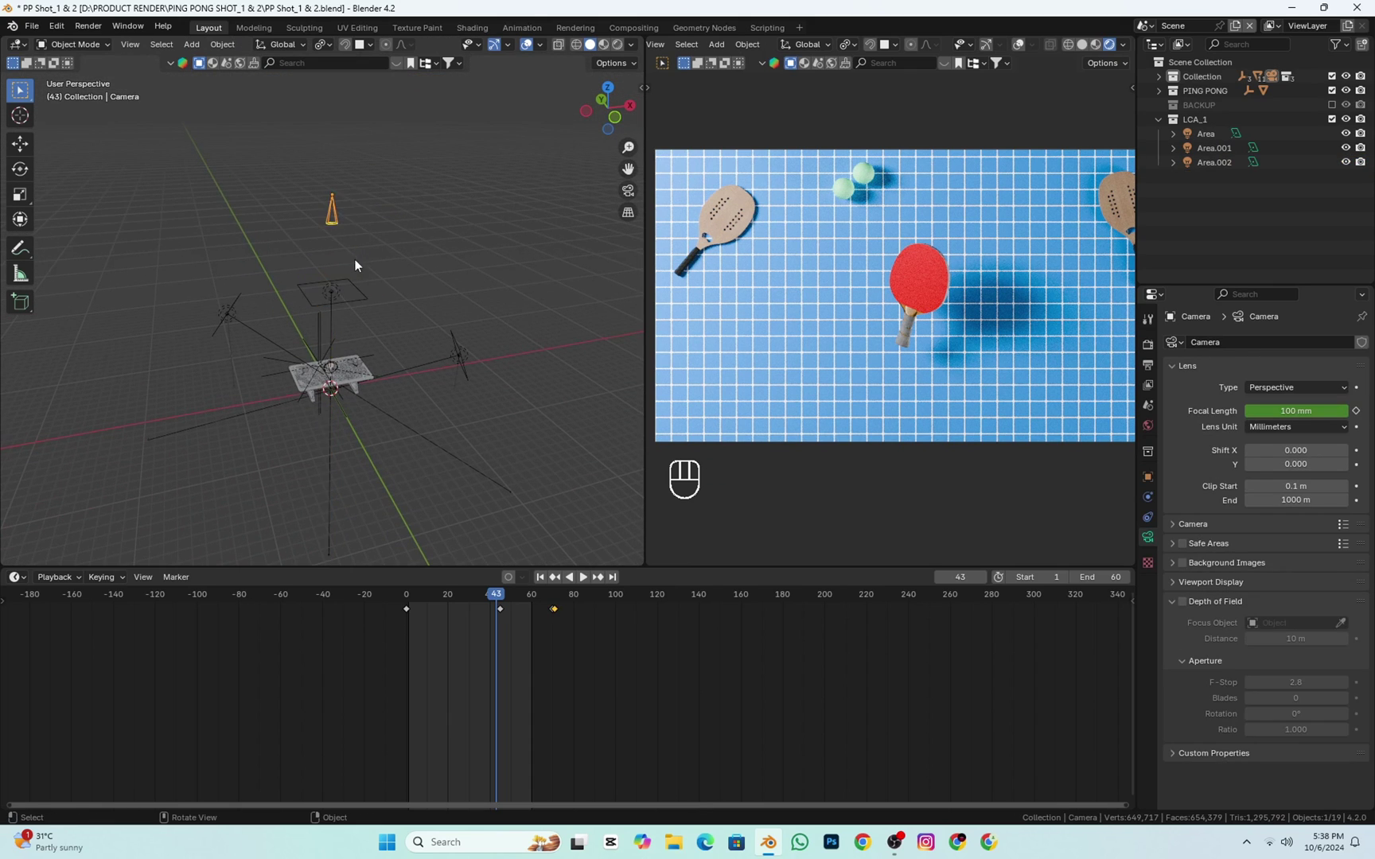
scroll(355, 265, "up", 5)
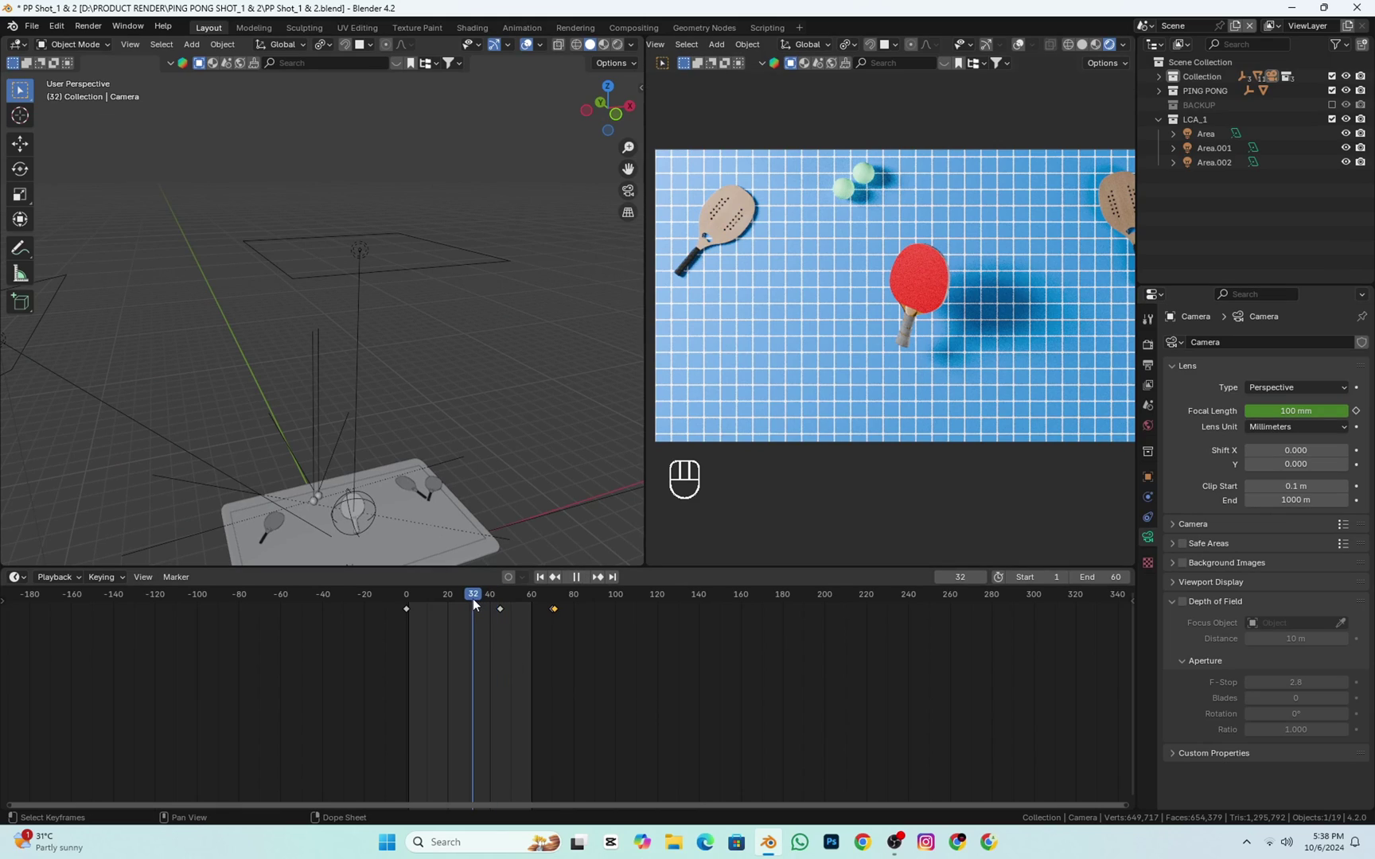
key("space")
- Try raising the camera's Z location to 26.843 m at frame 32, and undo the change
left_click(1147, 476)
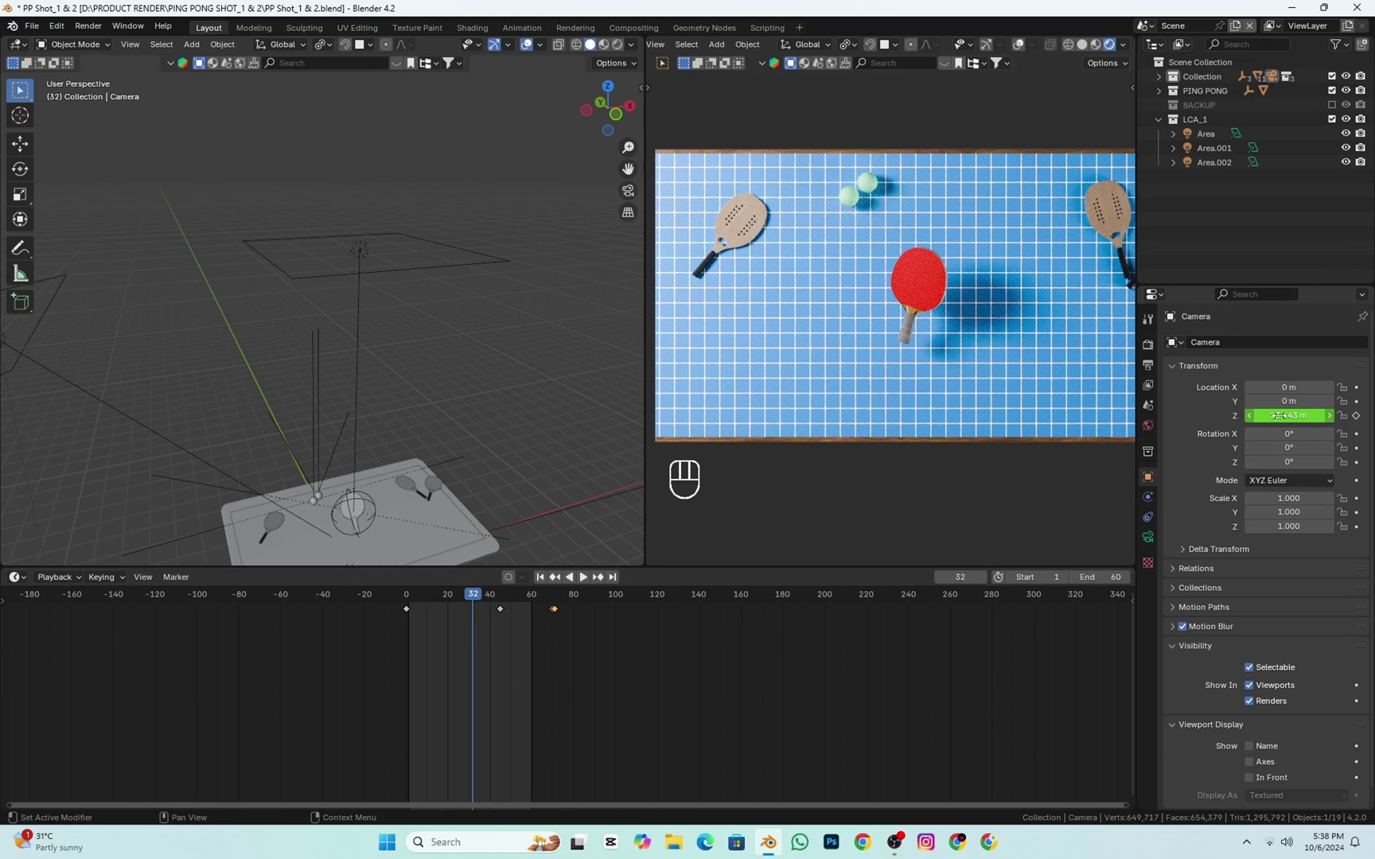
mouse_move(1288, 415)
left_mouse_down()
mouse_move(1248, 415)
mouse_move(1286, 416)
left_mouse_up()
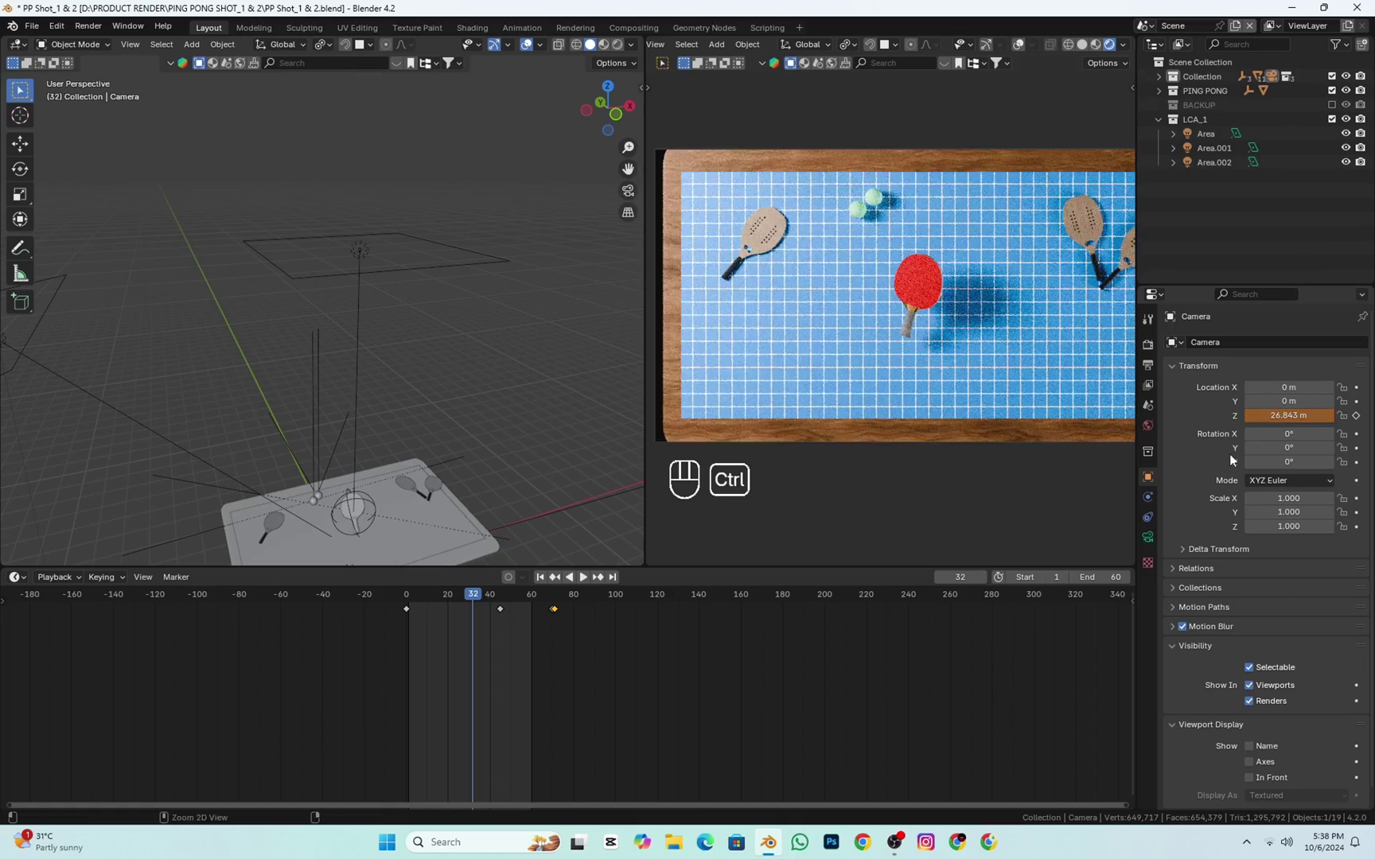
key("ctrl+z")
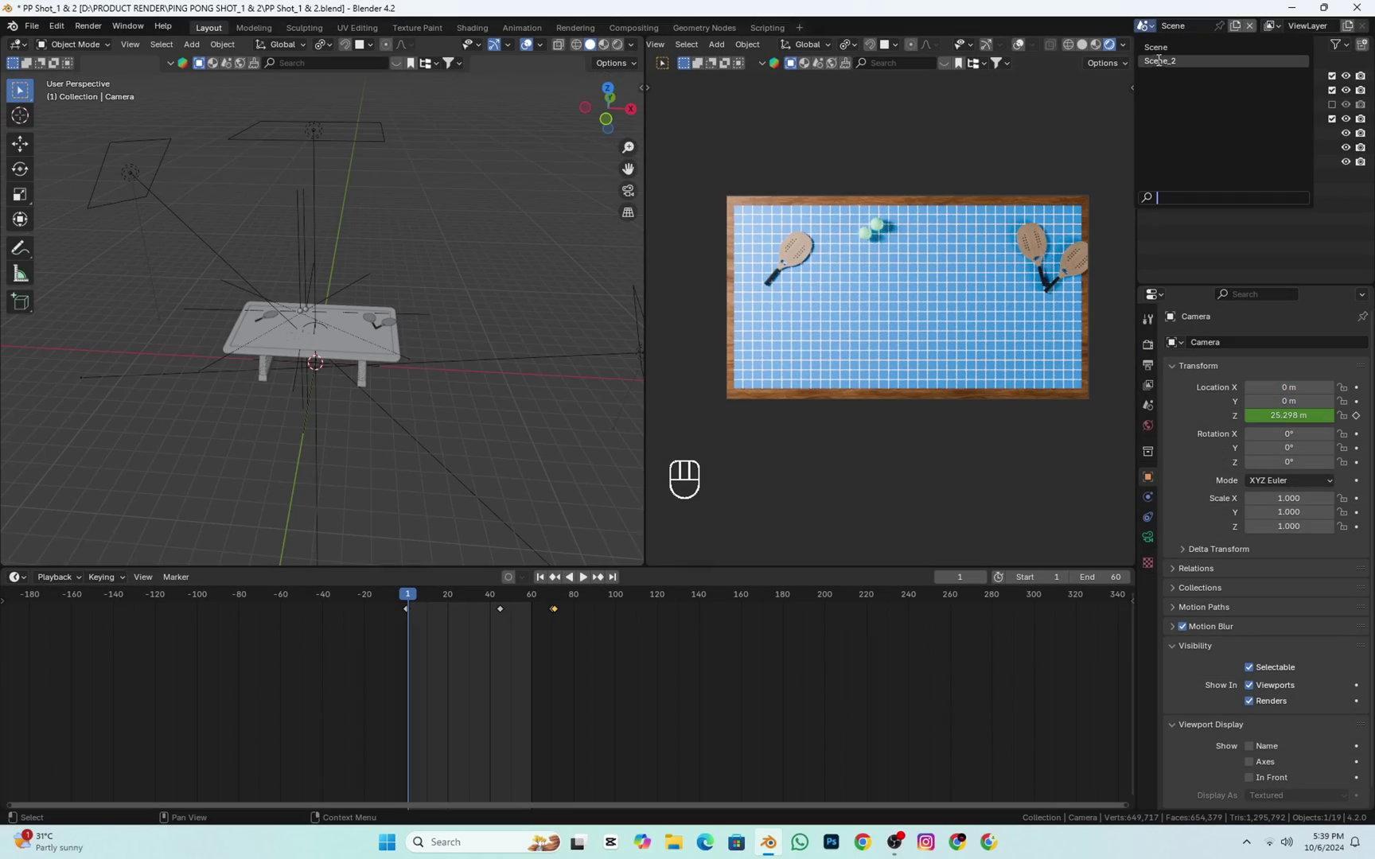
- Switch the file to the scene Scene_2
key("Return")
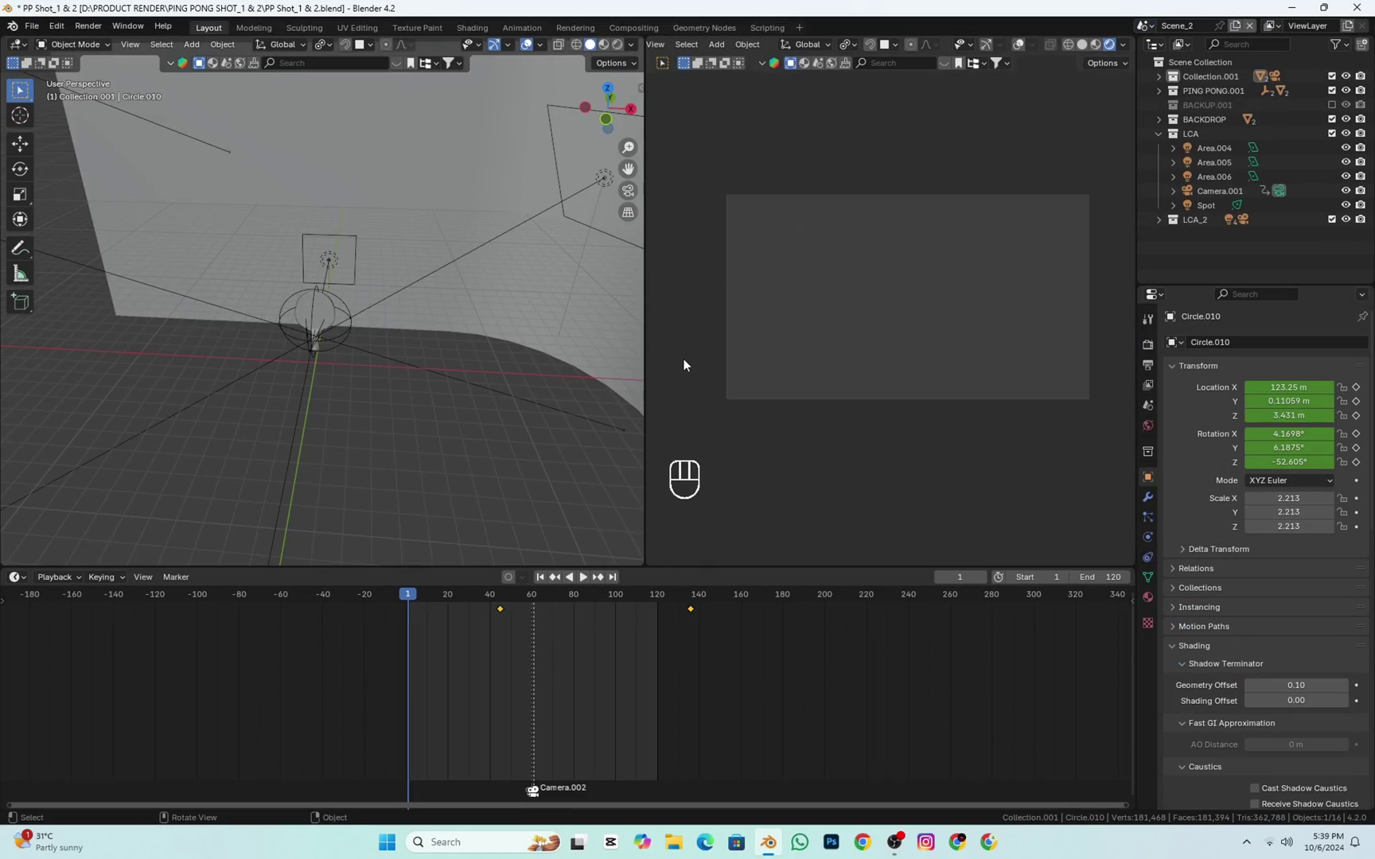
middle_click_drag(635, 363, 377, 369)
scroll(385, 405, "up", 4)
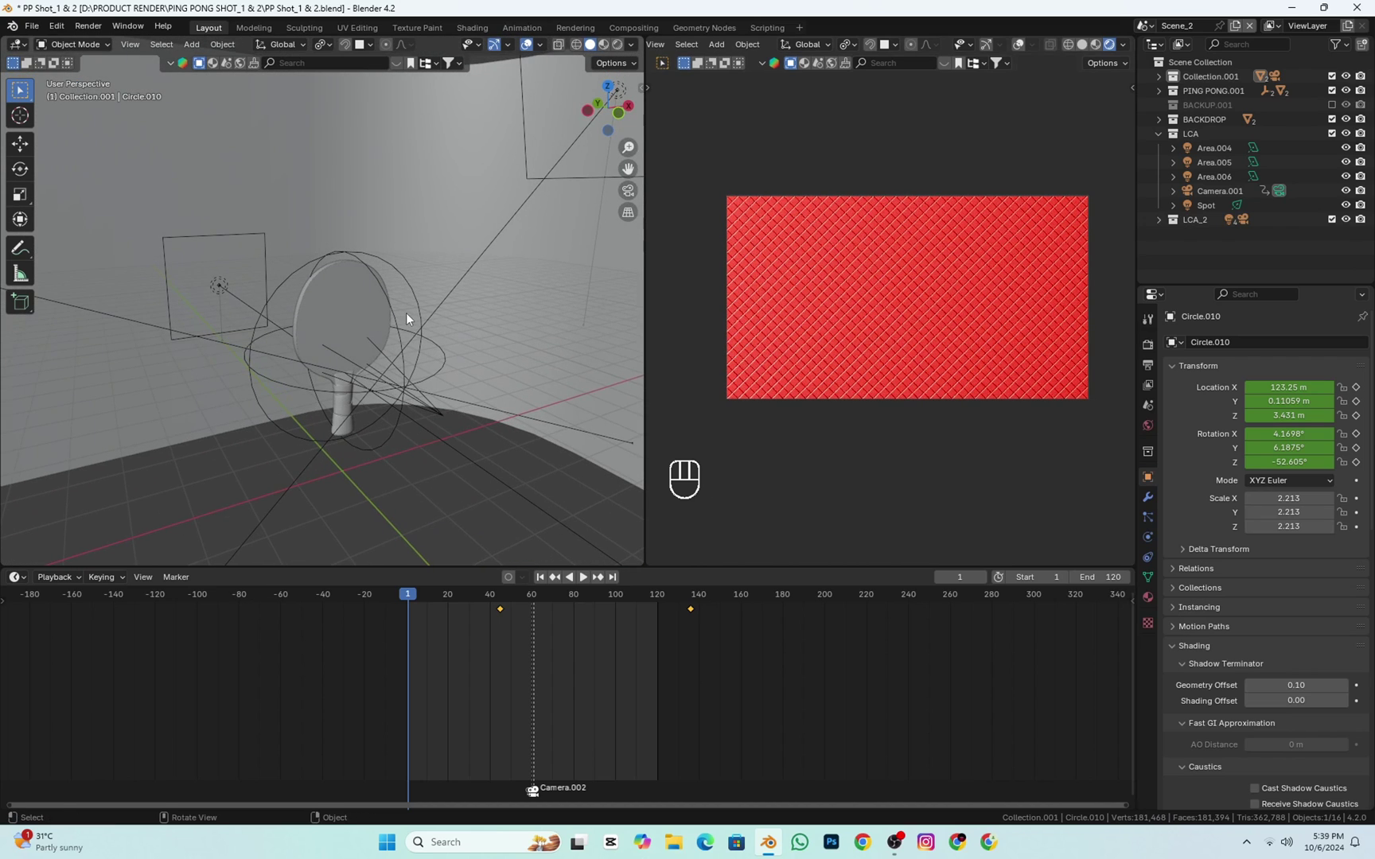
- Select the empty around the racket and the curved backdrop plane in turn to inspect both objects
left_click(418, 315)
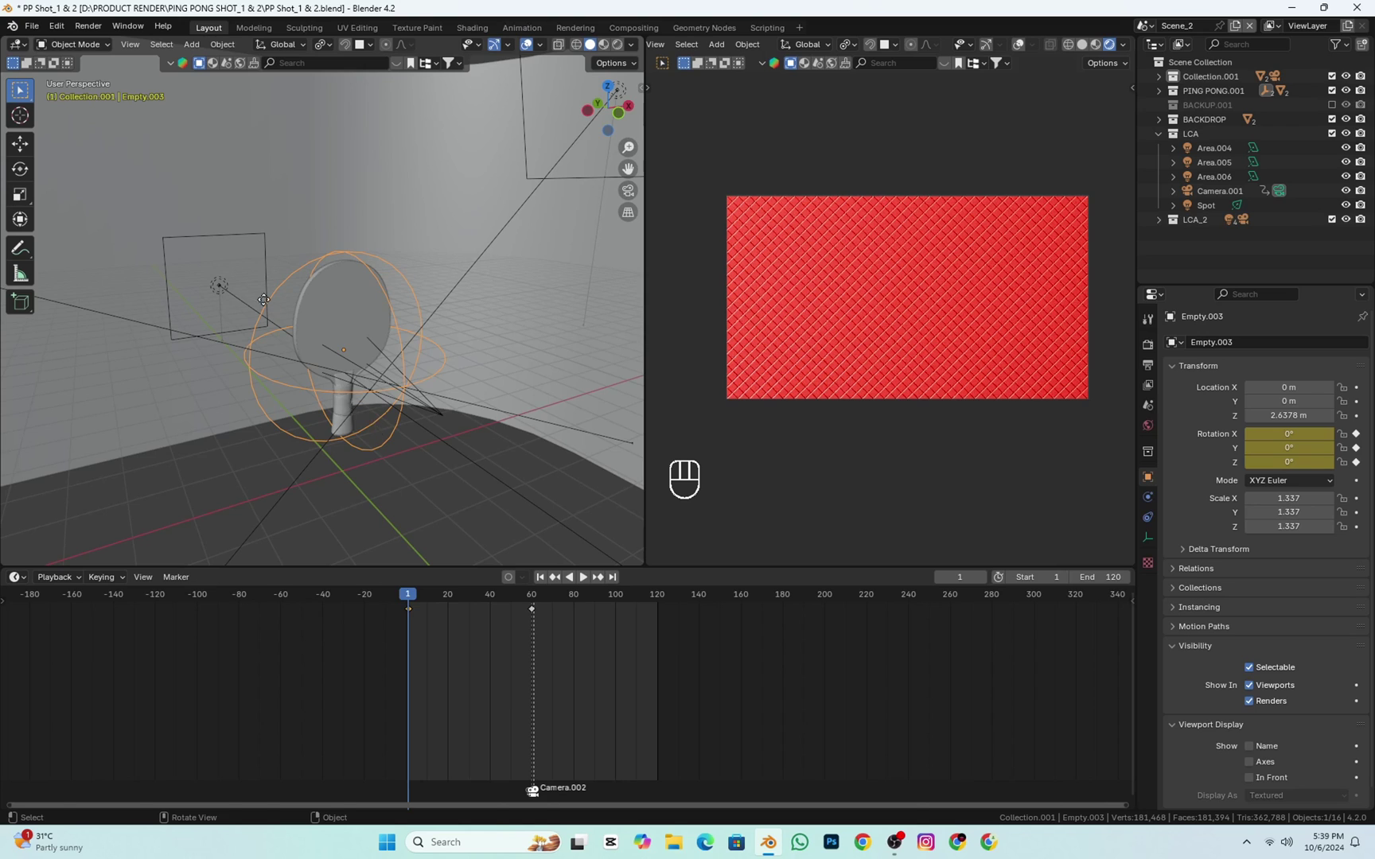
key("g")
key("Escape")
left_click(425, 216)
scroll(390, 239, "down", 4)
middle_click_drag(387, 240, 395, 243)
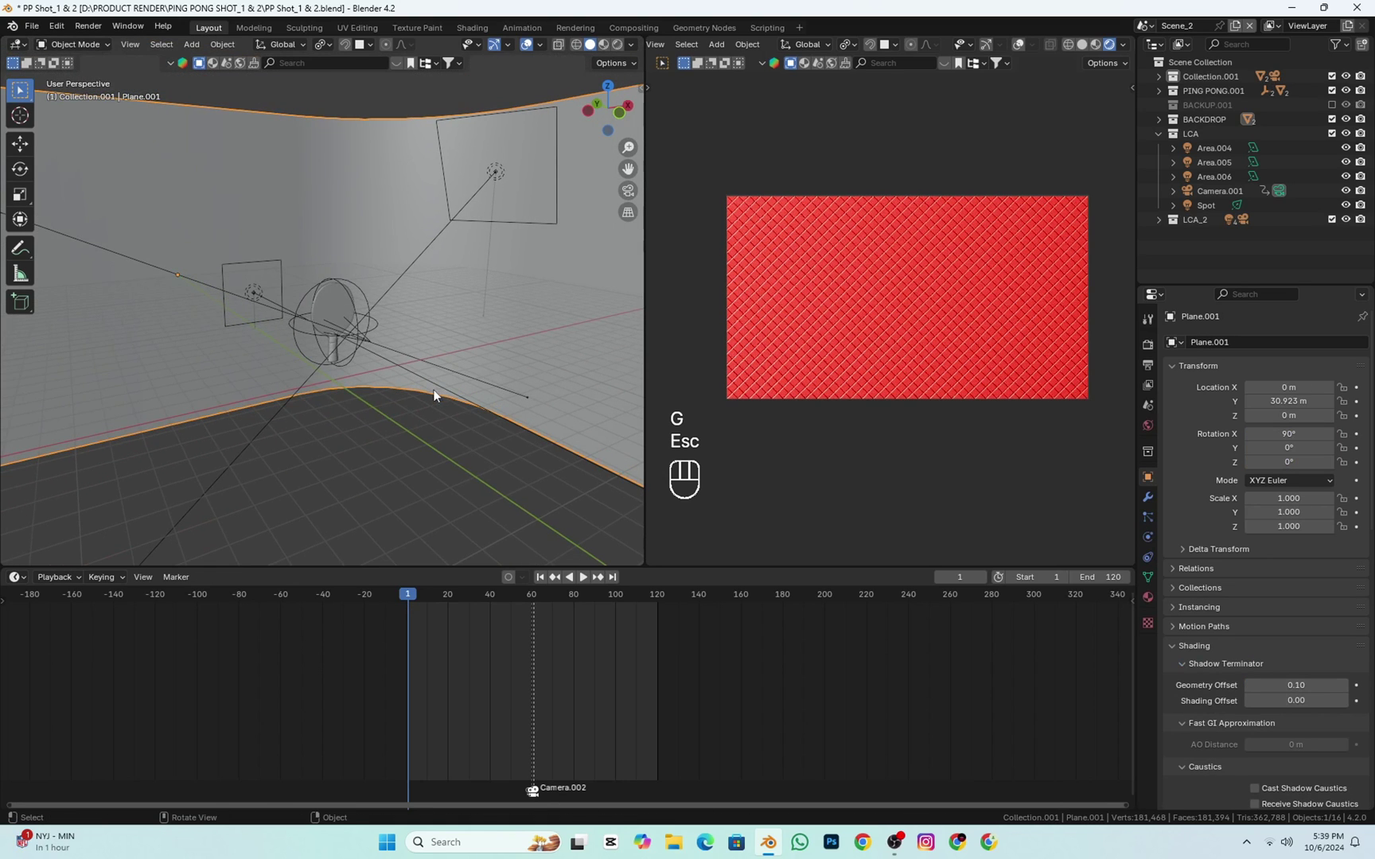
middle_click_drag(433, 389, 415, 398)
- Select Camera.001, play its animation up to frame 49, and save the file
left_click(411, 330)
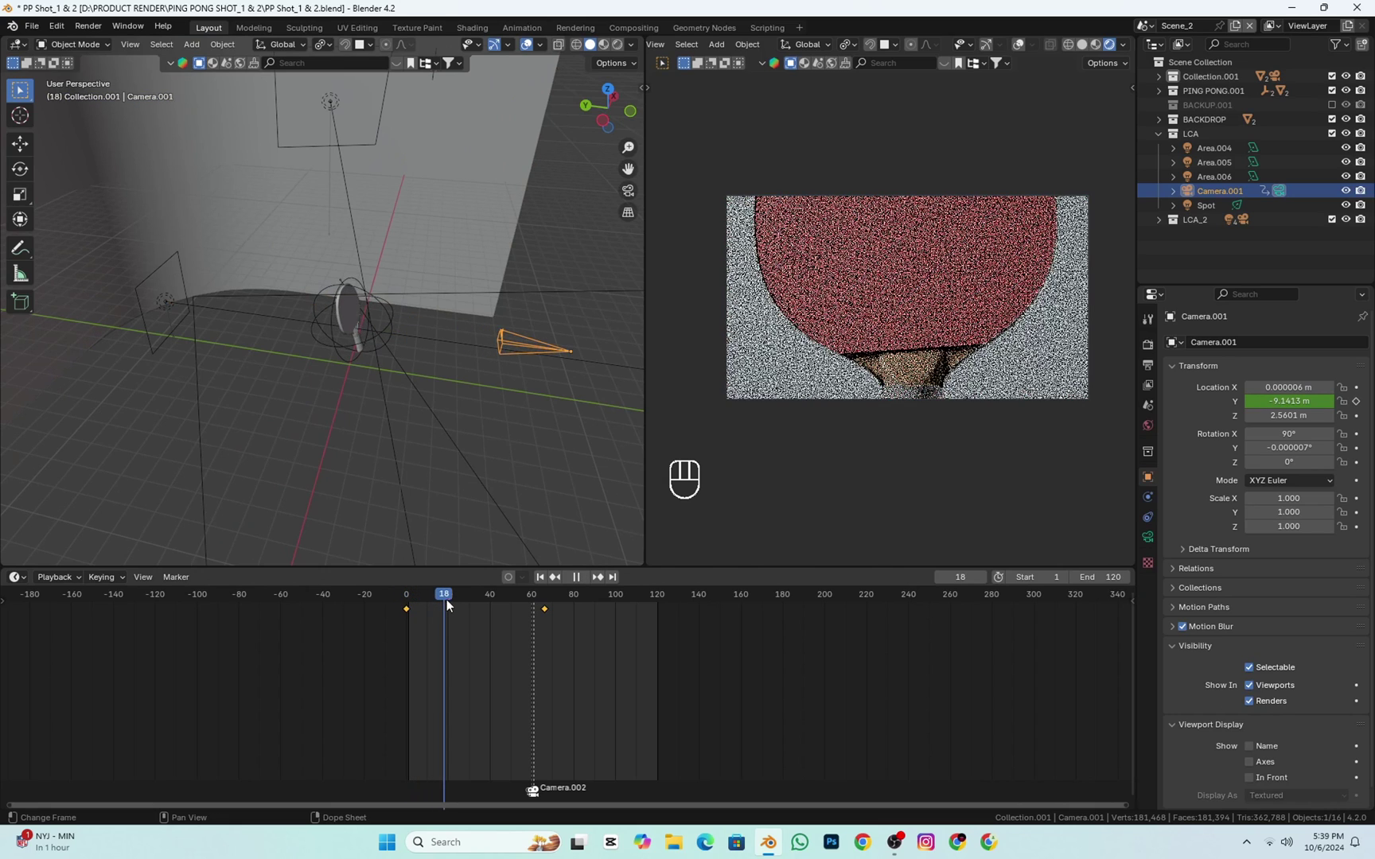
key("space")
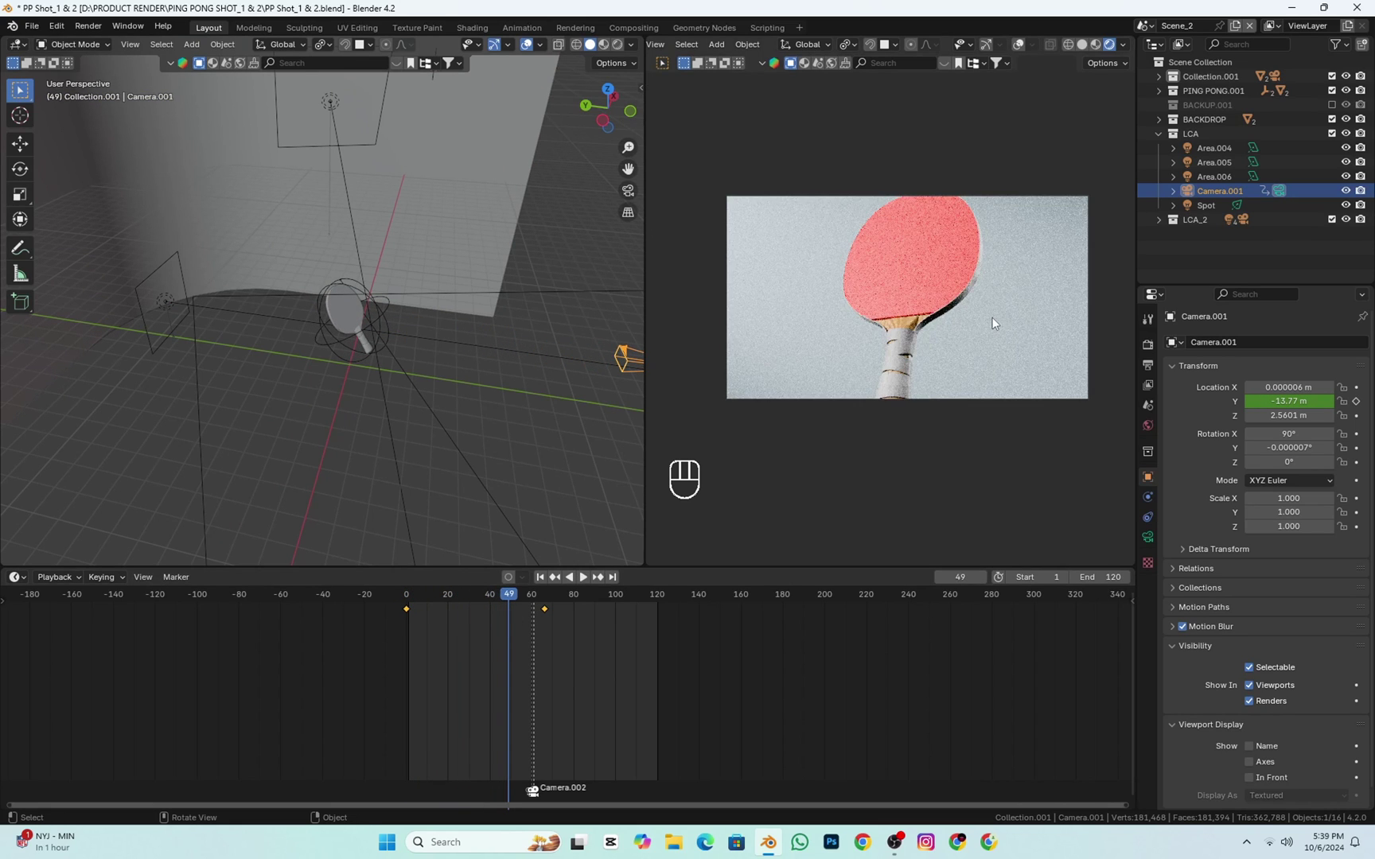
key("ctrl+s")
- Hide the LCA collection's lights and camera and the LCA_2 collection, and show only the Spot light again
left_click_drag(1345, 148, 1346, 207)
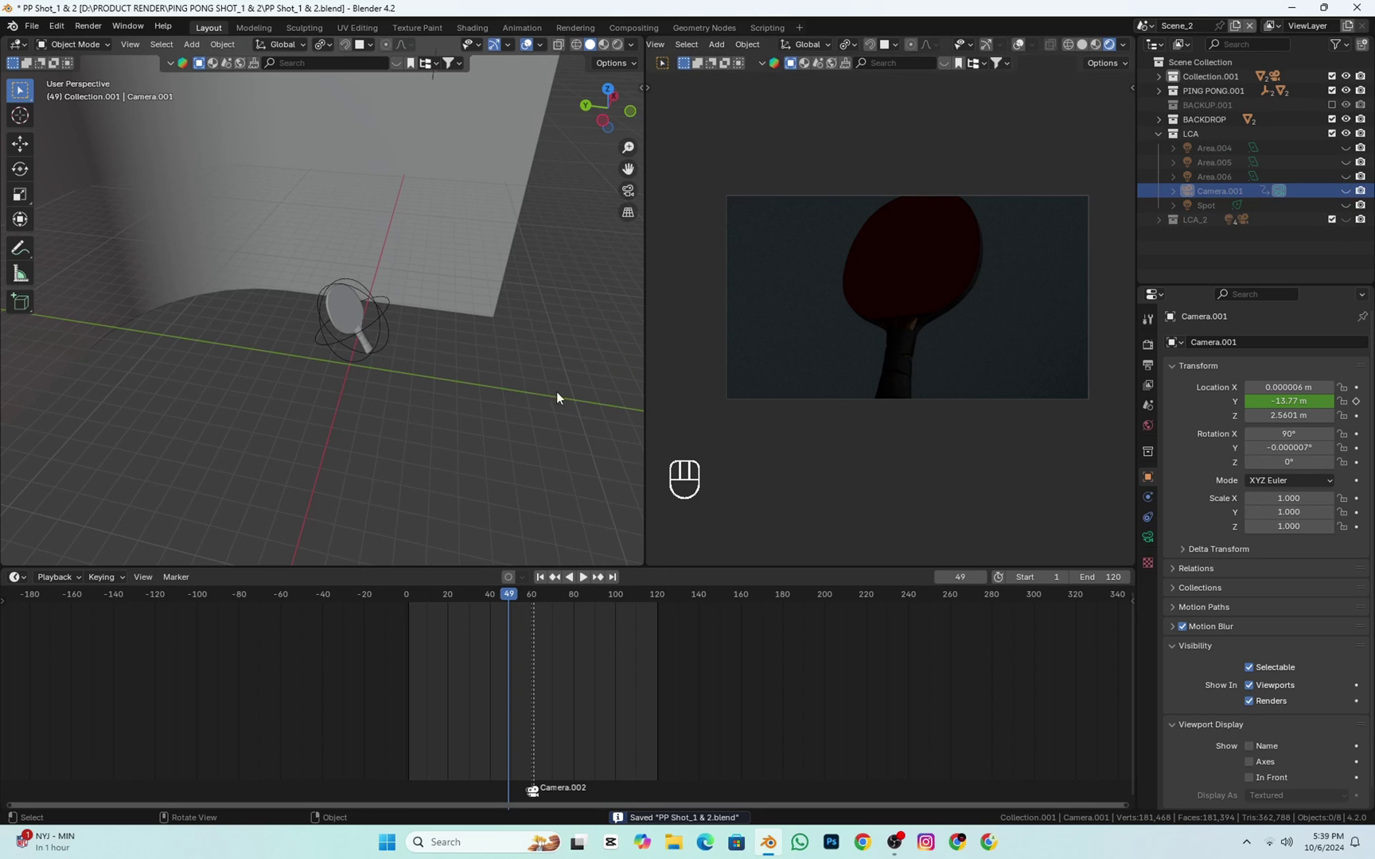
middle_click_drag(556, 391, 924, 308)
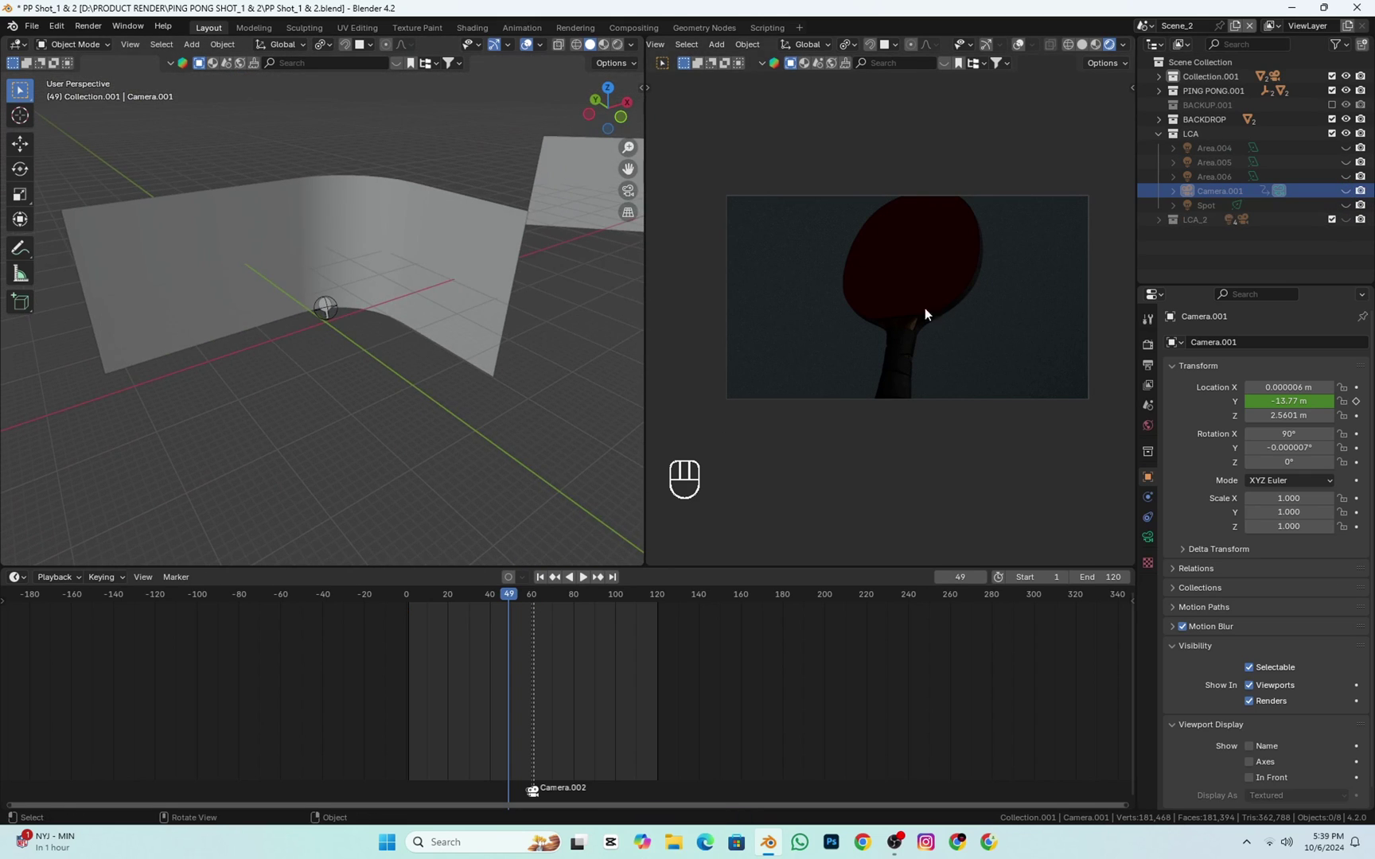
left_click(1345, 206)
middle_click_drag(348, 351, 467, 314)
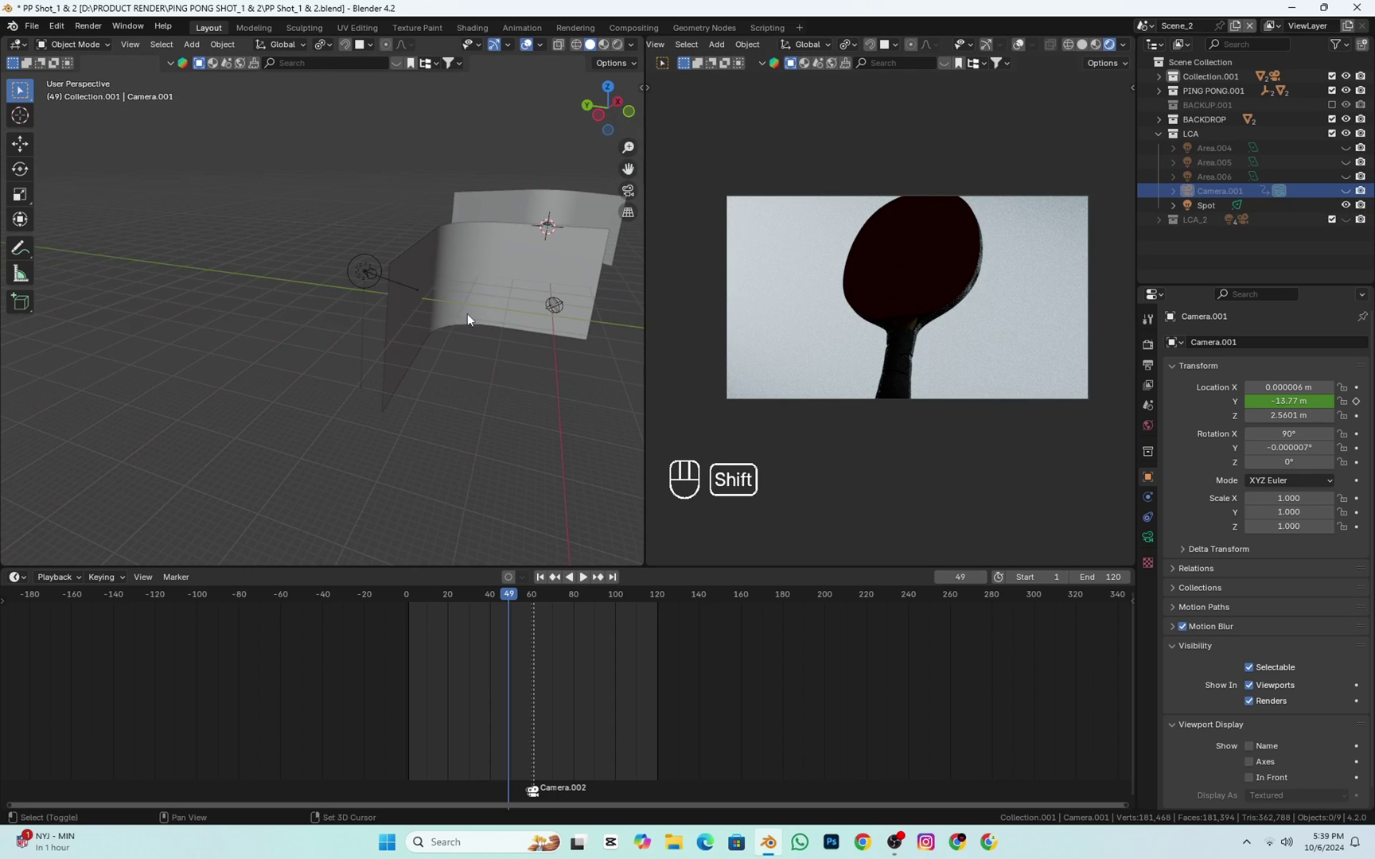
left_click(385, 293)
middle_click_drag(385, 293, 307, 321)
- Examine the curved backdrop's Material.003 in the Shader Editor, and return the lower editor to the Timeline
left_click(530, 323)
scroll(521, 326, "down", 3)
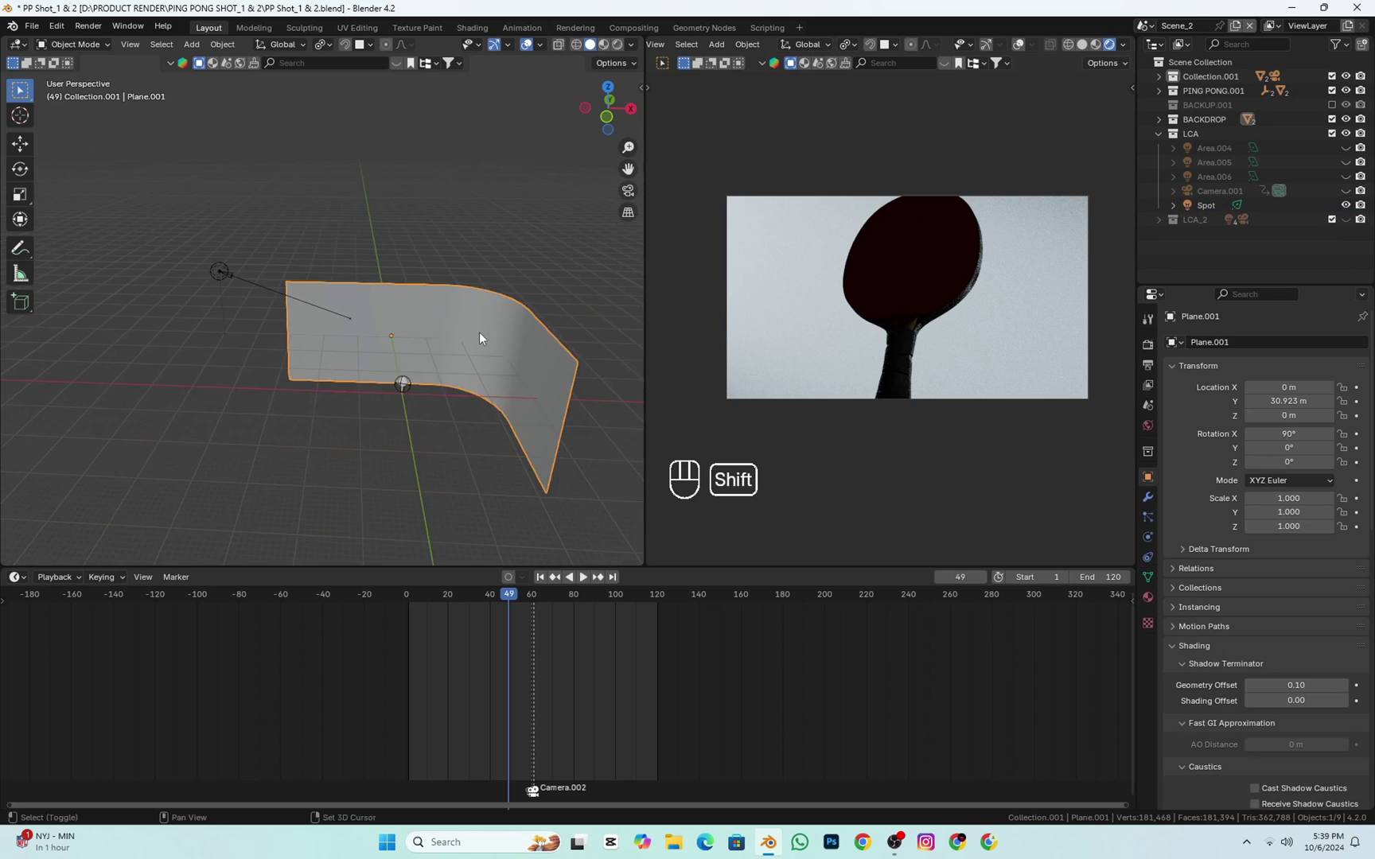
middle_click_drag(479, 332, 449, 243, "shift")
left_click(1147, 597)
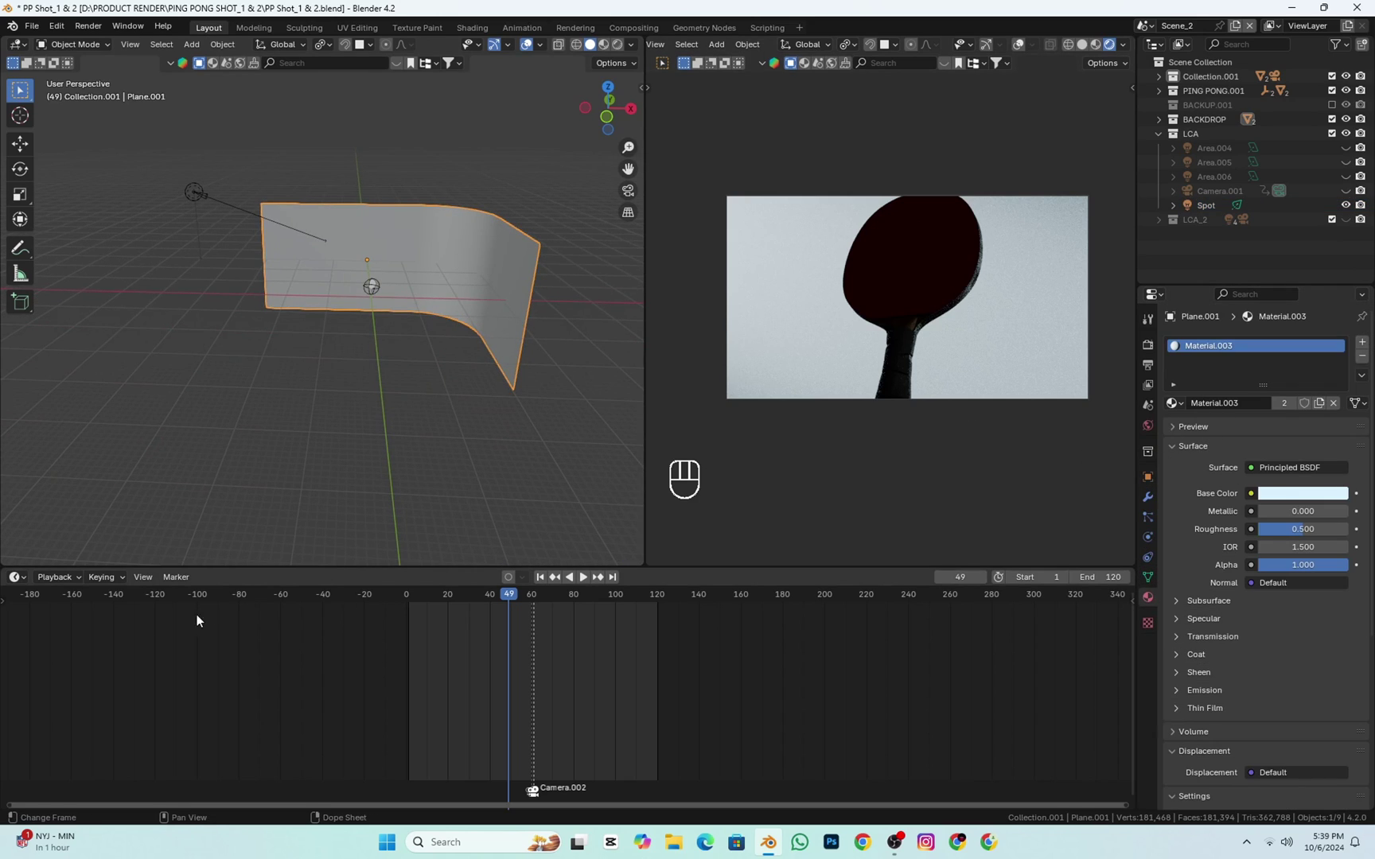
left_click(15, 578)
left_click(94, 712)
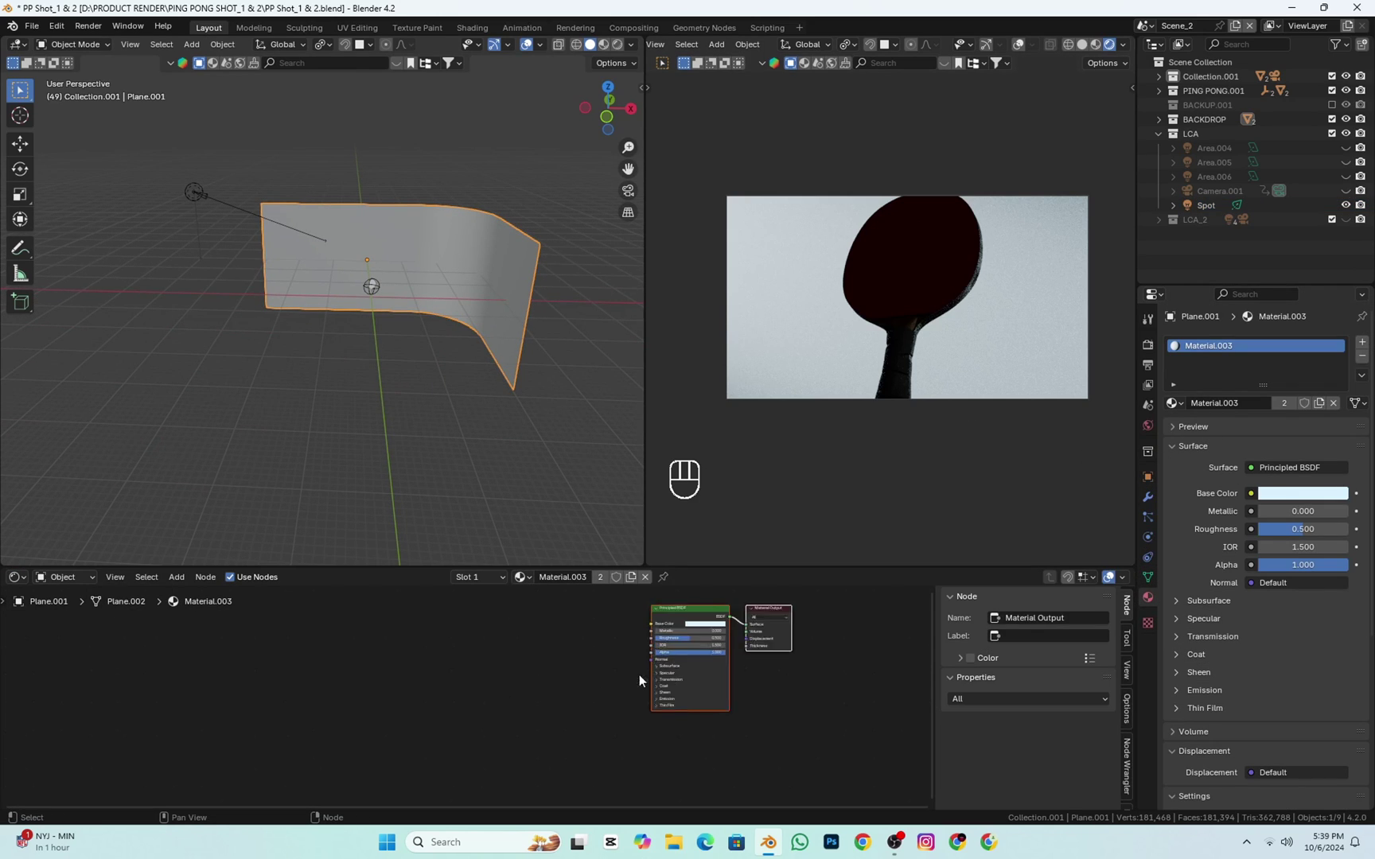
scroll(639, 674, "up", 3)
middle_click_drag(639, 675, 583, 734)
left_click(13, 578)
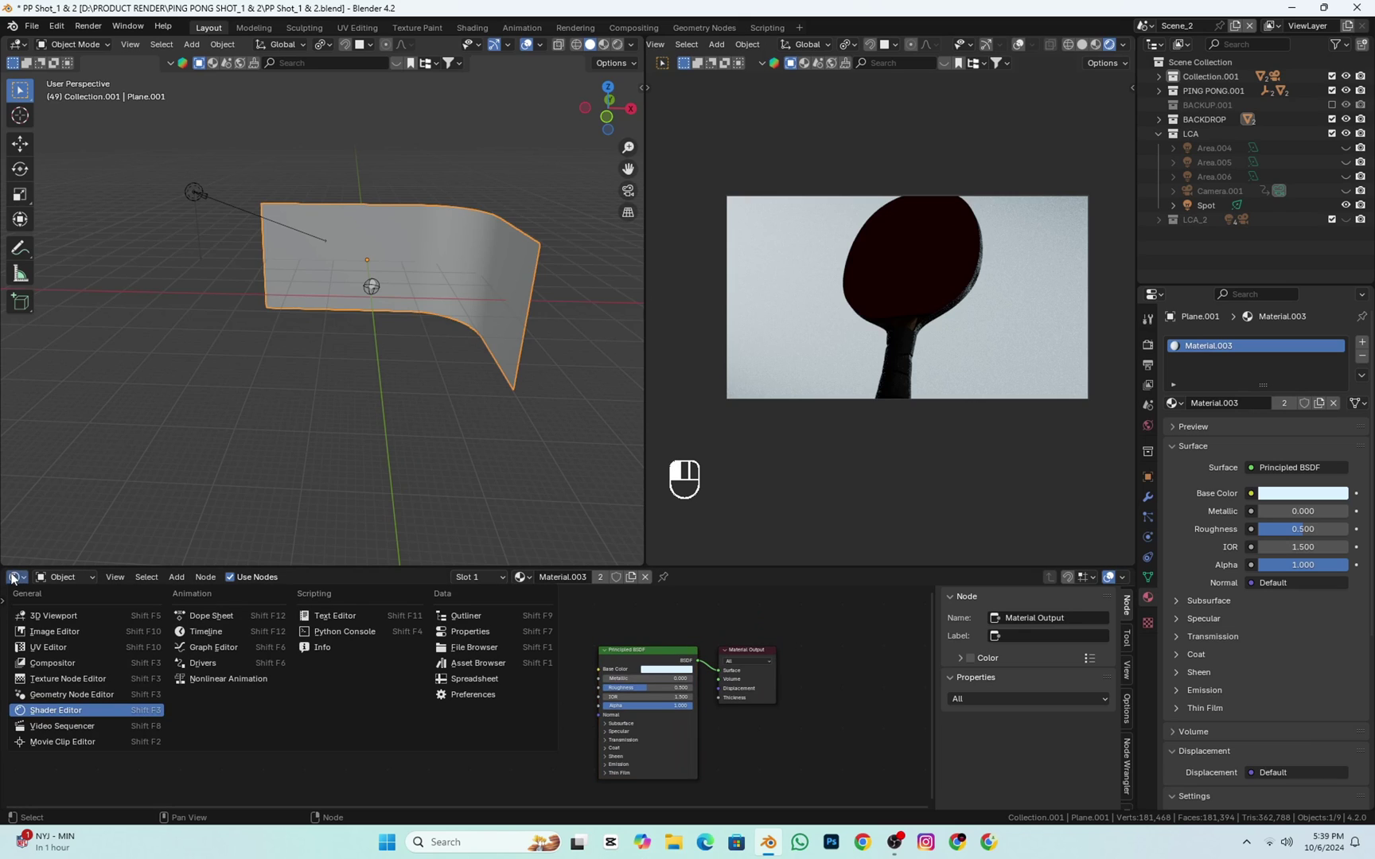
left_click(202, 629)
- Show the Area.004 light behind the racket and select it to inspect its settings
scroll(447, 436, "up", 3)
middle_click_drag(447, 436, 386, 484, "shift")
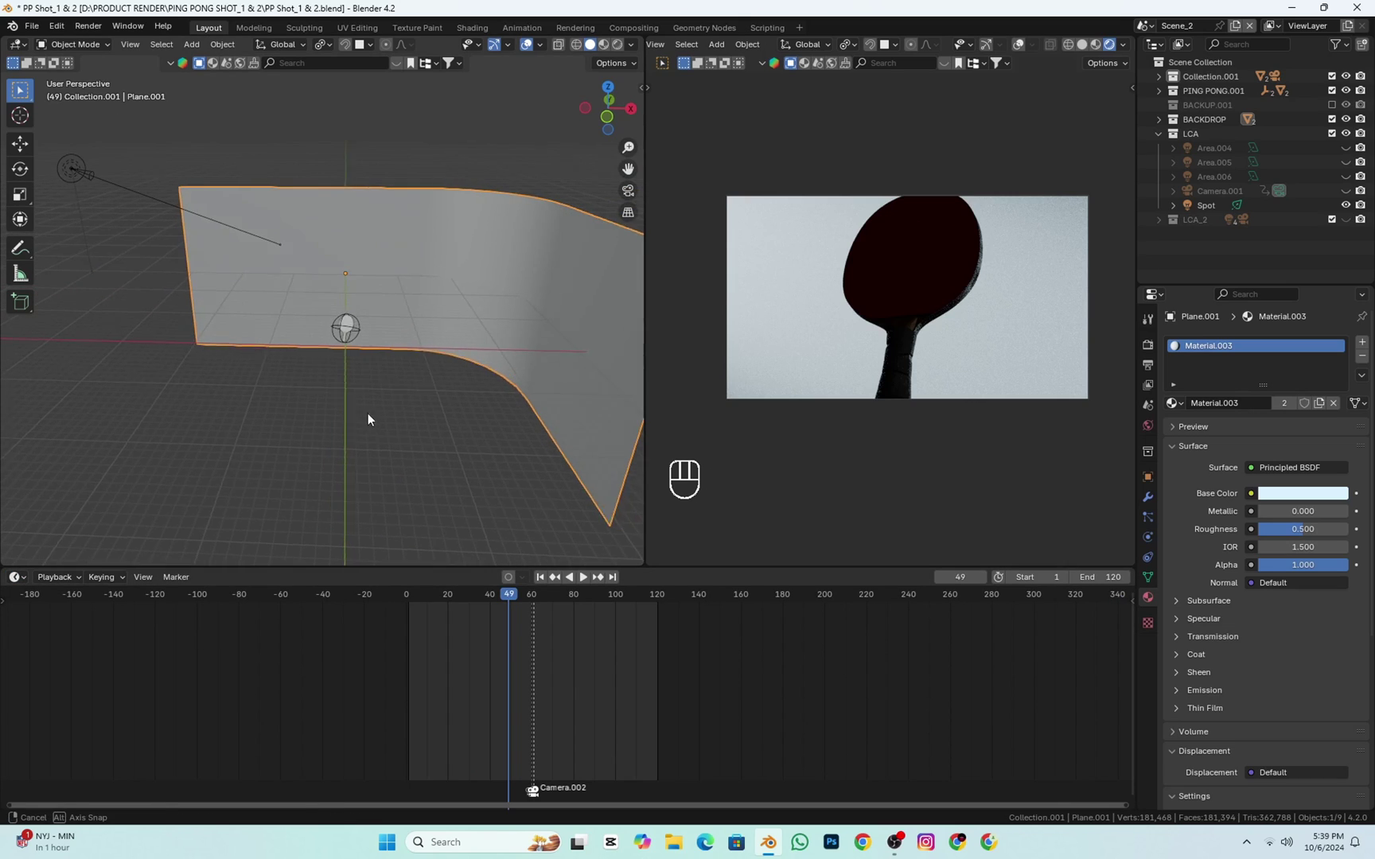
middle_click_drag(368, 412, 395, 410)
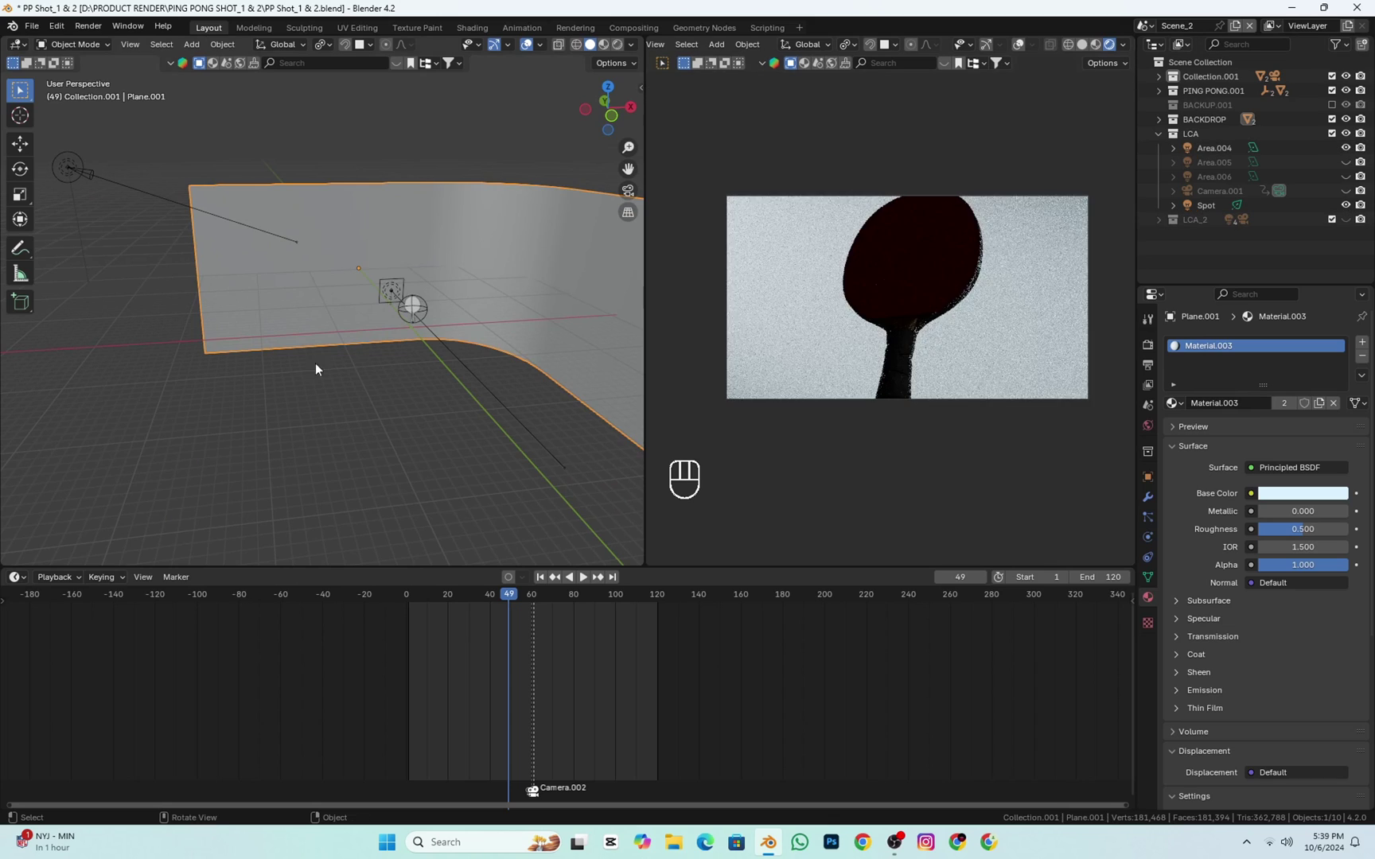
left_click(390, 290)
scroll(451, 376, "up", 3)
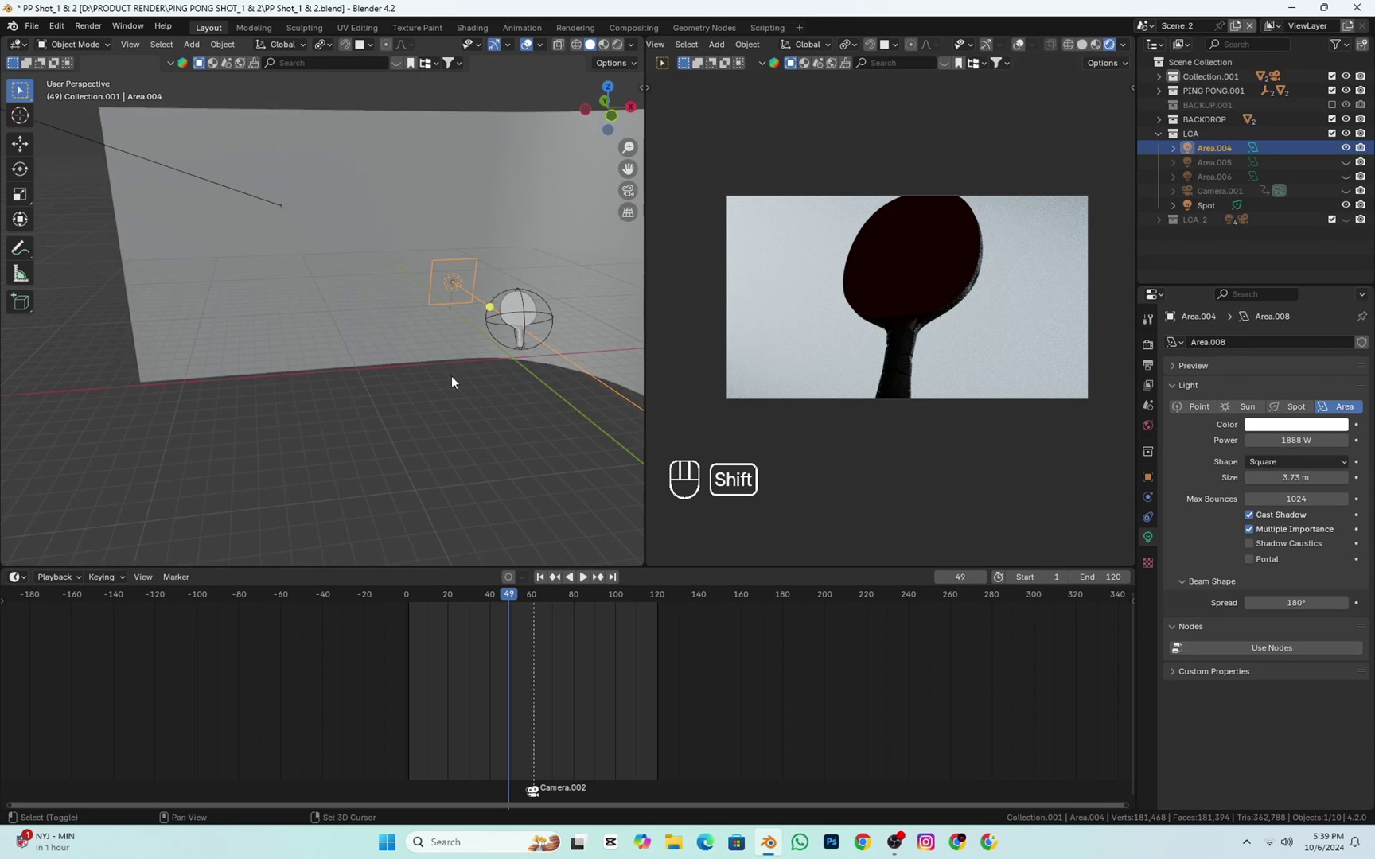
- Show the Area.005 light beside the racket again
middle_click_drag(451, 376, 306, 432, "shift")
left_click(1345, 163)
middle_click_drag(318, 374, 293, 395)
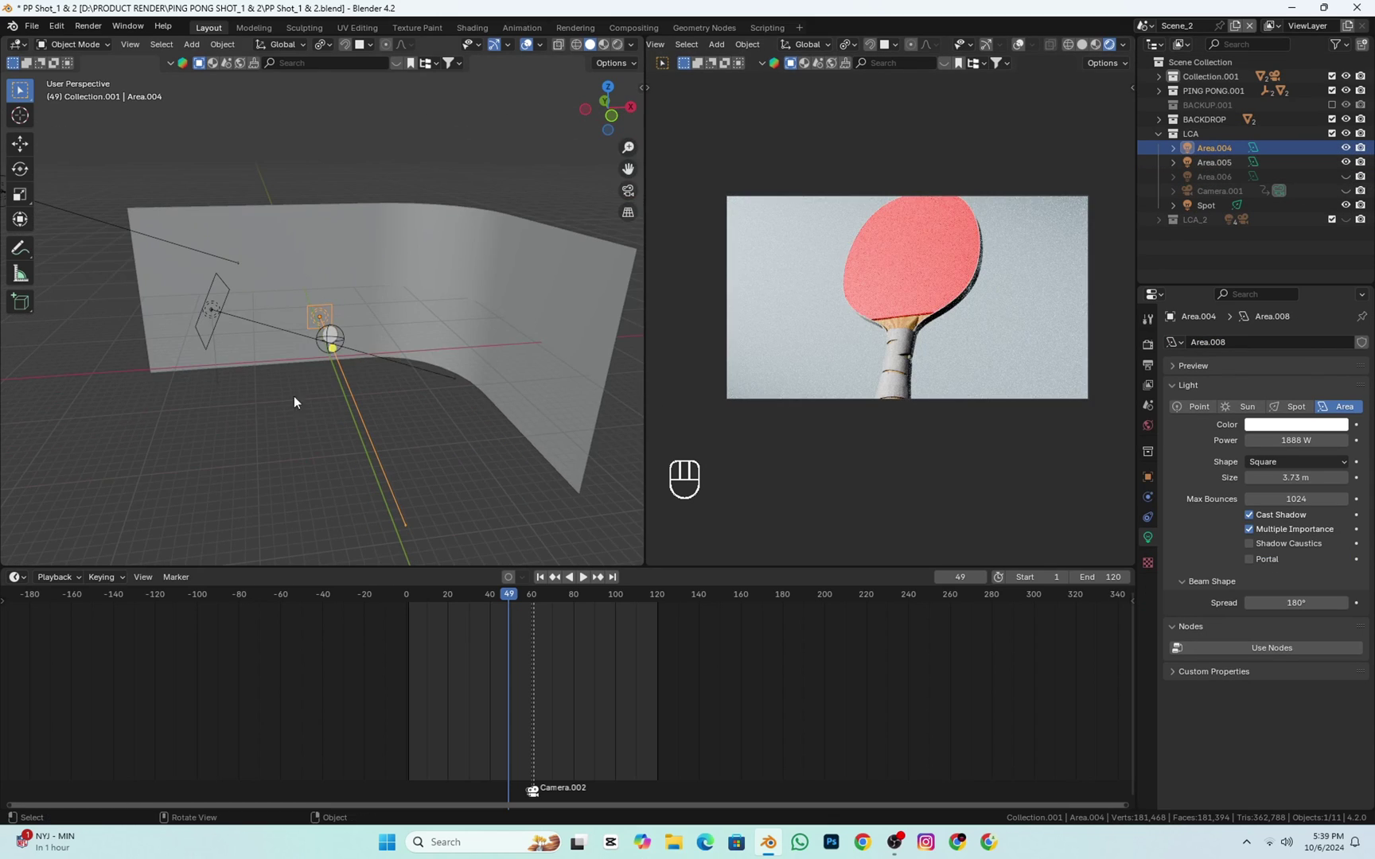
- Check the Area.005 light's Light Linking settings, and show and select the Area.006 light
left_click(209, 311)
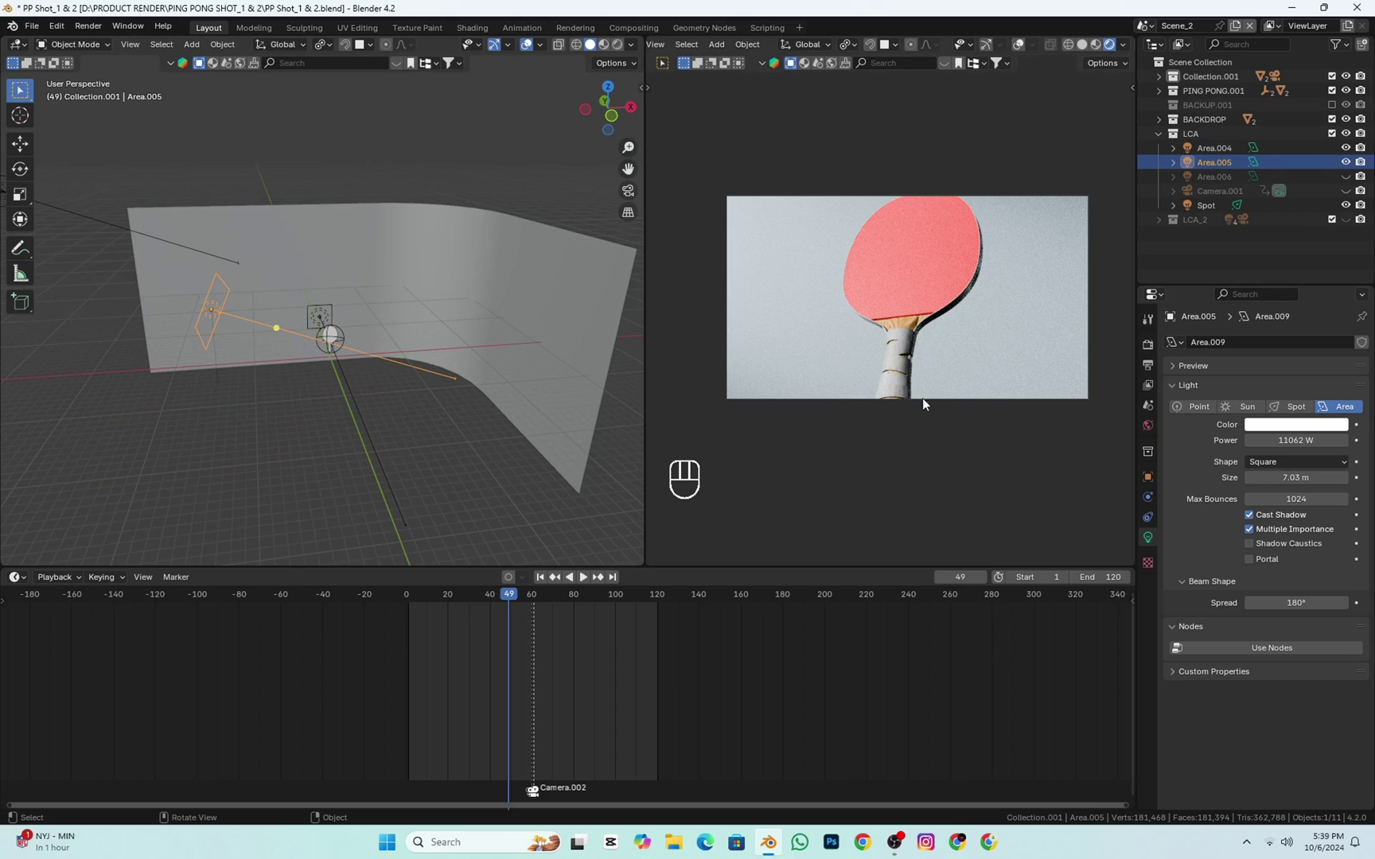
left_click(1148, 476)
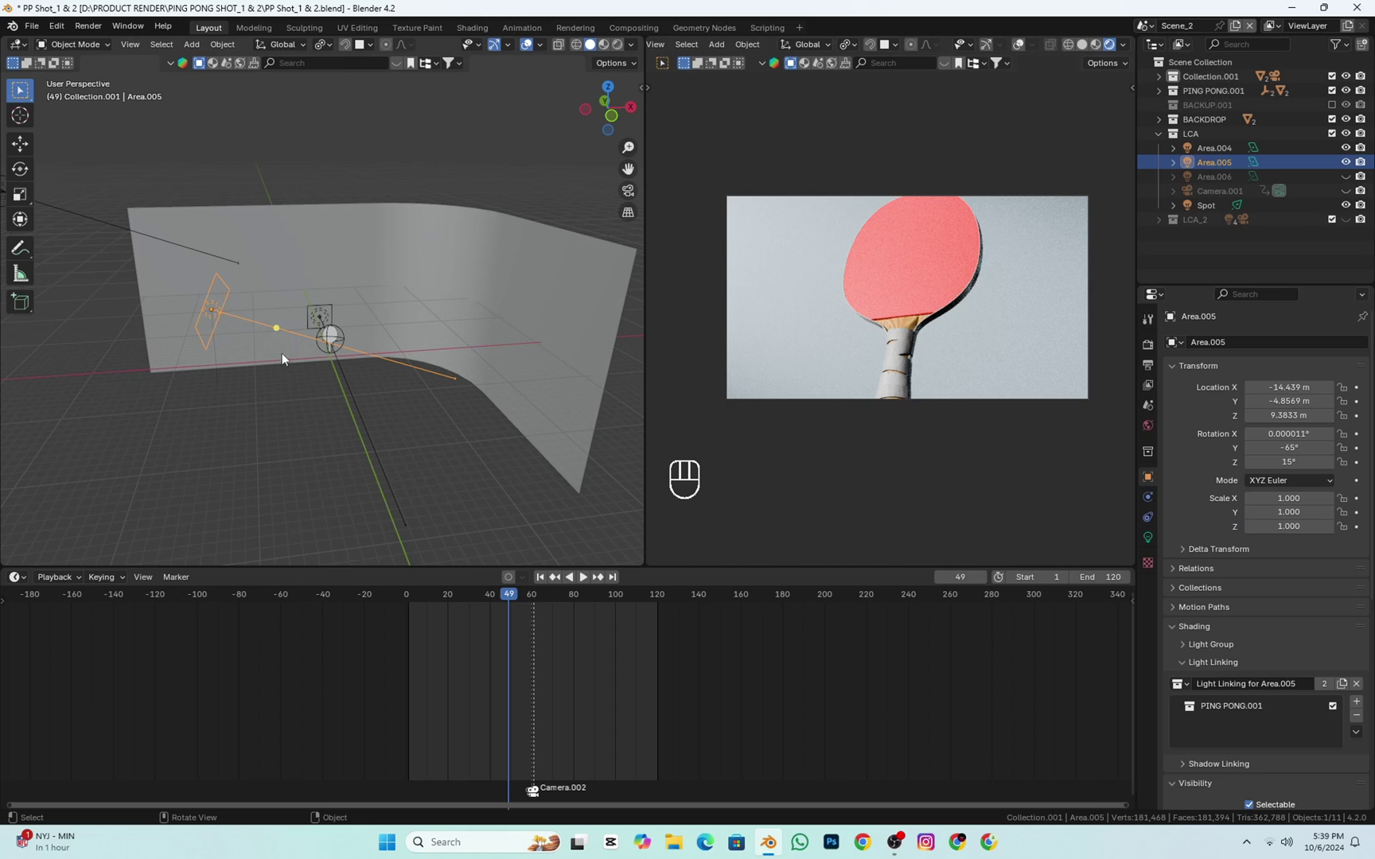
left_click(1344, 176)
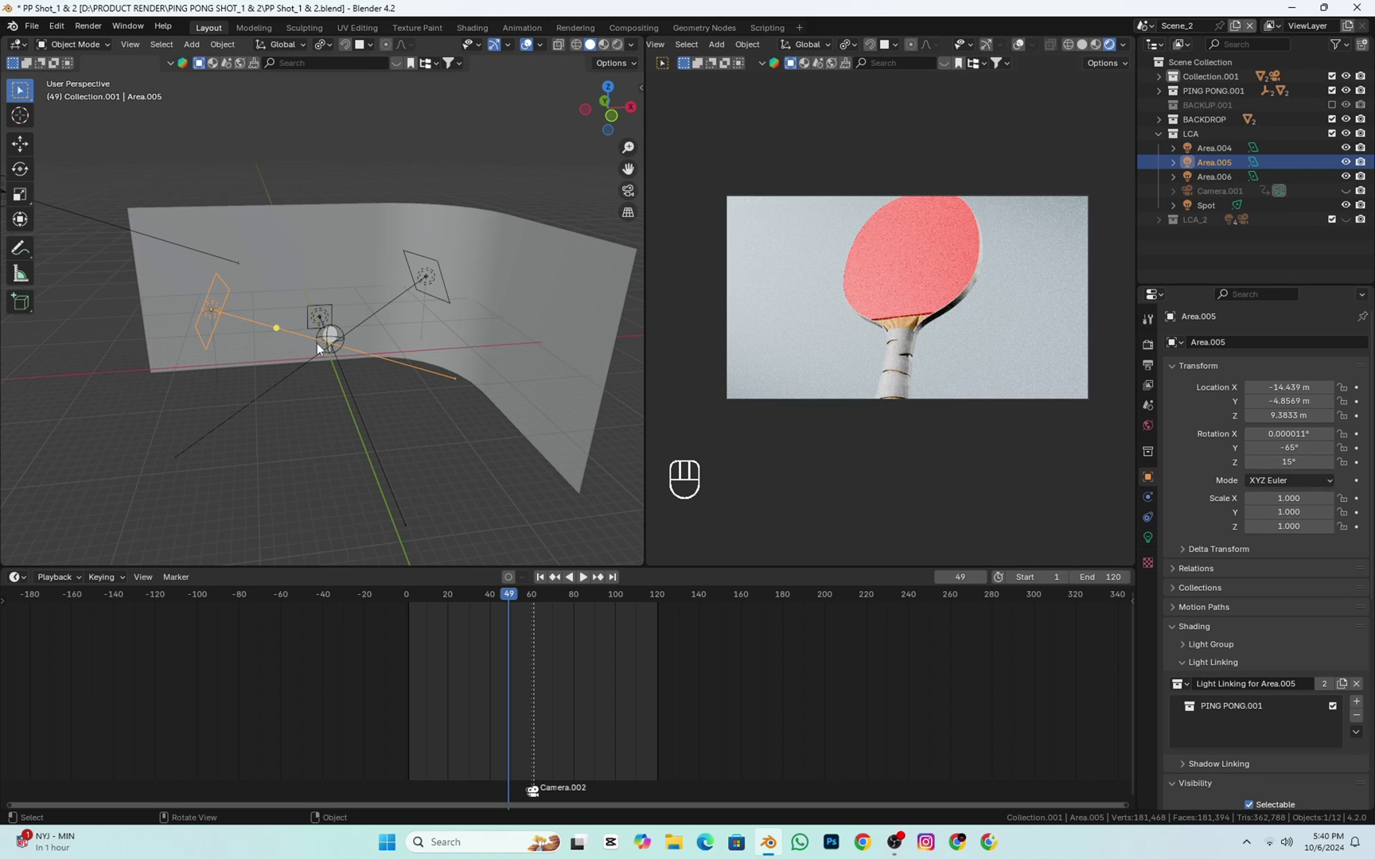
left_click(444, 276)
- Compare the close-up render of the racket's edge with the Area.006 light hidden and shown
scroll(350, 338, "up", 12)
middle_click_drag(299, 342, 306, 246, "shift")
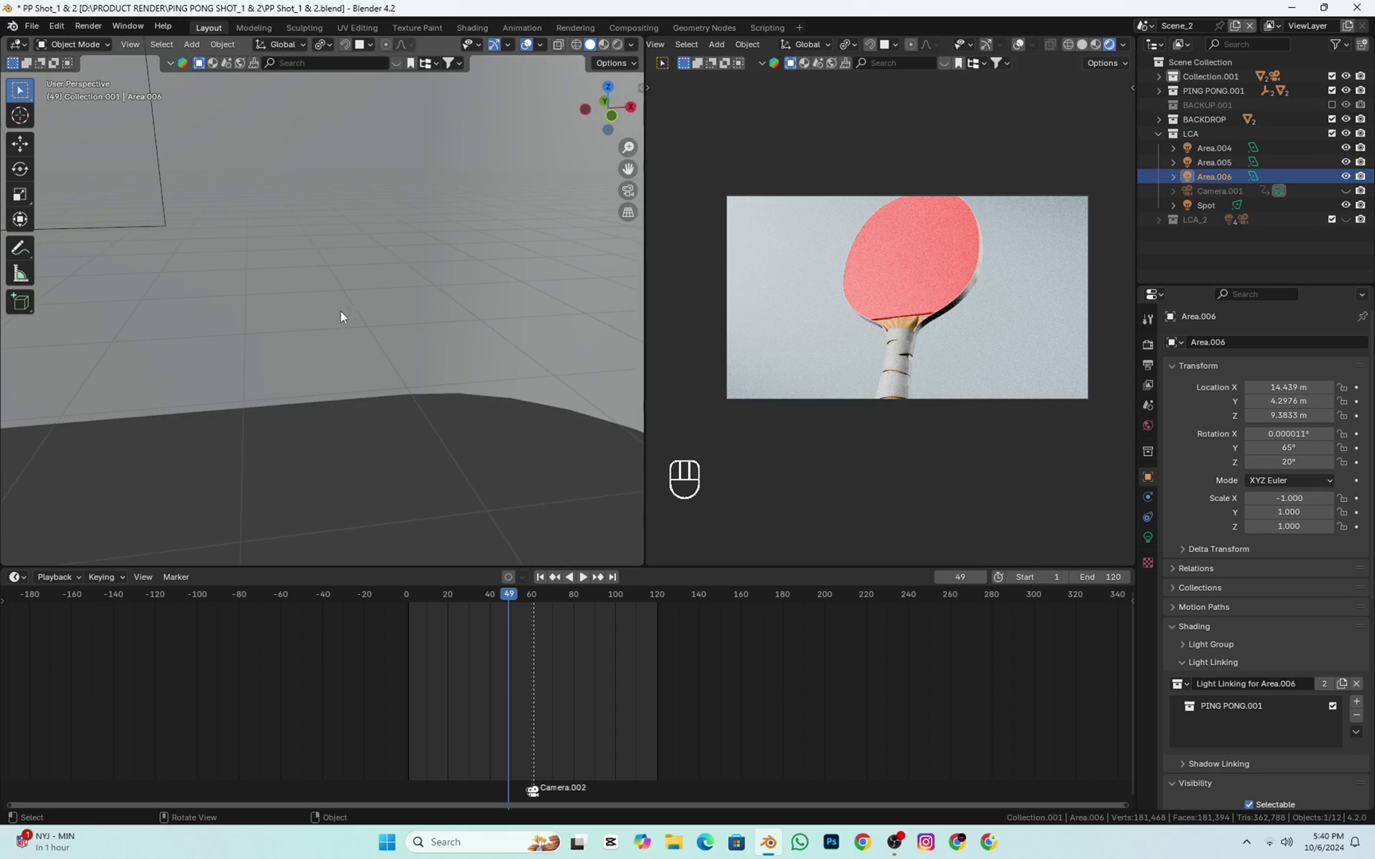
scroll(338, 311, "down", 4)
left_click(1343, 176)
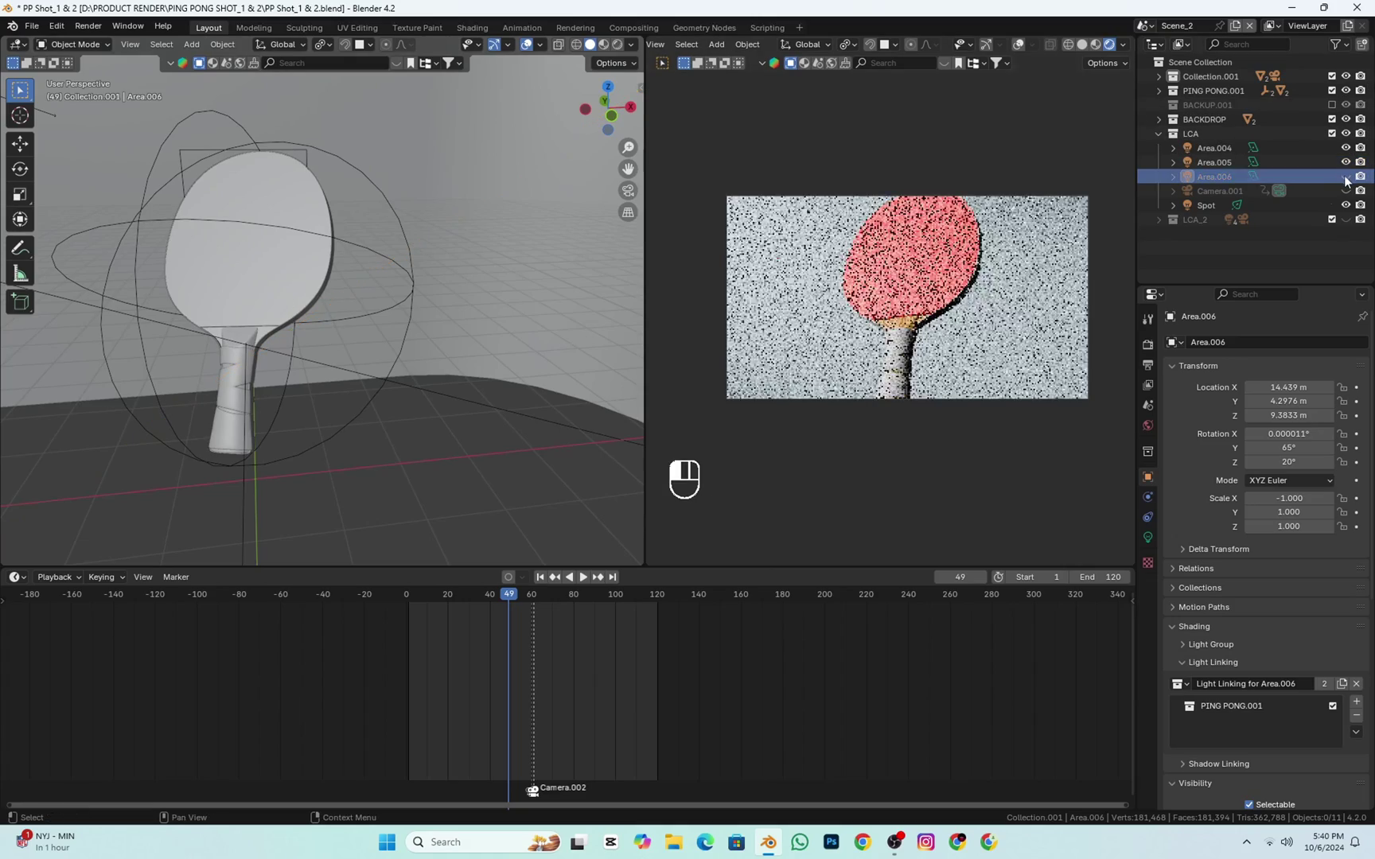
scroll(995, 291, "up", 2)
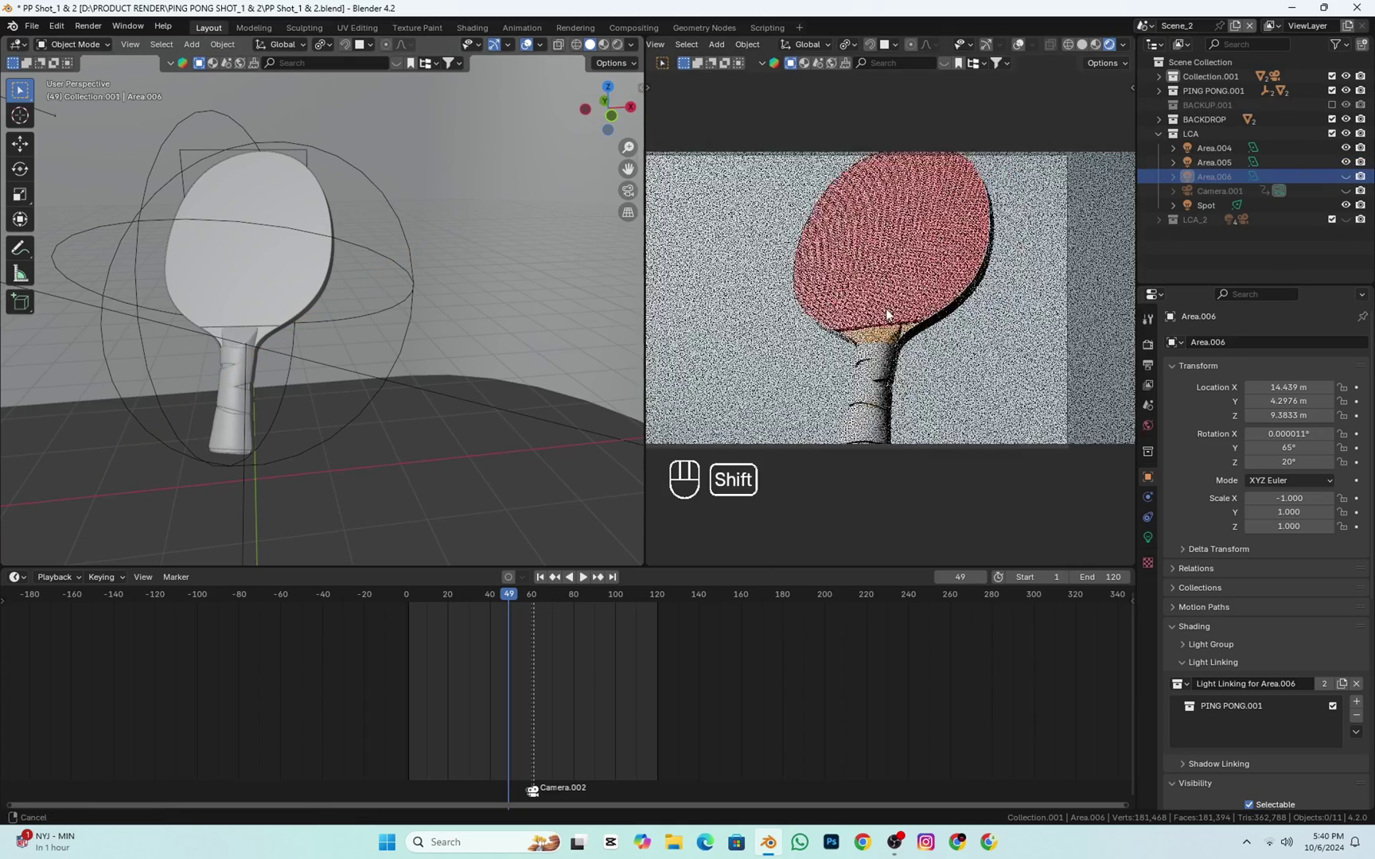
scroll(887, 327, "up", 4)
middle_click_drag(978, 306, 1054, 323, "shift")
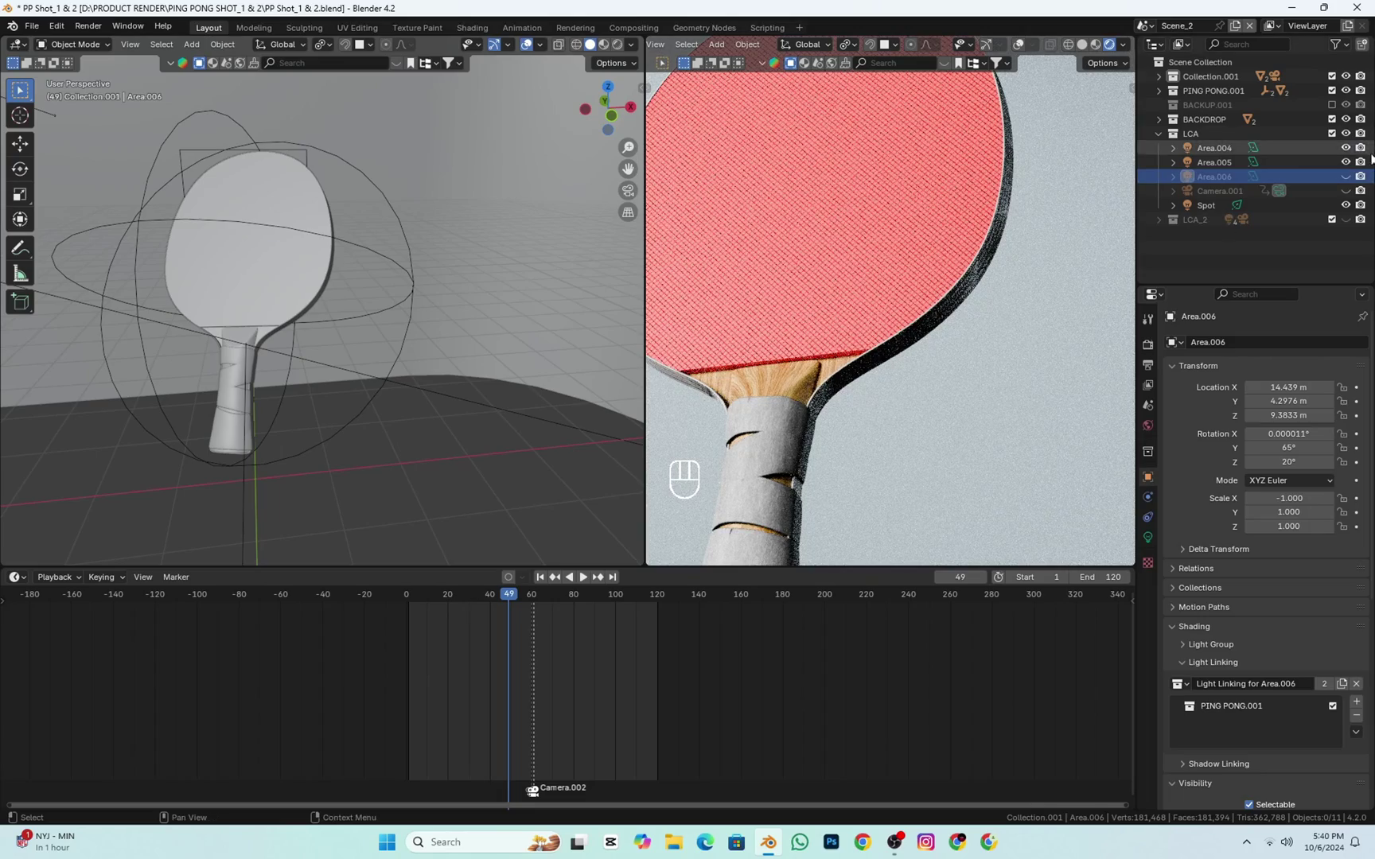
left_click(1343, 176)
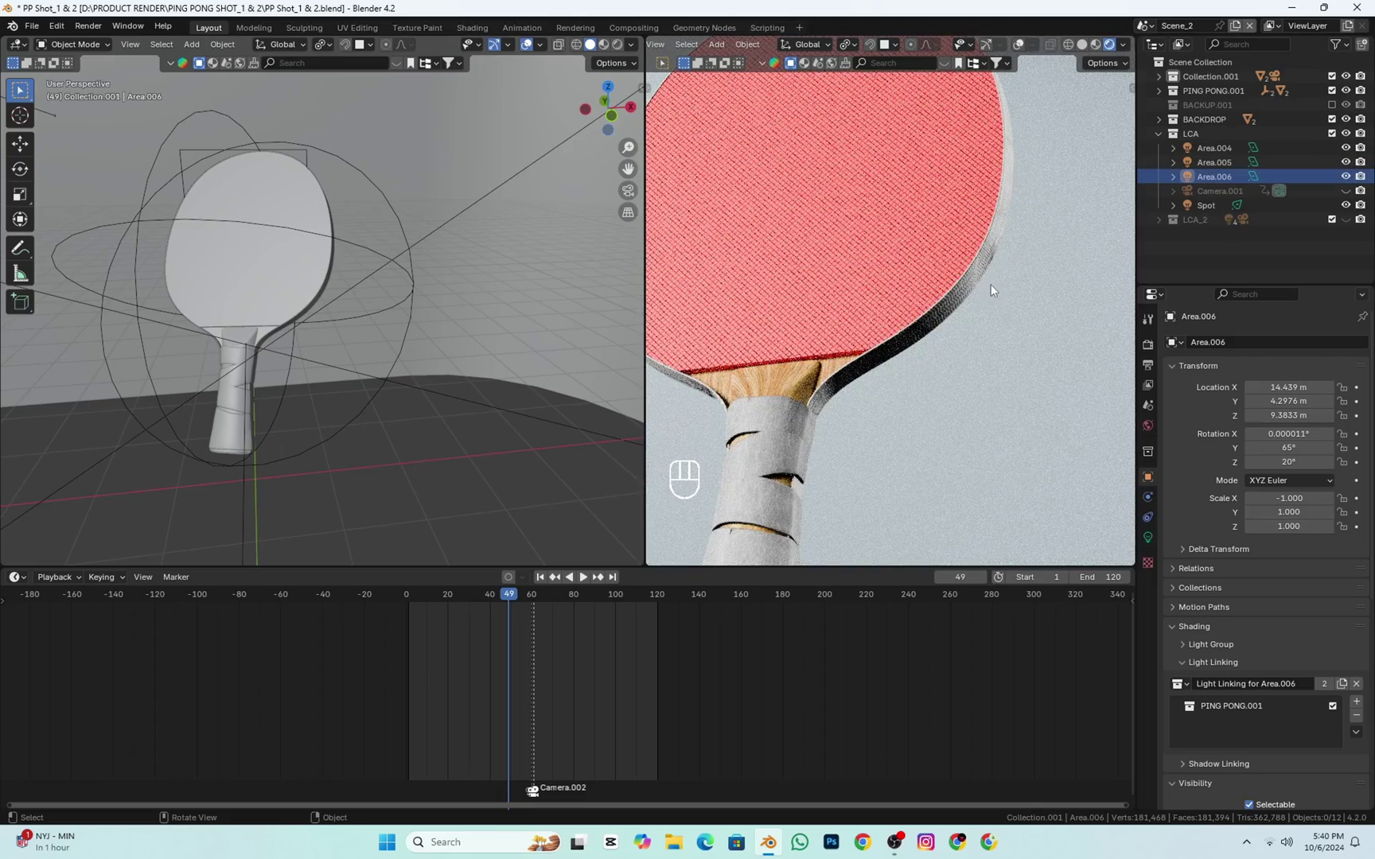
scroll(990, 285, "down", 5)
middle_click_drag(919, 363, 942, 353, "shift")
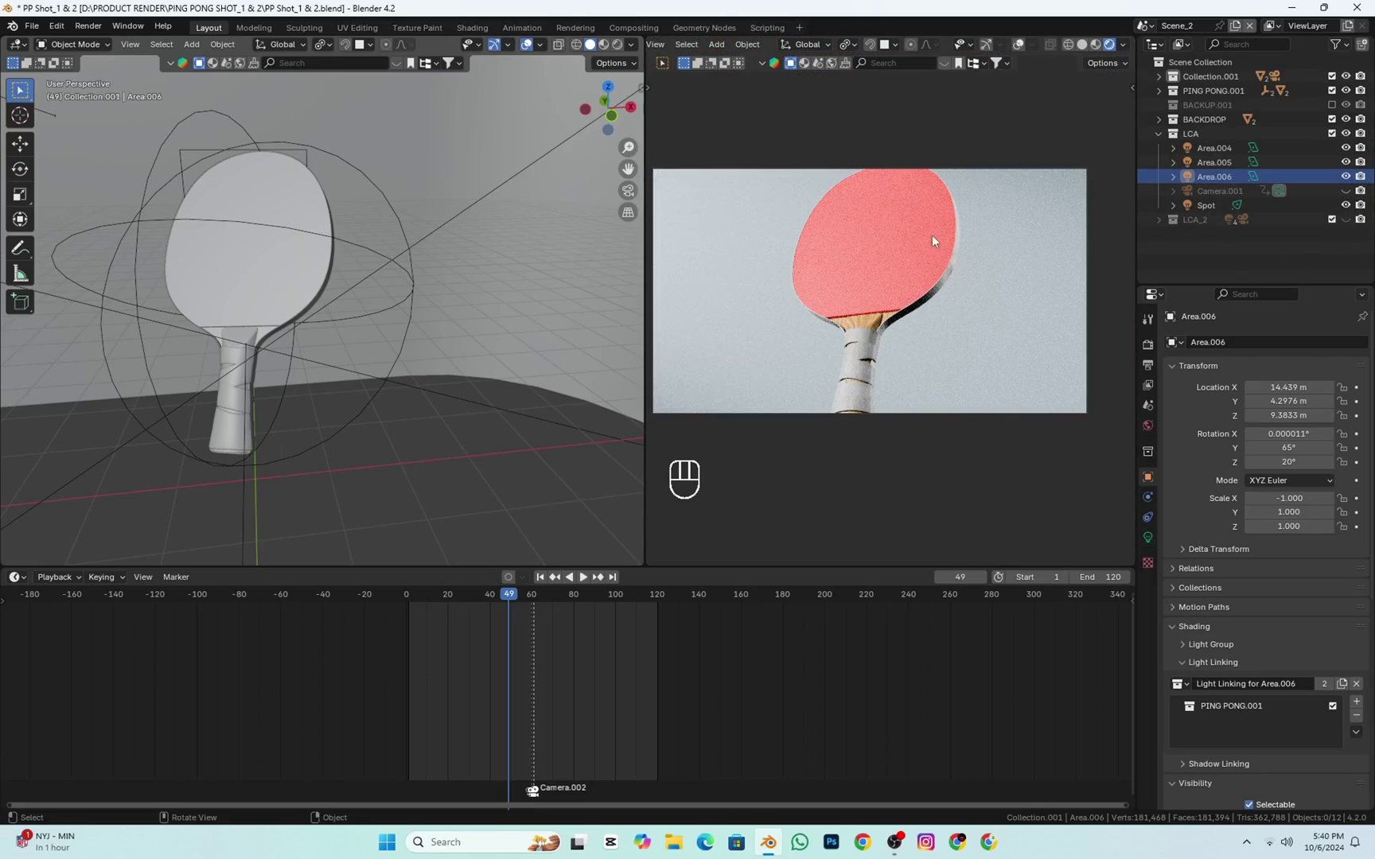
- Show the LCA_2 lights Area.003, Area.007 and Area.008 and Camera.003 around the second backdrop, and save the file
key("KP_Decimal")
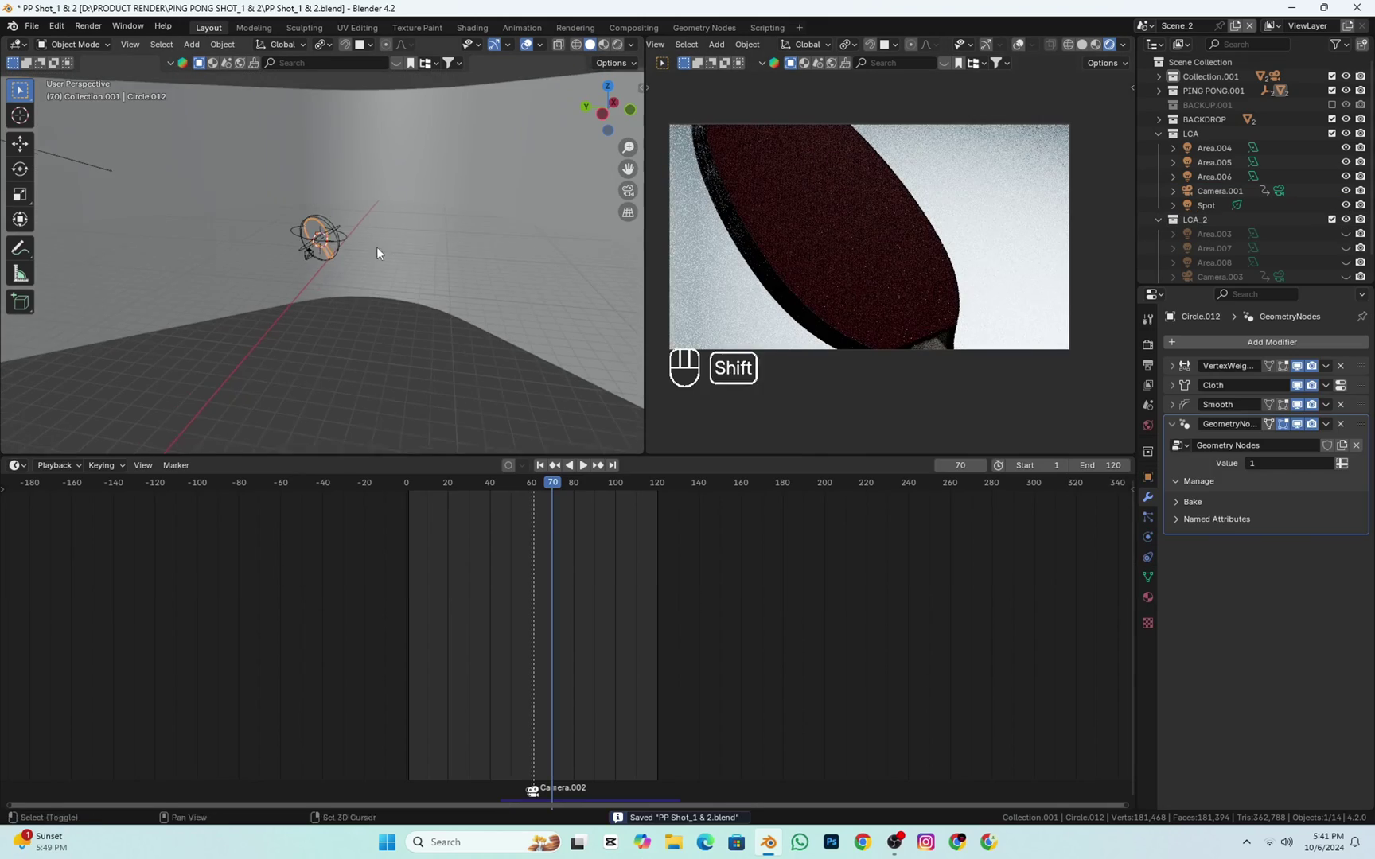
key("ctrl+s")
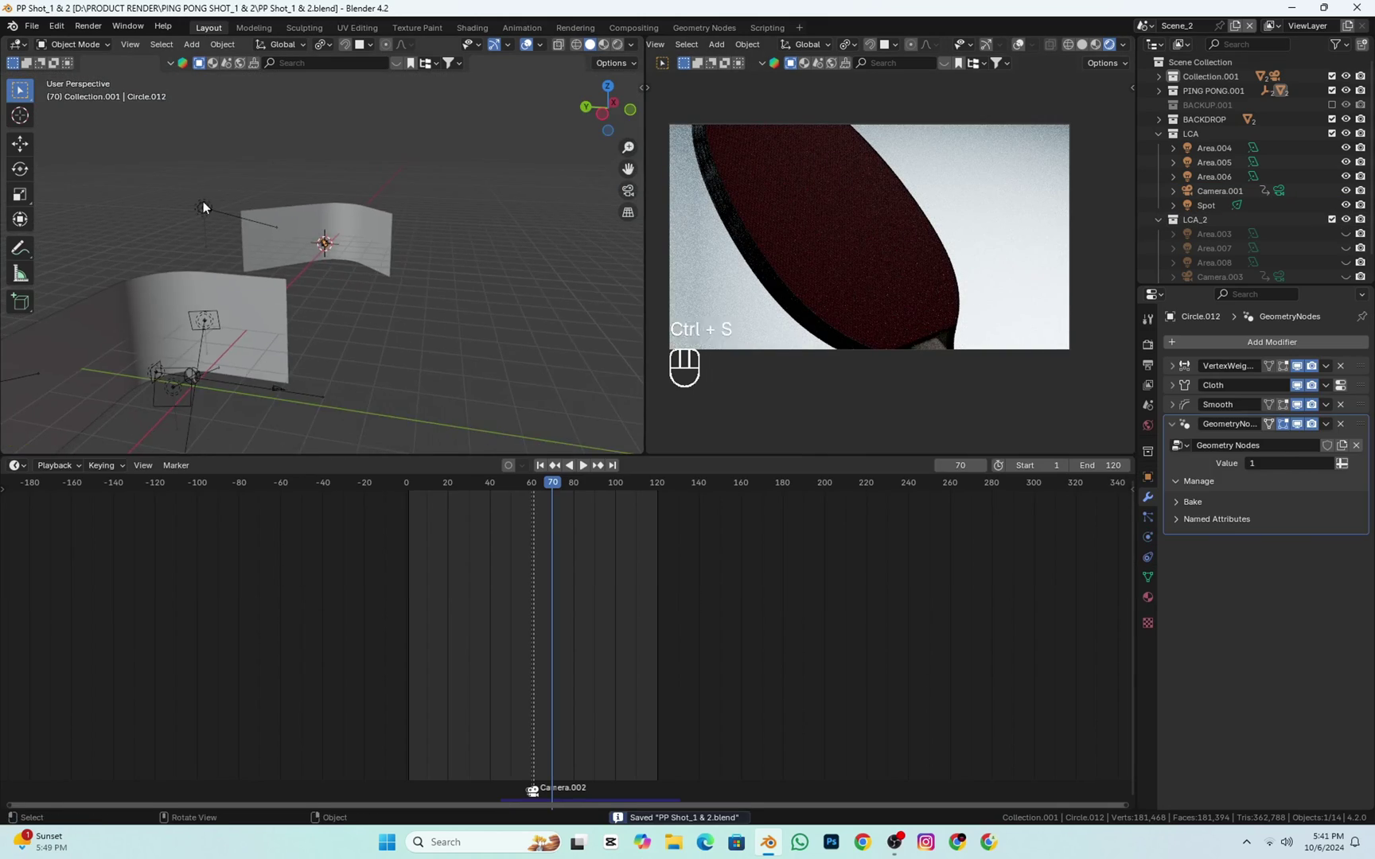
left_click(203, 207)
scroll(203, 207, "up", 5)
scroll(1348, 239, "down", 2)
left_click(1345, 212)
left_click(380, 277)
left_click(1345, 226)
left_click(544, 264)
middle_click_drag(545, 264, 455, 311)
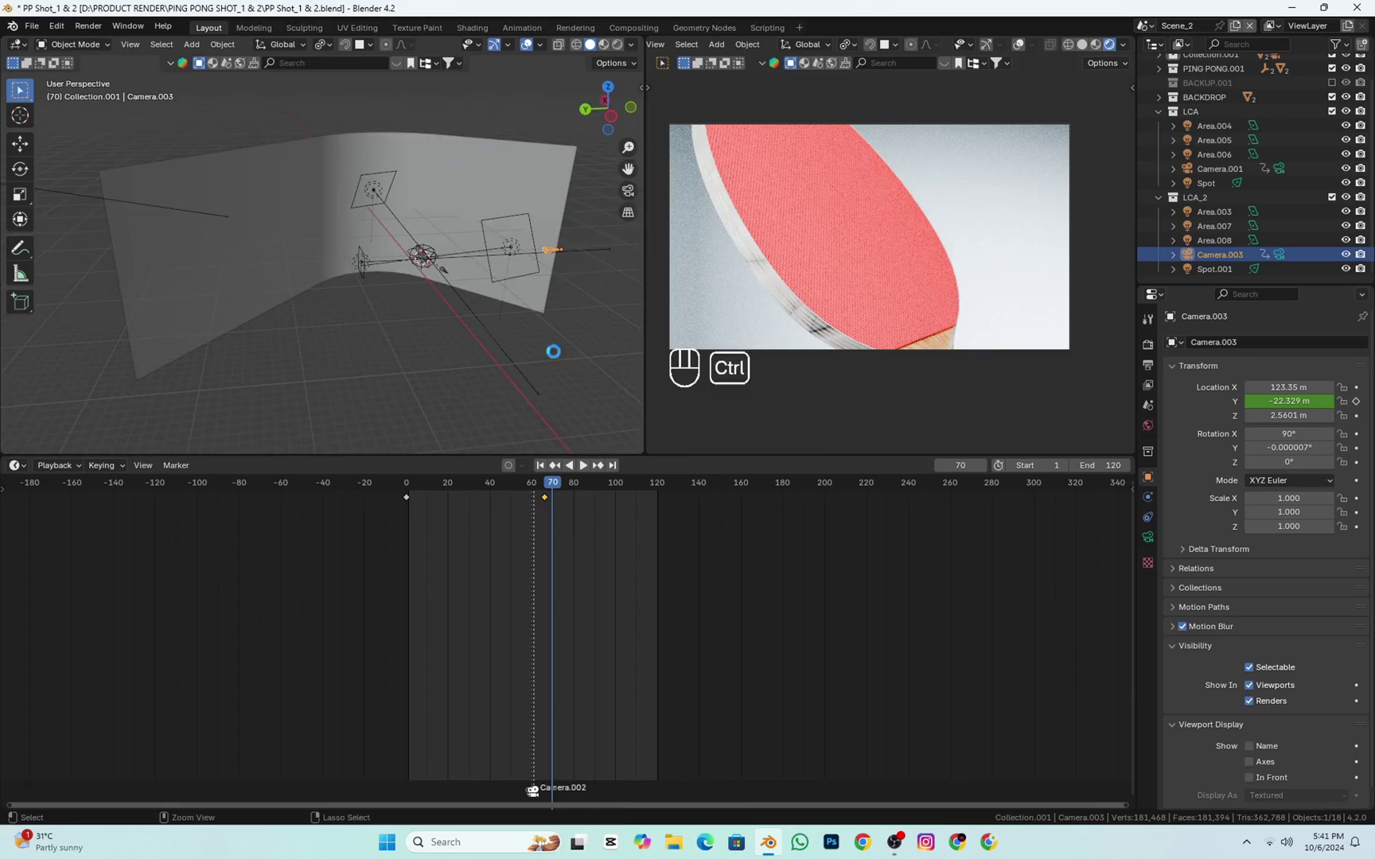
key("ctrl+s")
- Play the animation through to frame 96, and show and select Plane.003 from Collection.001
key("space")
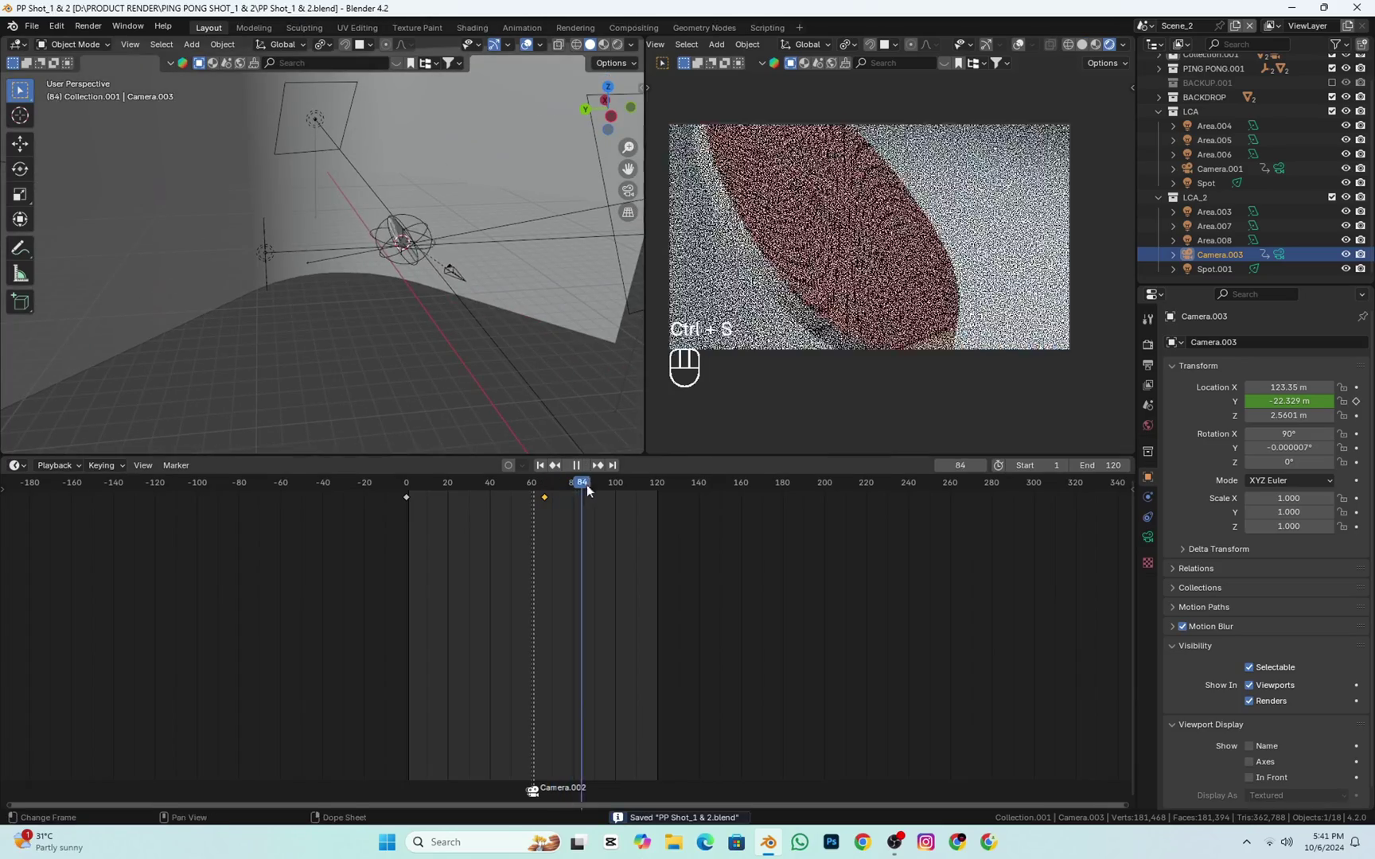
key("space")
scroll(1241, 104, "up", 2)
left_click(1158, 77)
left_click(1345, 105)
scroll(915, 262, "up", 4)
middle_click_drag(915, 263, 835, 214, "shift")
left_click(425, 258)
scroll(446, 271, "up", 4)
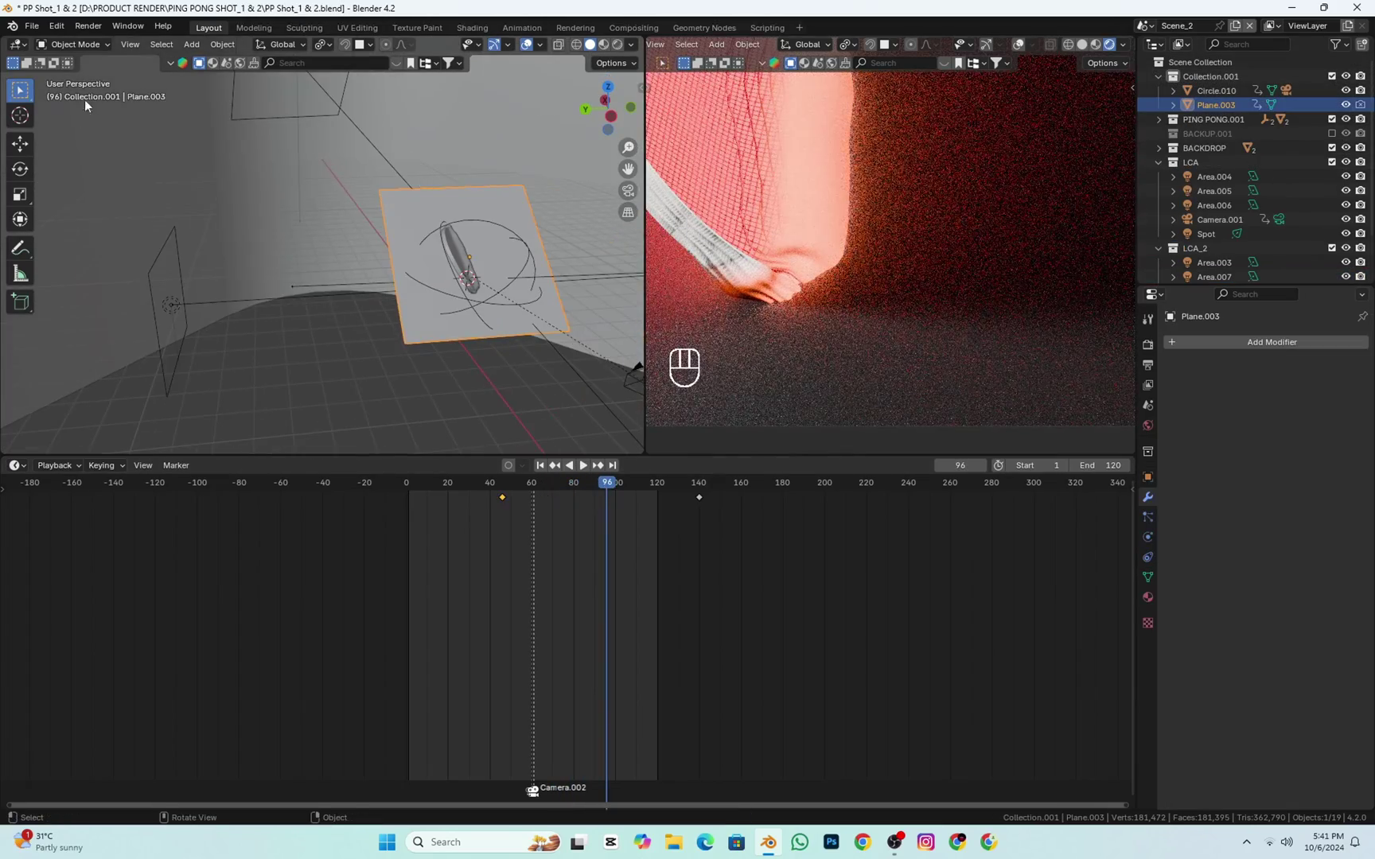
left_click(76, 44)
left_click(75, 119)
scroll(397, 279, "up", 3)
mouse_move(475, 292)
middle_mouse_down()
mouse_move(334, 263)
mouse_move(389, 279)
middle_mouse_up()
left_click(76, 45)
left_click(75, 61)
- Switch the racket object Circle.012 to Weight Paint mode and hide Plane.003 to reveal its weights
left_click(394, 279)
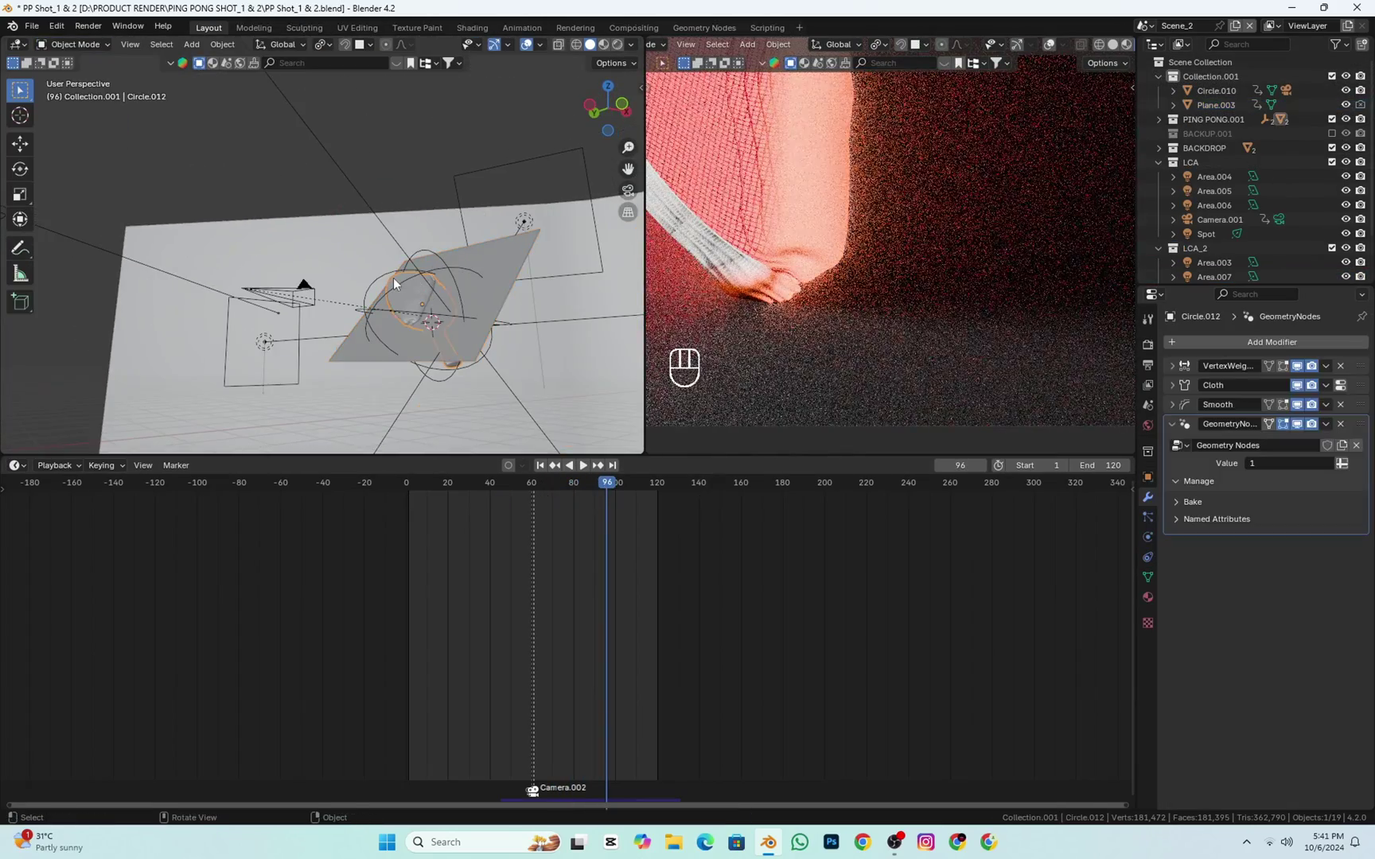
left_click(76, 44)
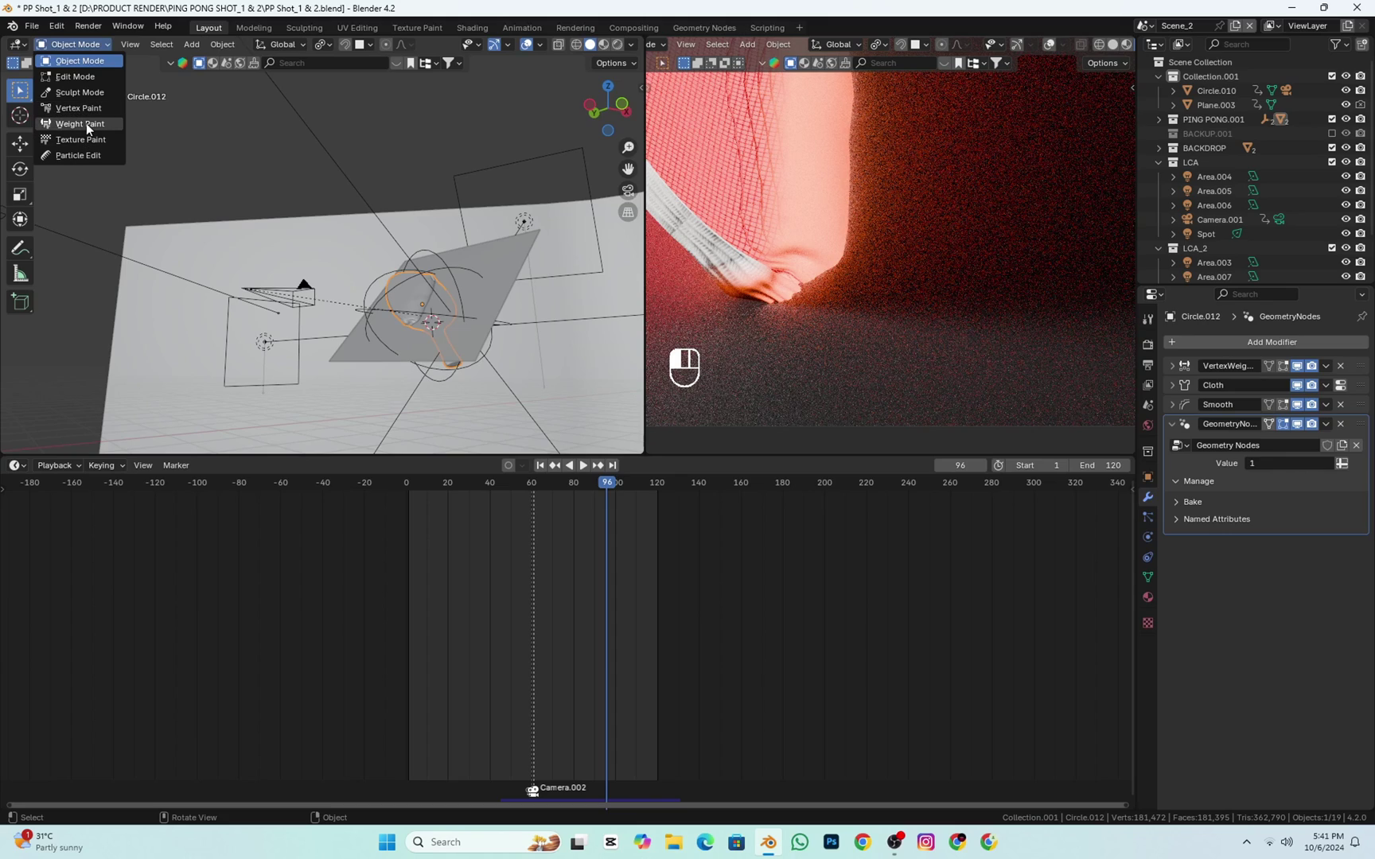
scroll(487, 303, "up", 2)
mouse_move(486, 303)
middle_mouse_down("shift")
mouse_move(407, 234)
mouse_move(429, 259)
middle_mouse_up("shift")
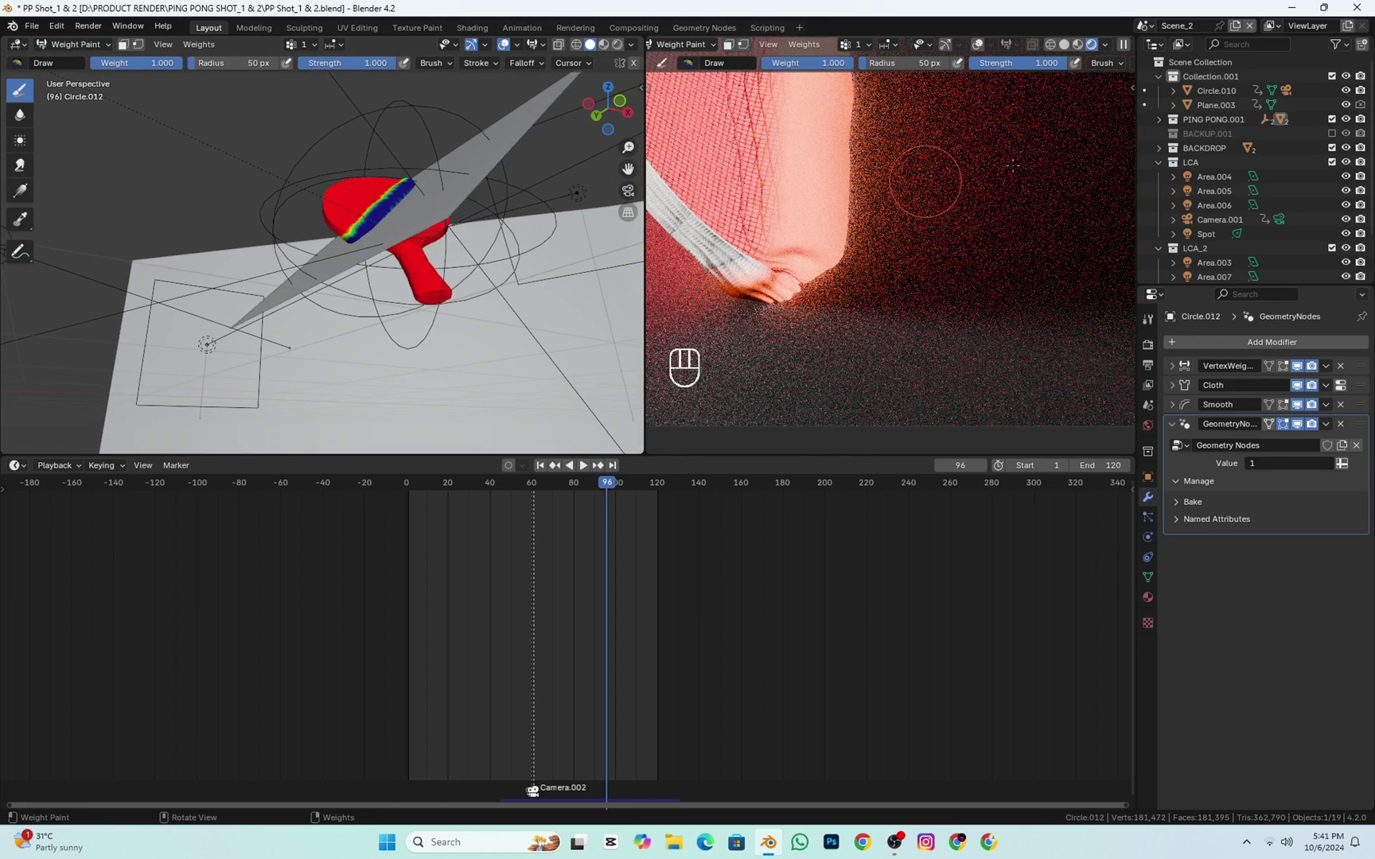
left_click(1345, 105)
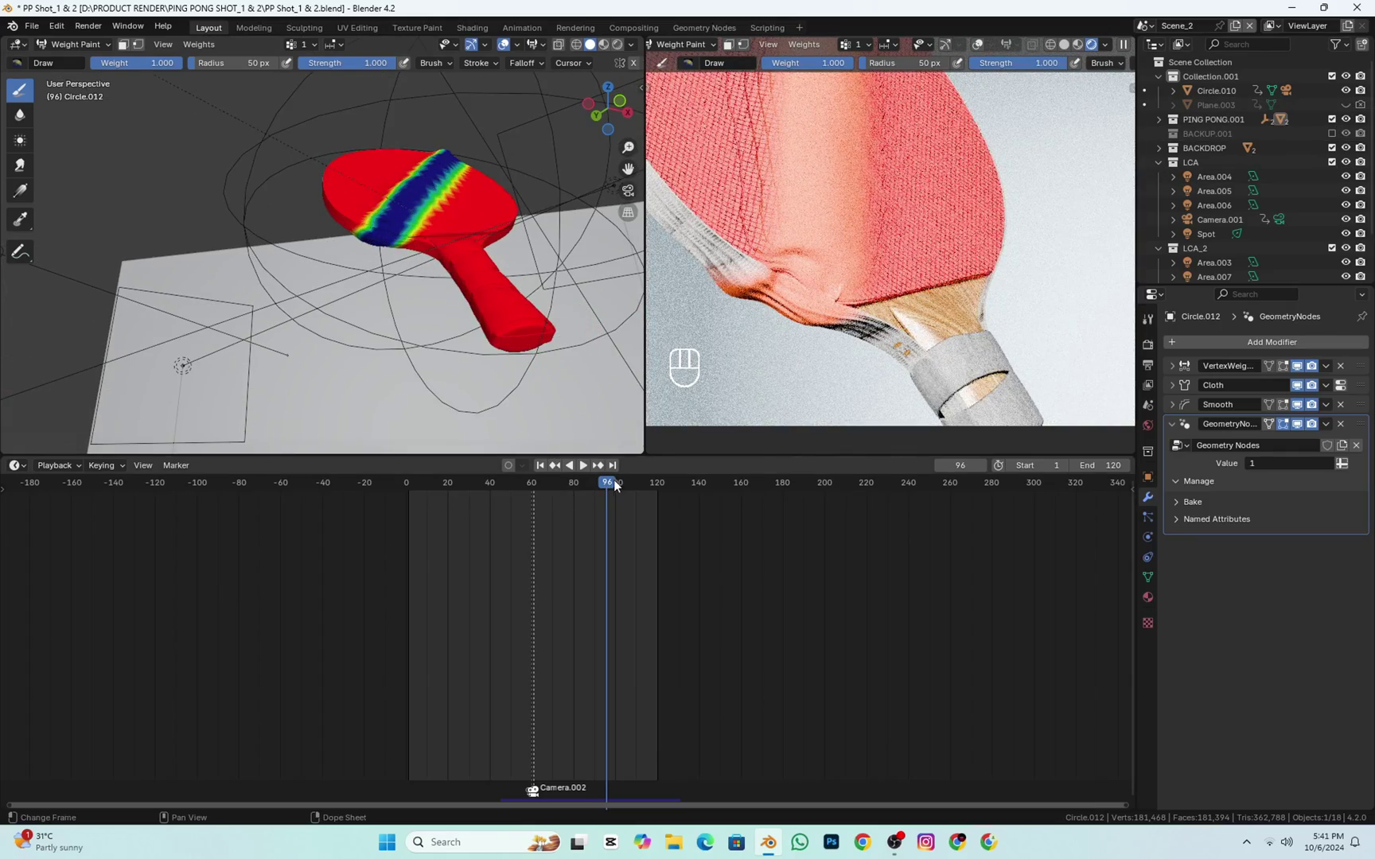
- Scrub and play to frame 94 to watch the racket's weight band, toggling Plane.003's visibility for comparison
mouse_move(615, 485)
left_mouse_down()
mouse_move(566, 494)
mouse_move(612, 498)
mouse_move(580, 506)
mouse_move(602, 509)
left_mouse_up()
key("space")
key("space")
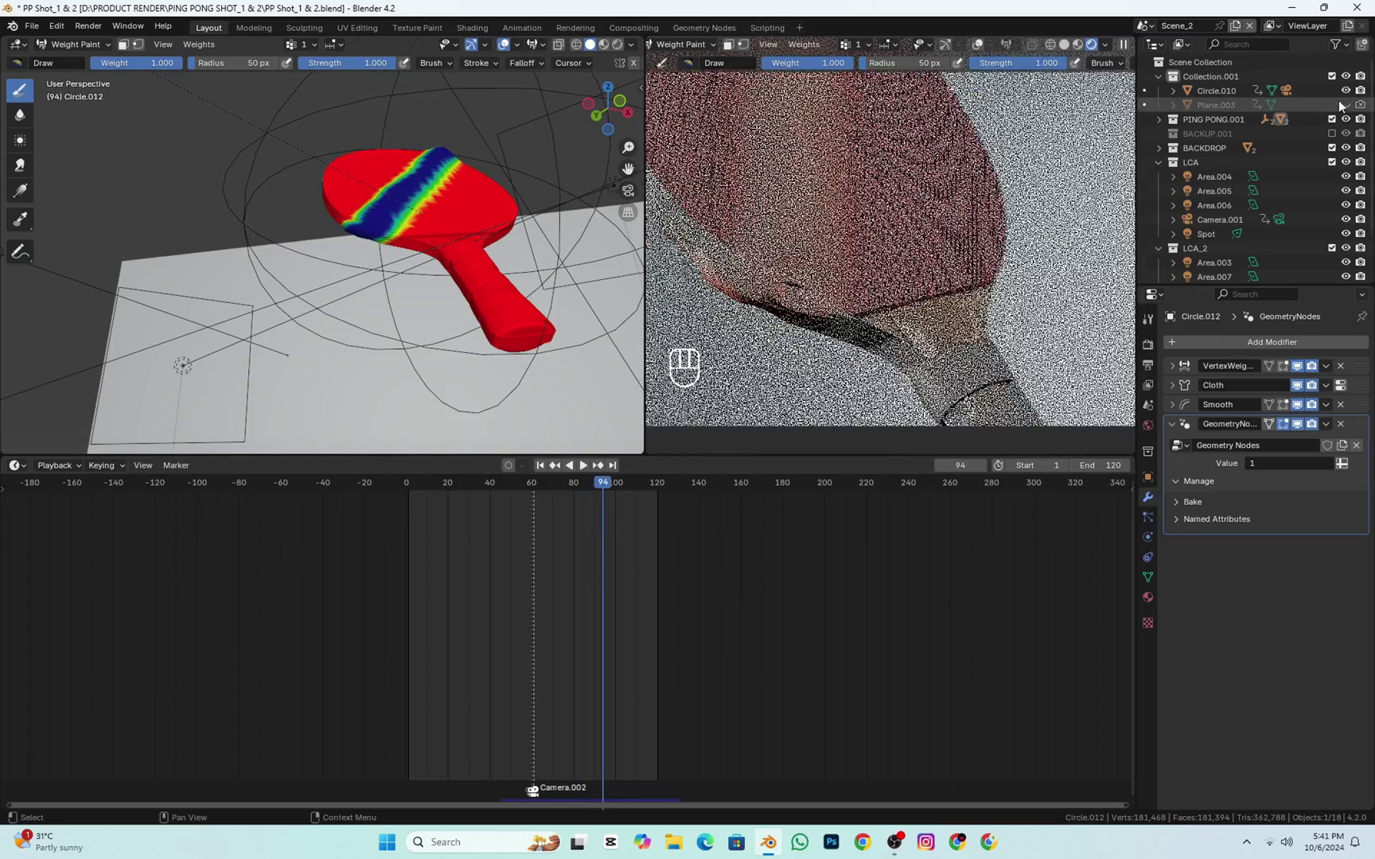
left_click(1344, 105)
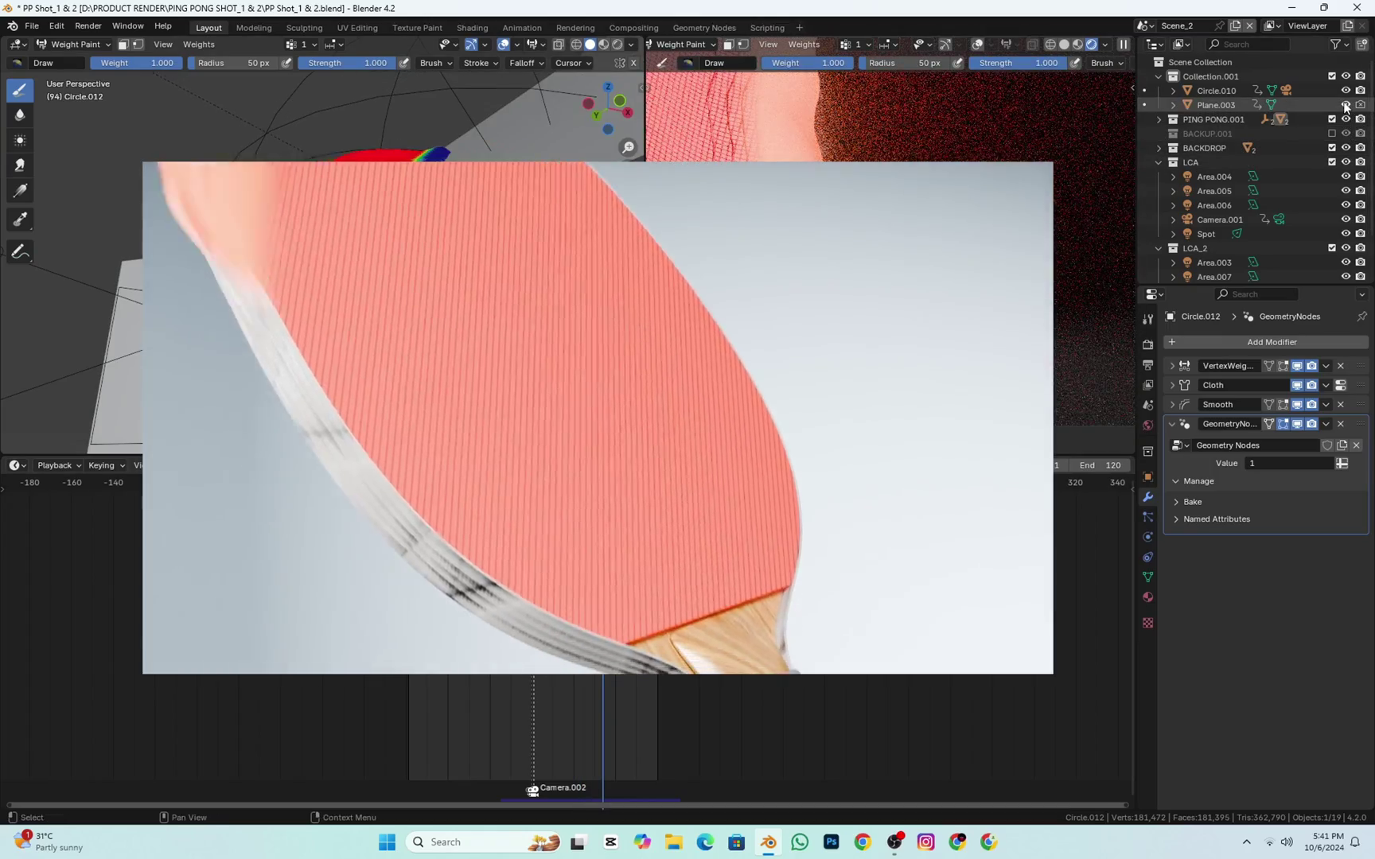
left_click(1345, 105)
- Return the racket to Object Mode and save the file
key("ctrl+s")
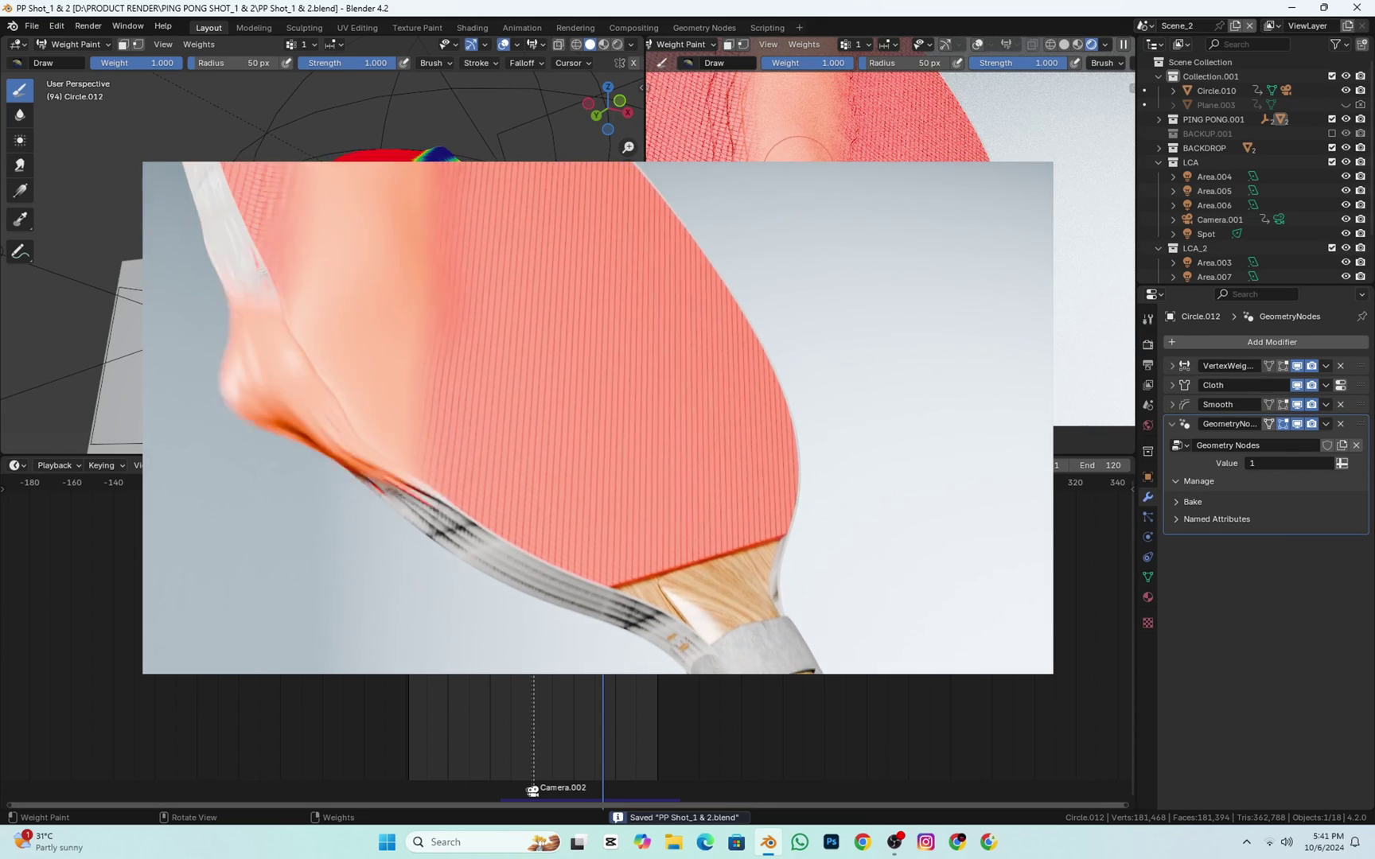
left_click(77, 45)
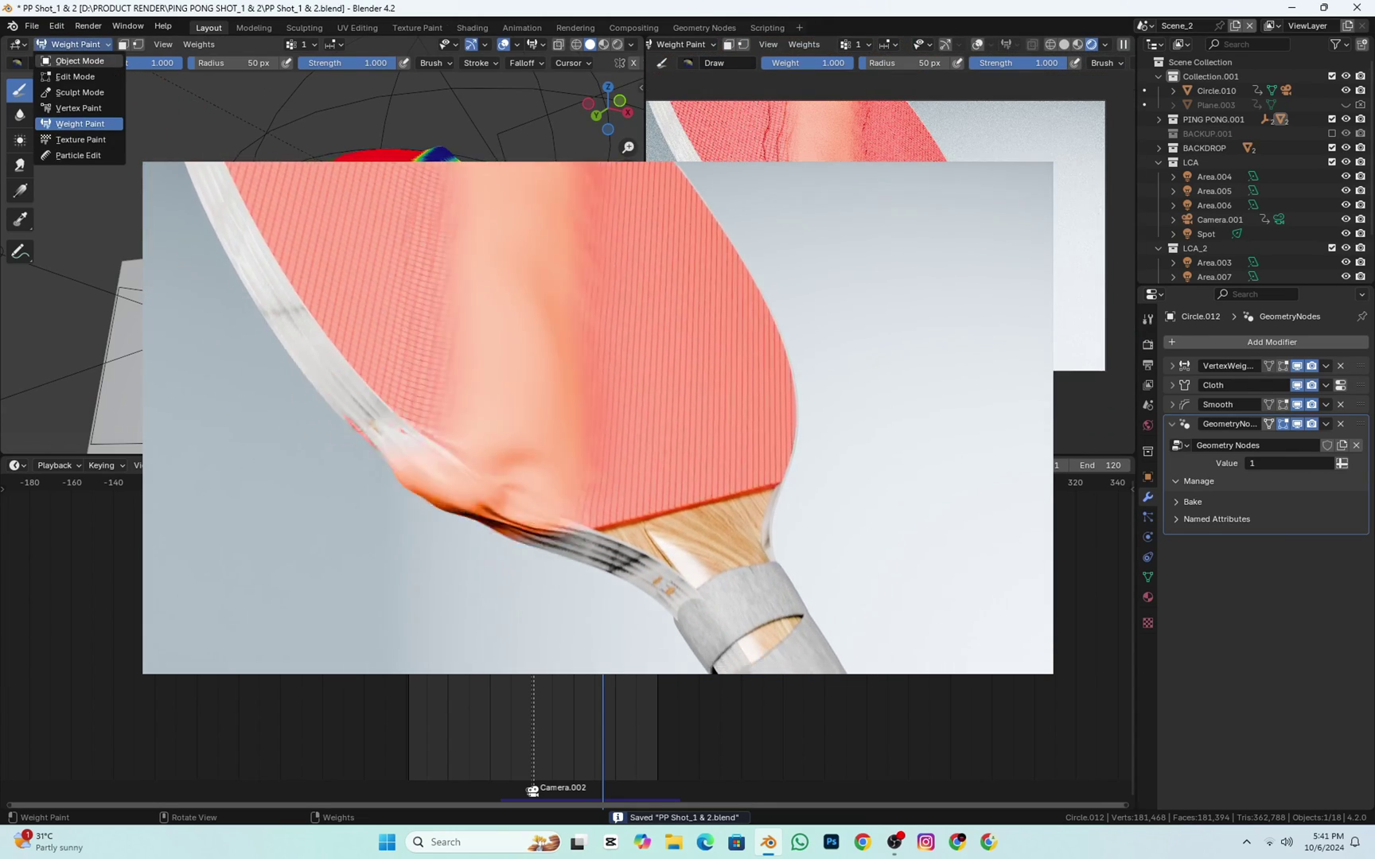
left_click(80, 61)
key("ctrl+s")
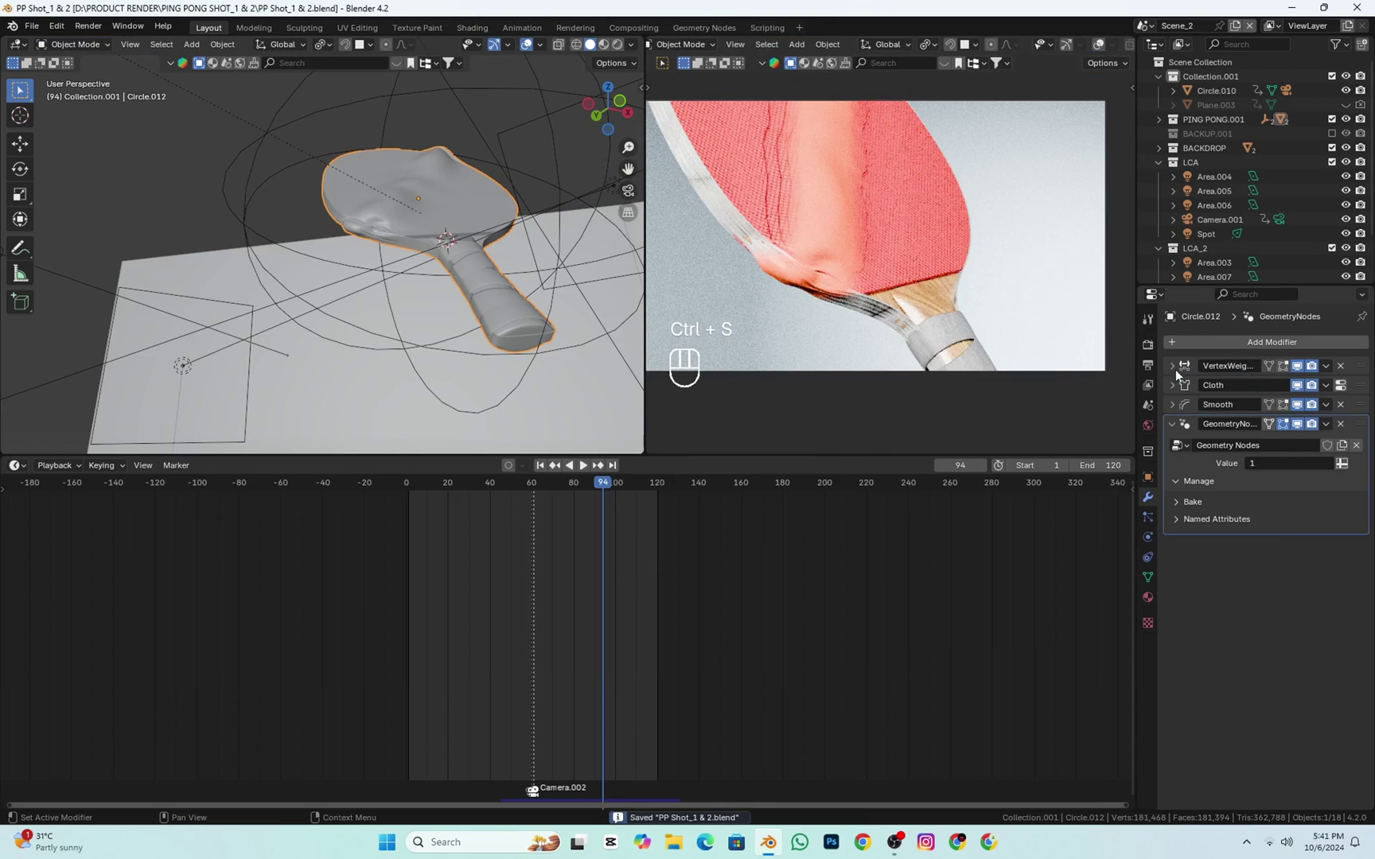
- Inspect the racket's VertexWeight modifier settings and its mesh data properties
left_click(1172, 366)
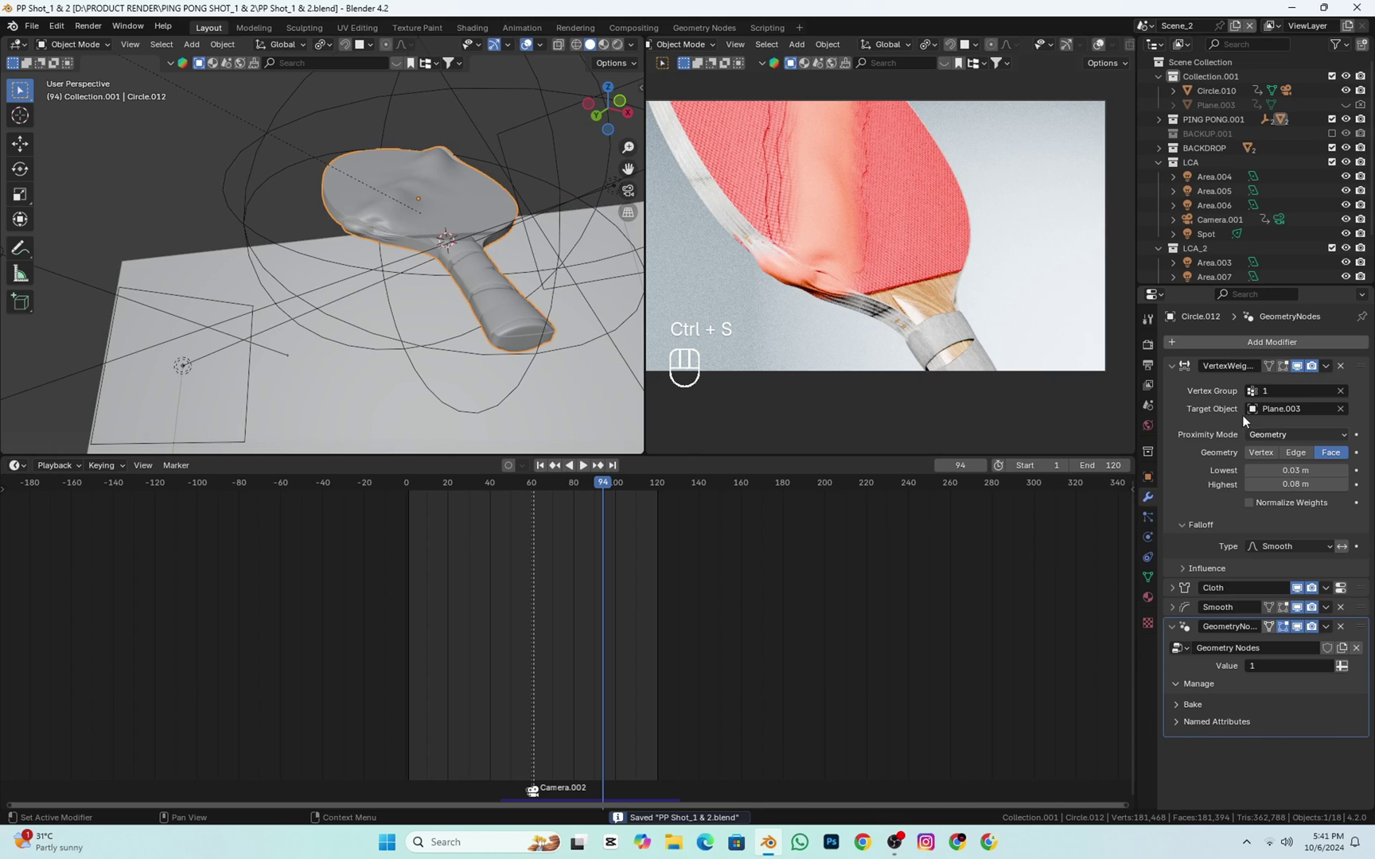
left_click(1147, 577)
left_click(1148, 497)
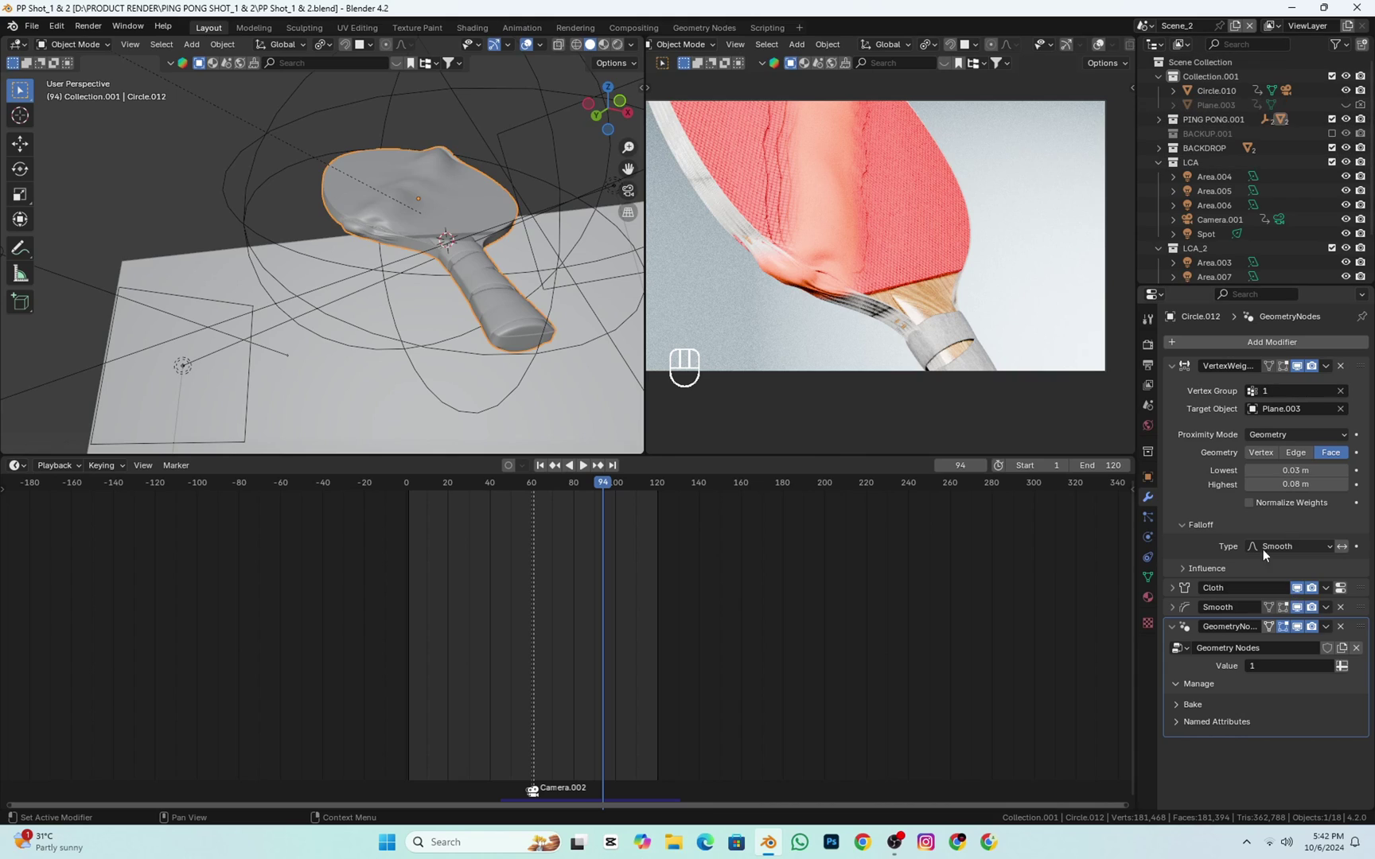
- Examine the racket's Cloth physics settings, from Stiffness and Damping to Pressure, Cache and Shape
left_click(1171, 587)
left_click(1339, 590)
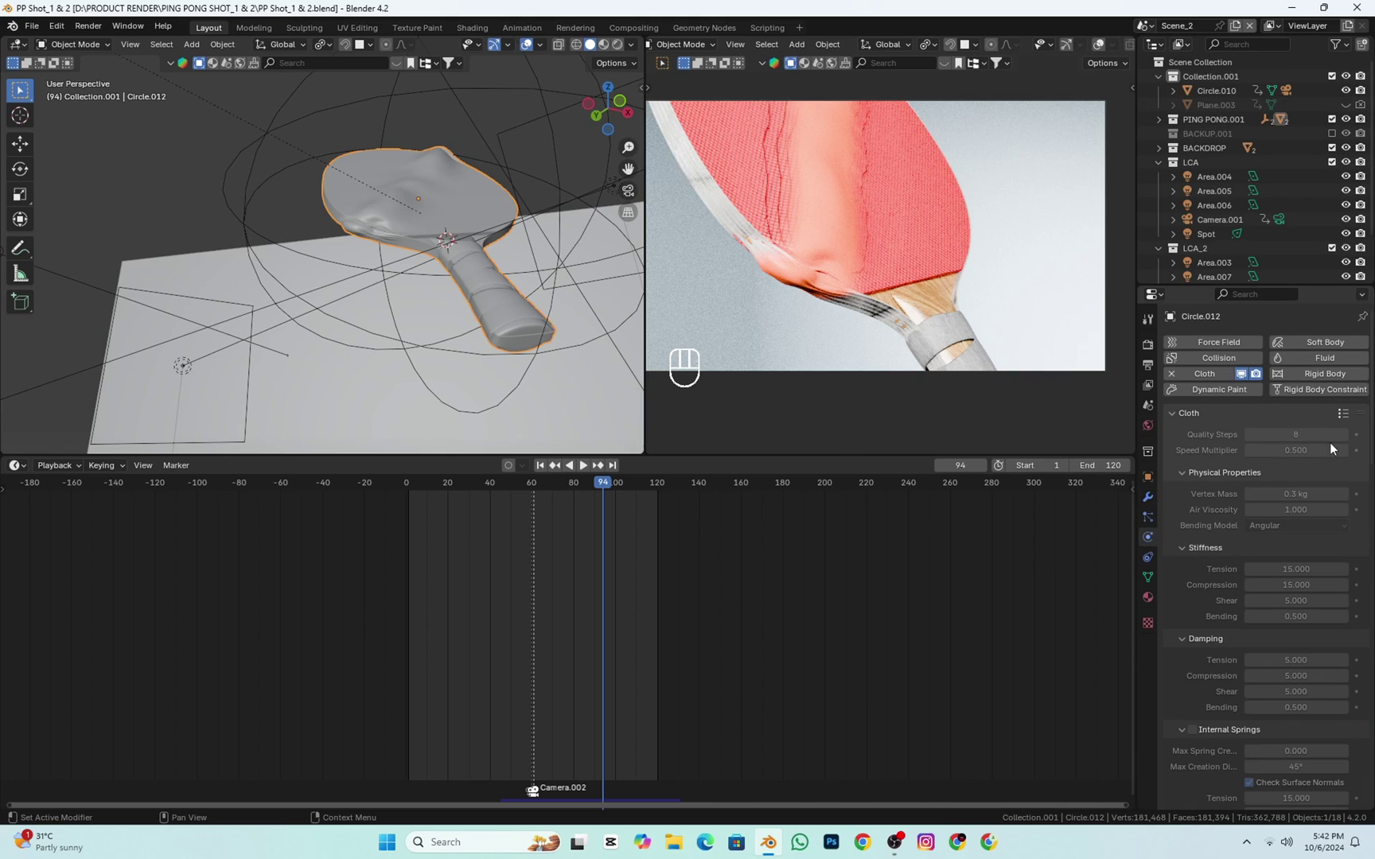
scroll(1295, 430, "down", 8)
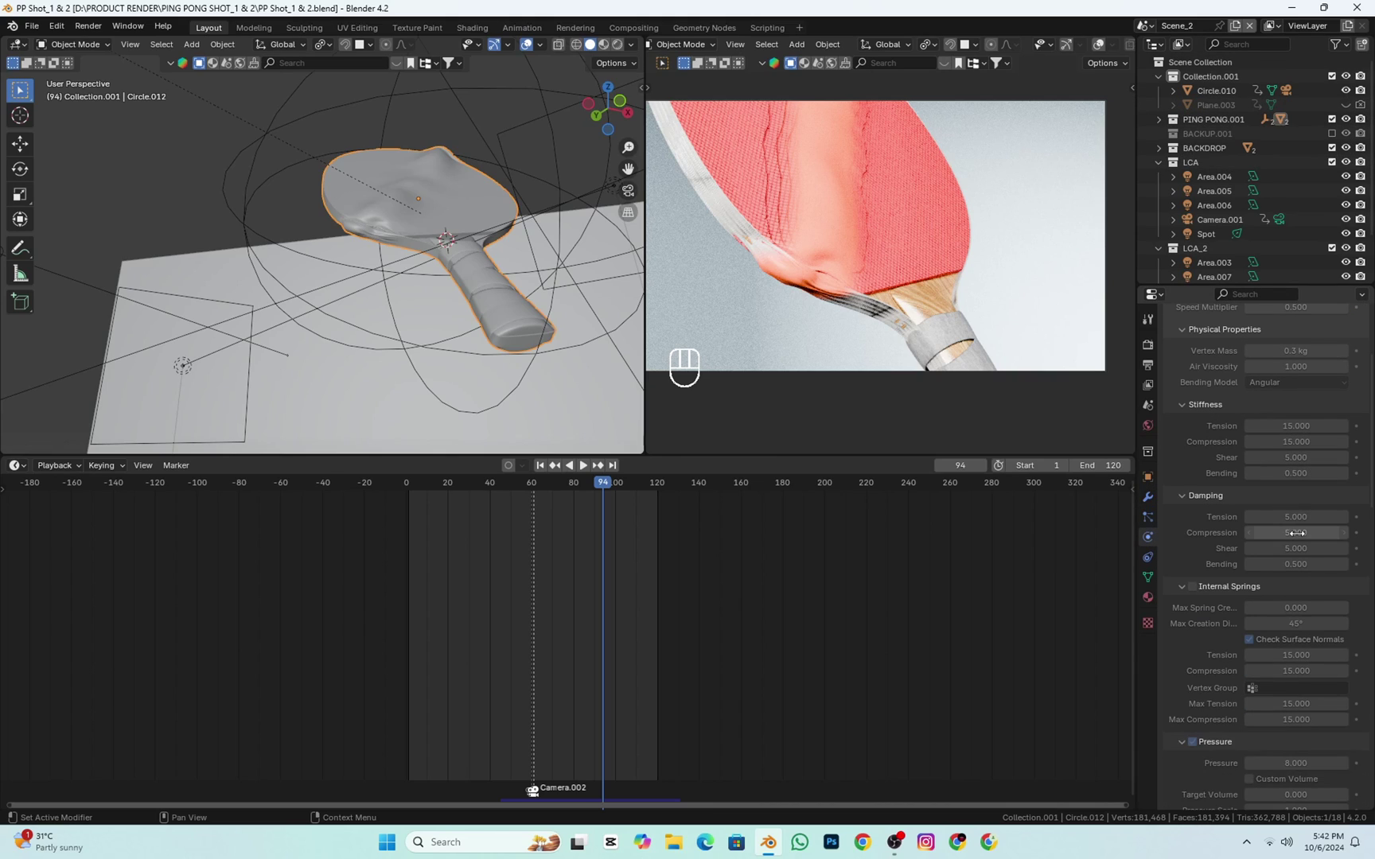
scroll(1296, 532, "down", 2)
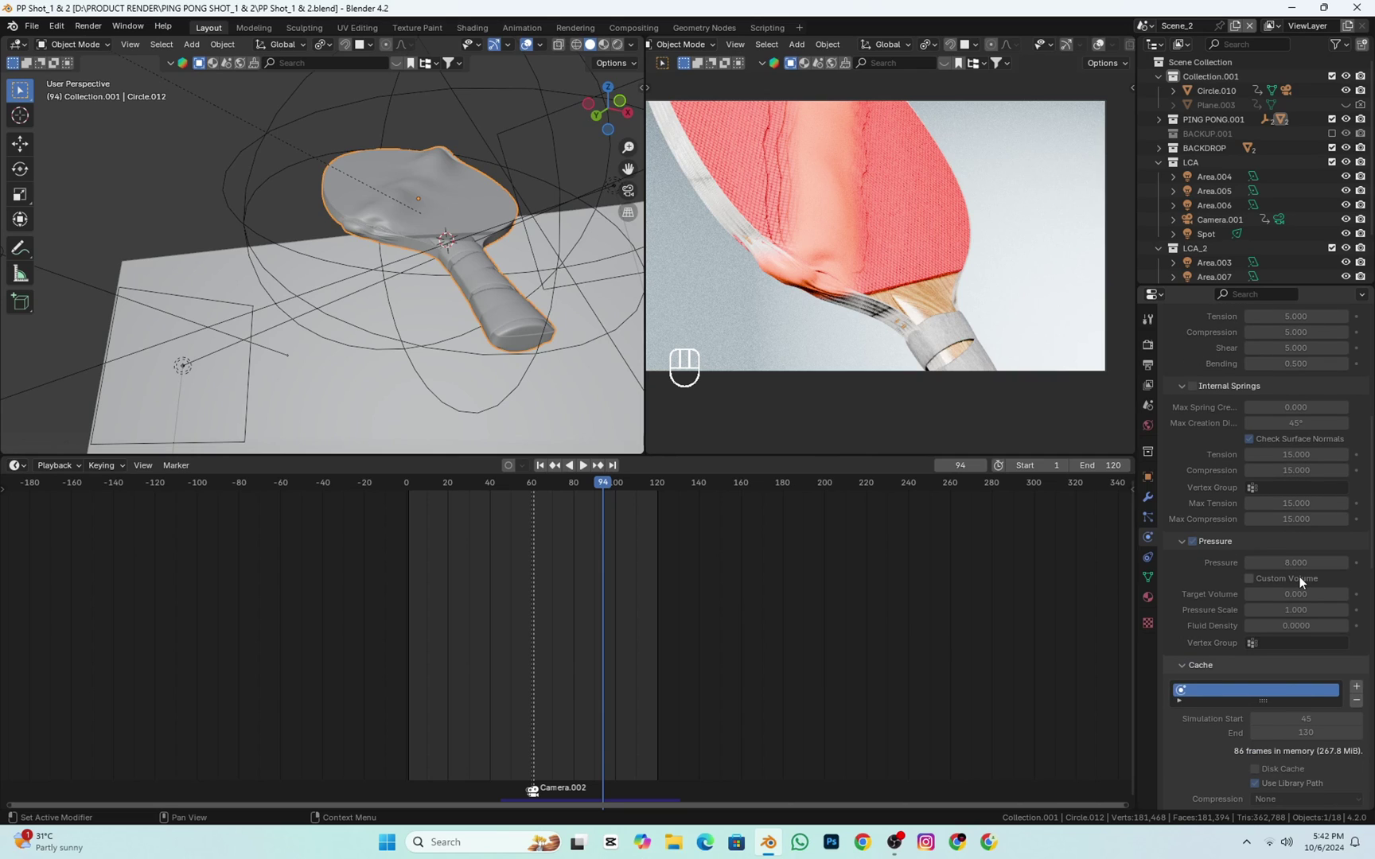
scroll(1298, 576, "down", 6)
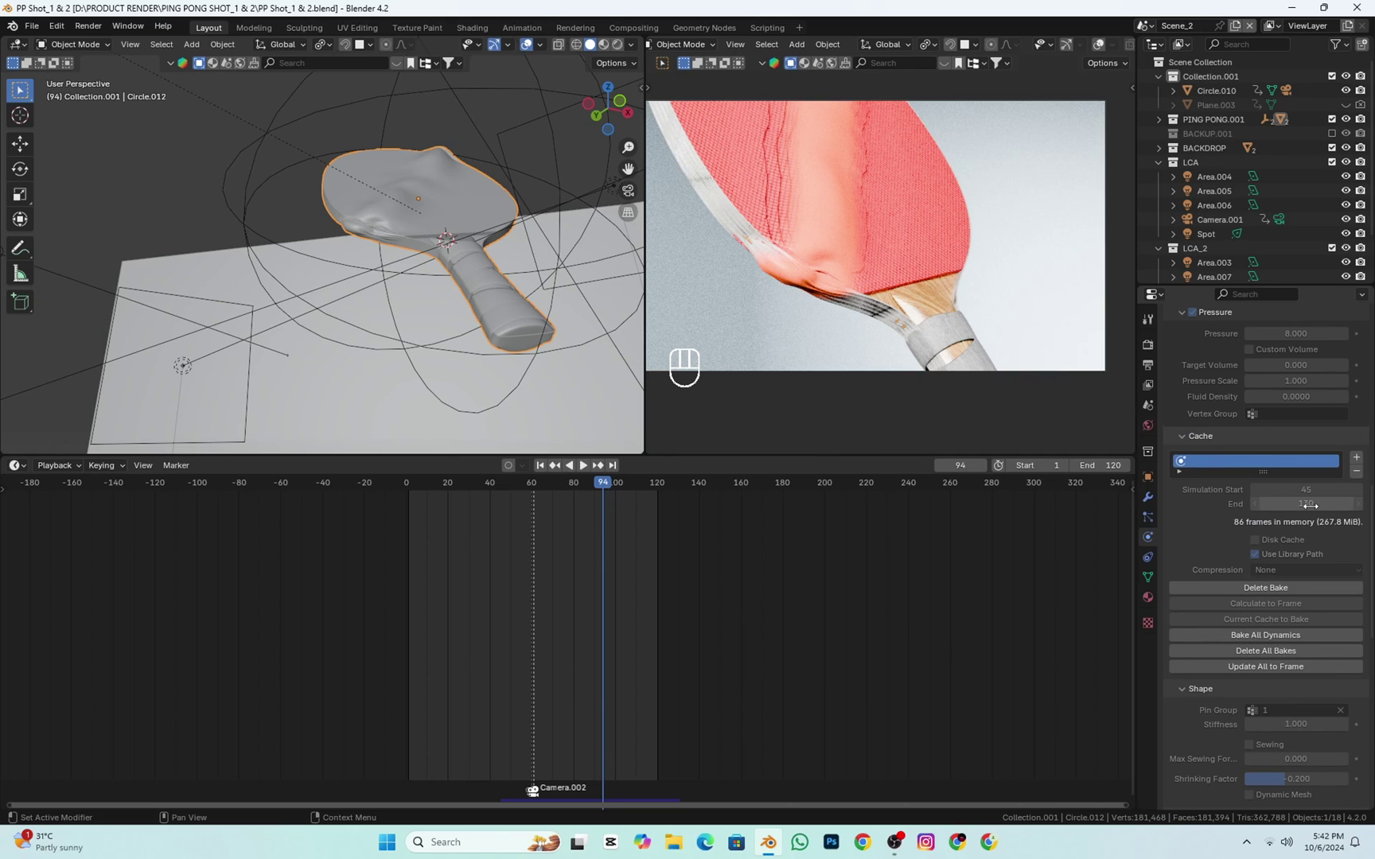
scroll(1309, 549, "down", 3)
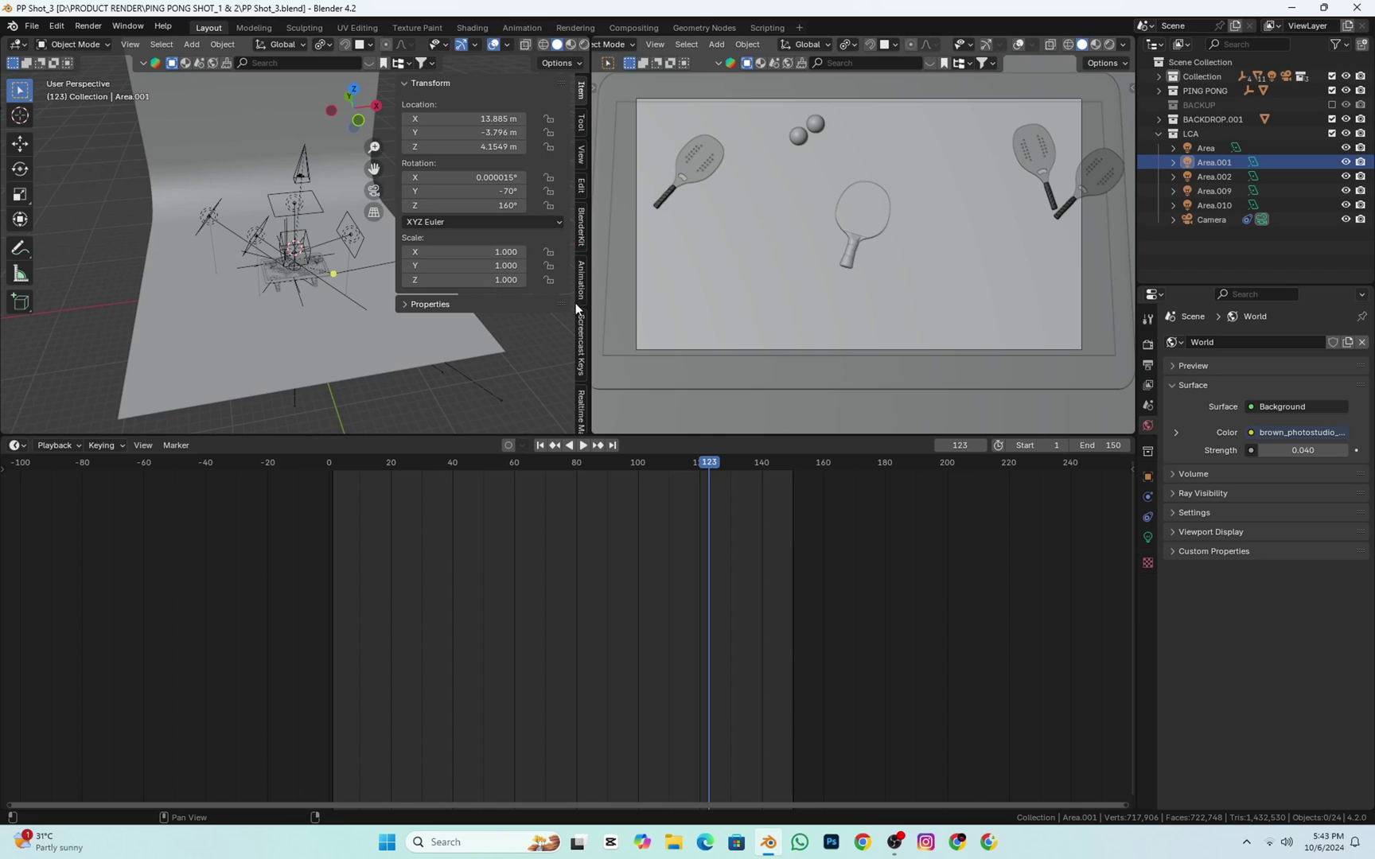
- In PP Shot_3, hide the sidebar, set the camera viewport to Rendered shading and save the file
key("n")
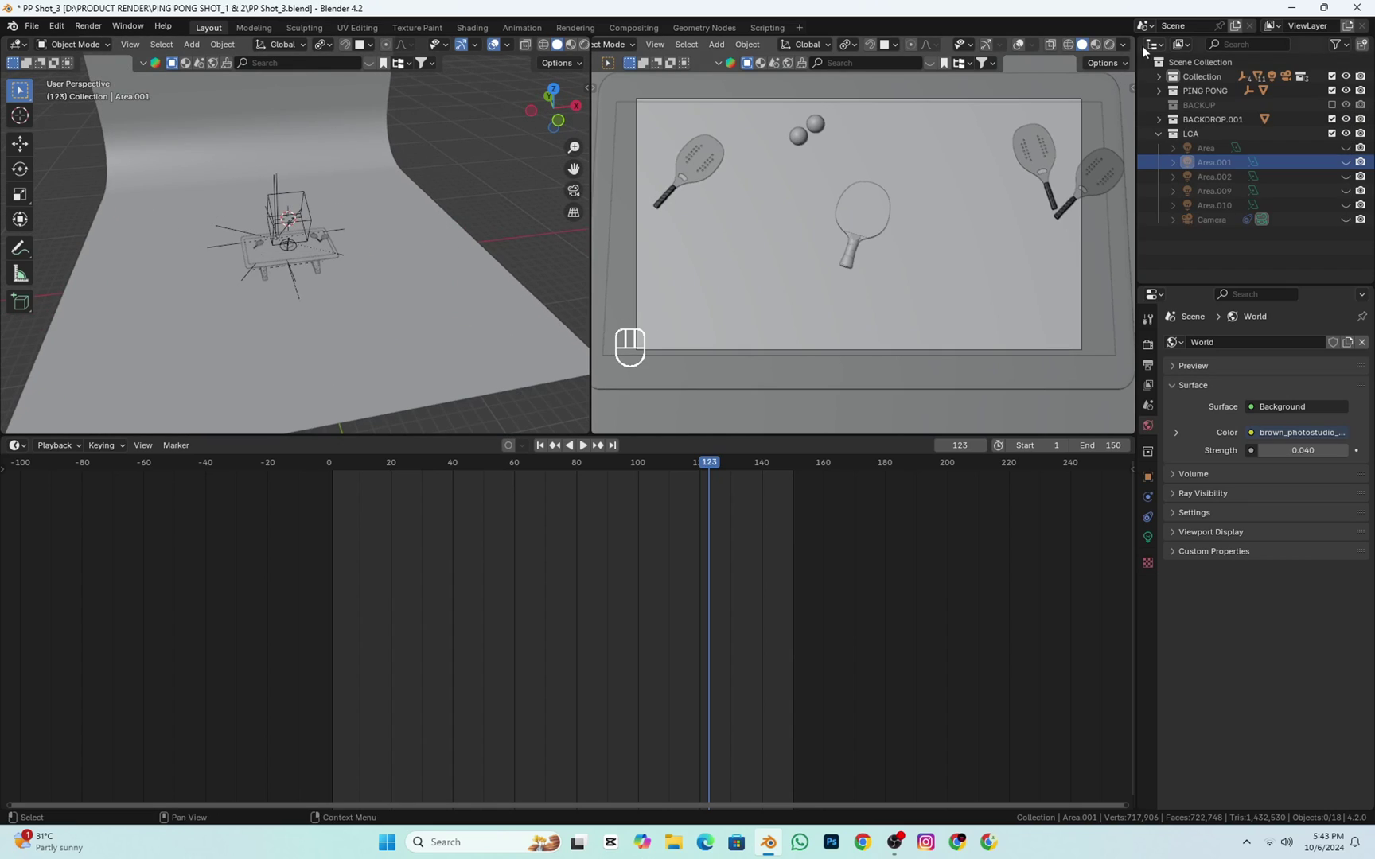
left_click(1109, 44)
left_click(306, 302)
middle_click_drag(306, 302, 415, 323)
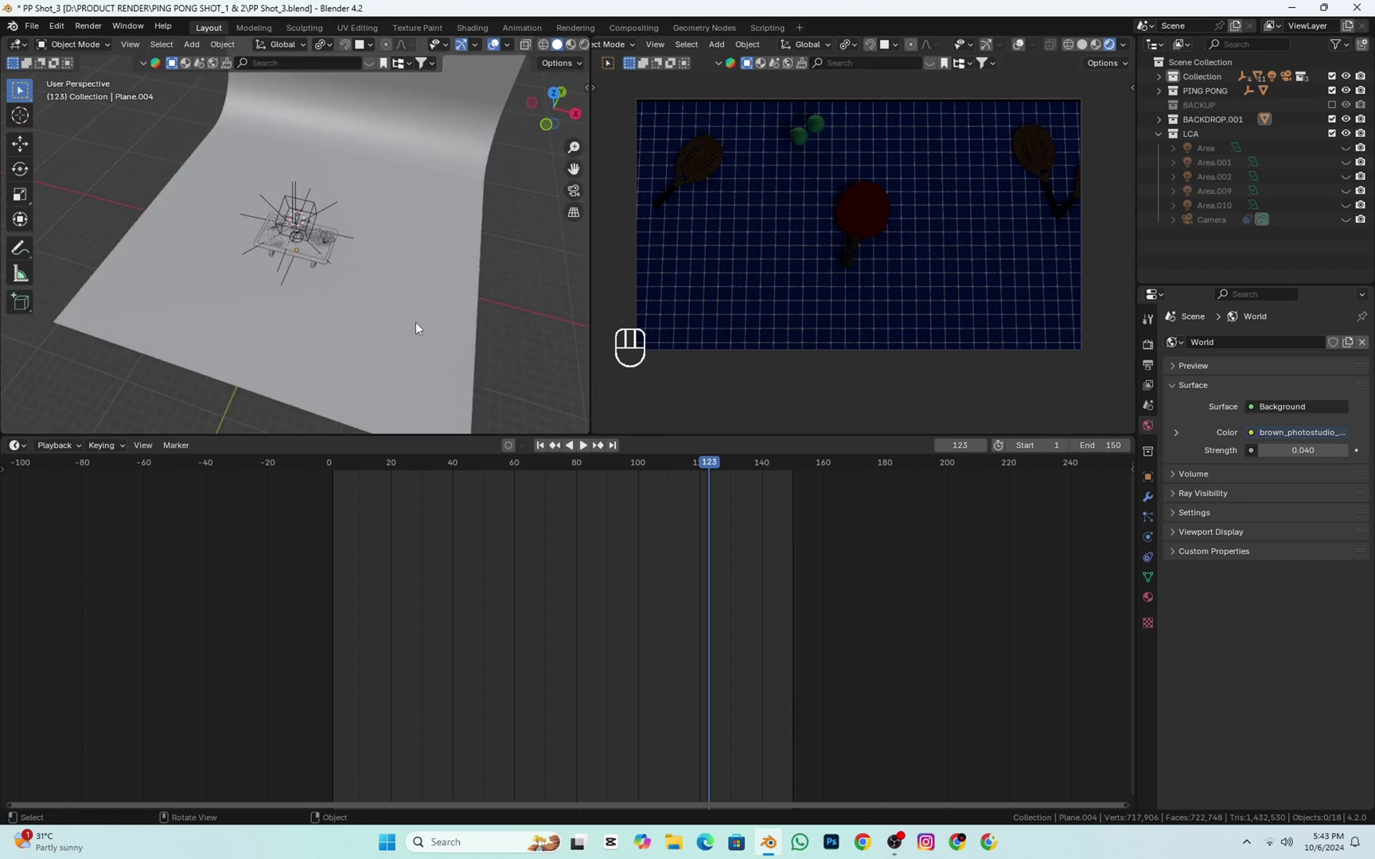
scroll(416, 322, "up", 5)
key("ctrl+s")
- Show the Area, Area.001 and Area.002 lights one by one, selecting each around the table
left_click(1345, 148)
scroll(404, 187, "down", 4)
left_click(183, 130)
left_click(1345, 162)
left_click(497, 244)
left_click(1346, 176)
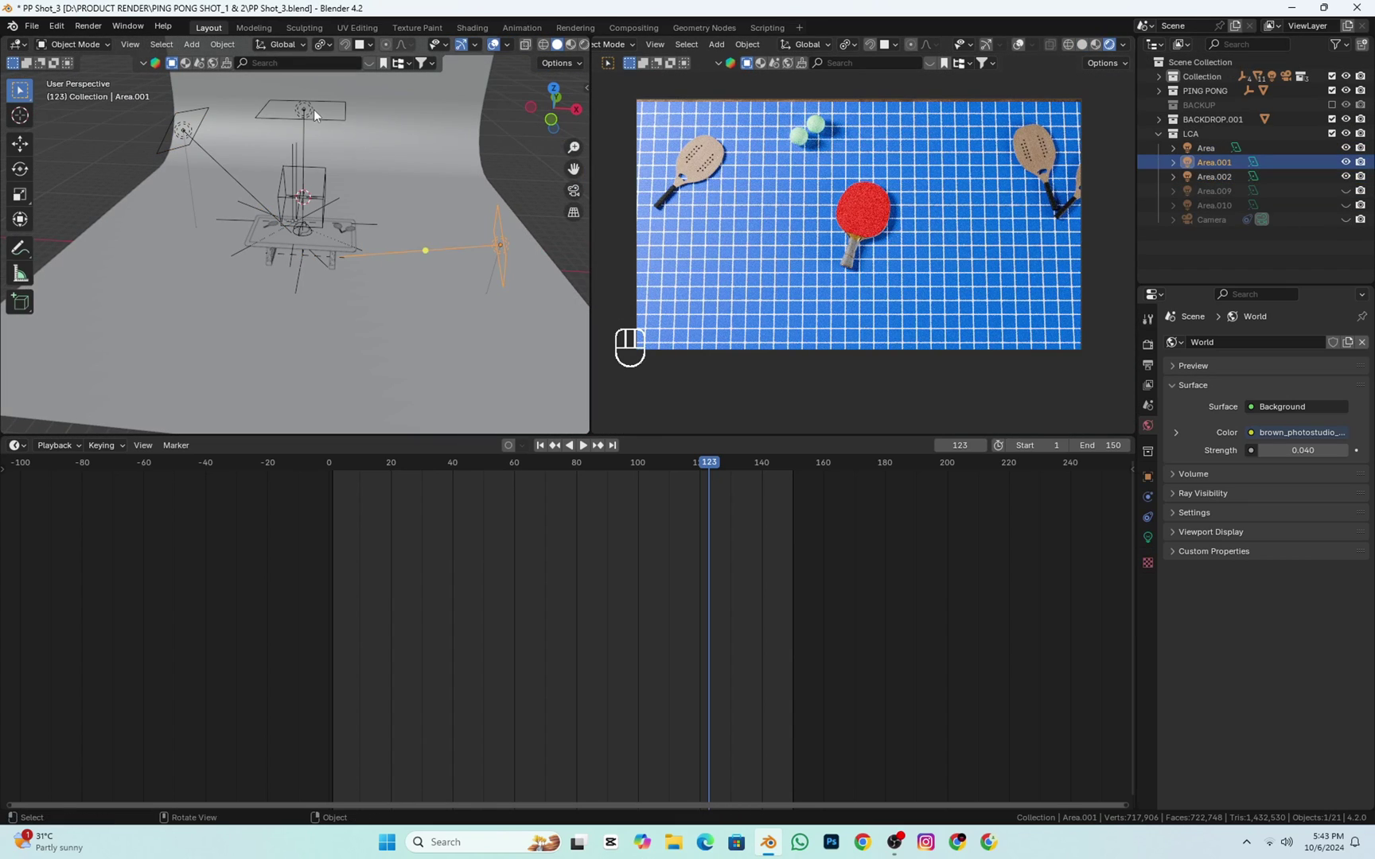
left_click(304, 109)
- Show the Area.009 and Area.010 lights and the Camera in the LCA collection, and save the file
left_click(1345, 191)
left_click(237, 143)
middle_click_drag(246, 160, 398, 151)
left_click(1345, 205)
scroll(381, 176, "down", 5)
left_click(330, 199)
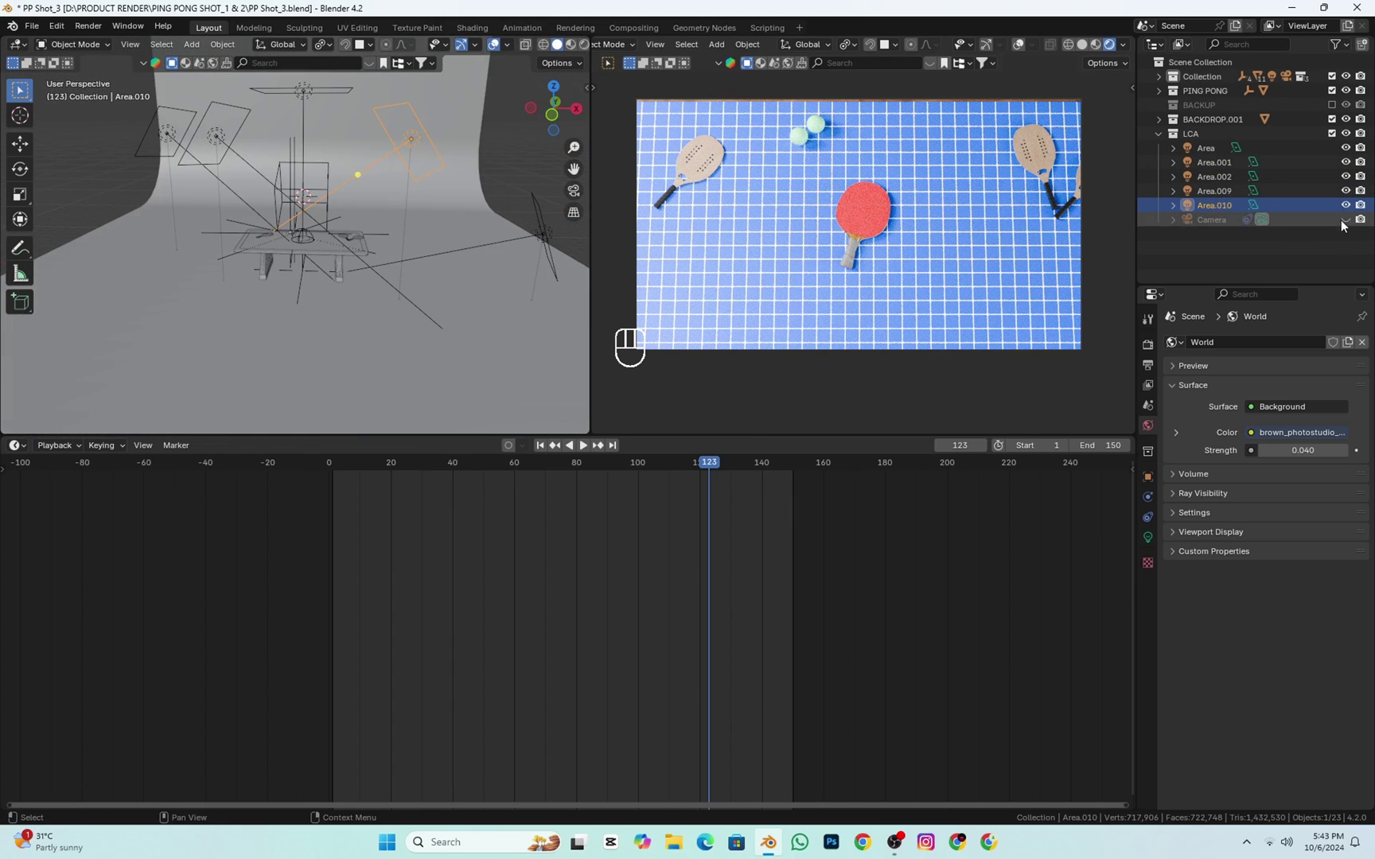
left_click(1345, 220)
key("ctrl+s")
- Move the timeline to frame 0 and select the distant Spot.002 light
left_click_drag(684, 464, 328, 465)
middle_click_drag(358, 263, 175, 206)
scroll(383, 203, "down", 5)
left_click(119, 167)
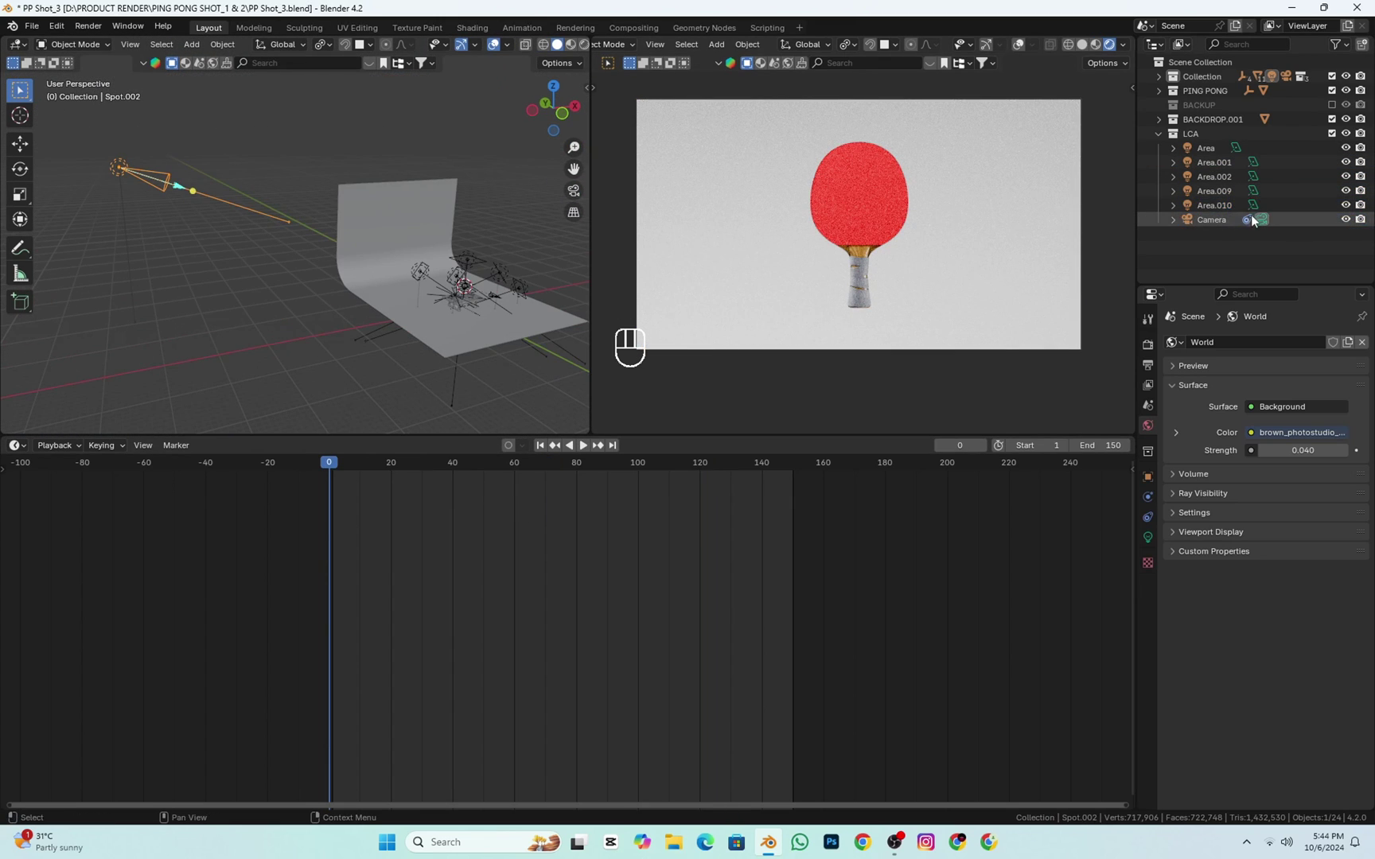
- Locate Spot.002 in the Outliner and toggle its visibility off and on to compare its effect on the render
key("KP_Decimal")
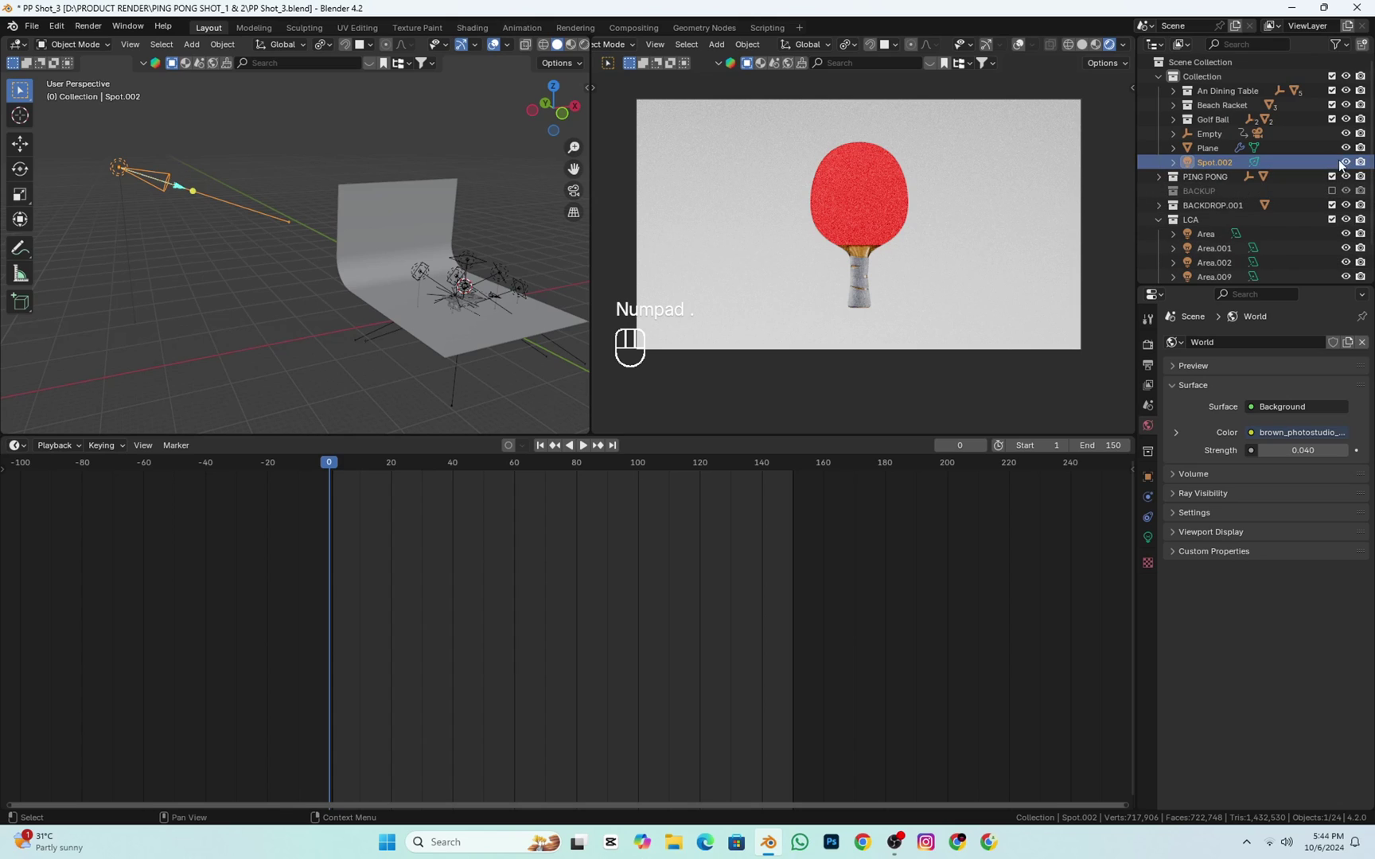
left_click(1344, 163)
left_click(1345, 162)
left_click(1344, 163)
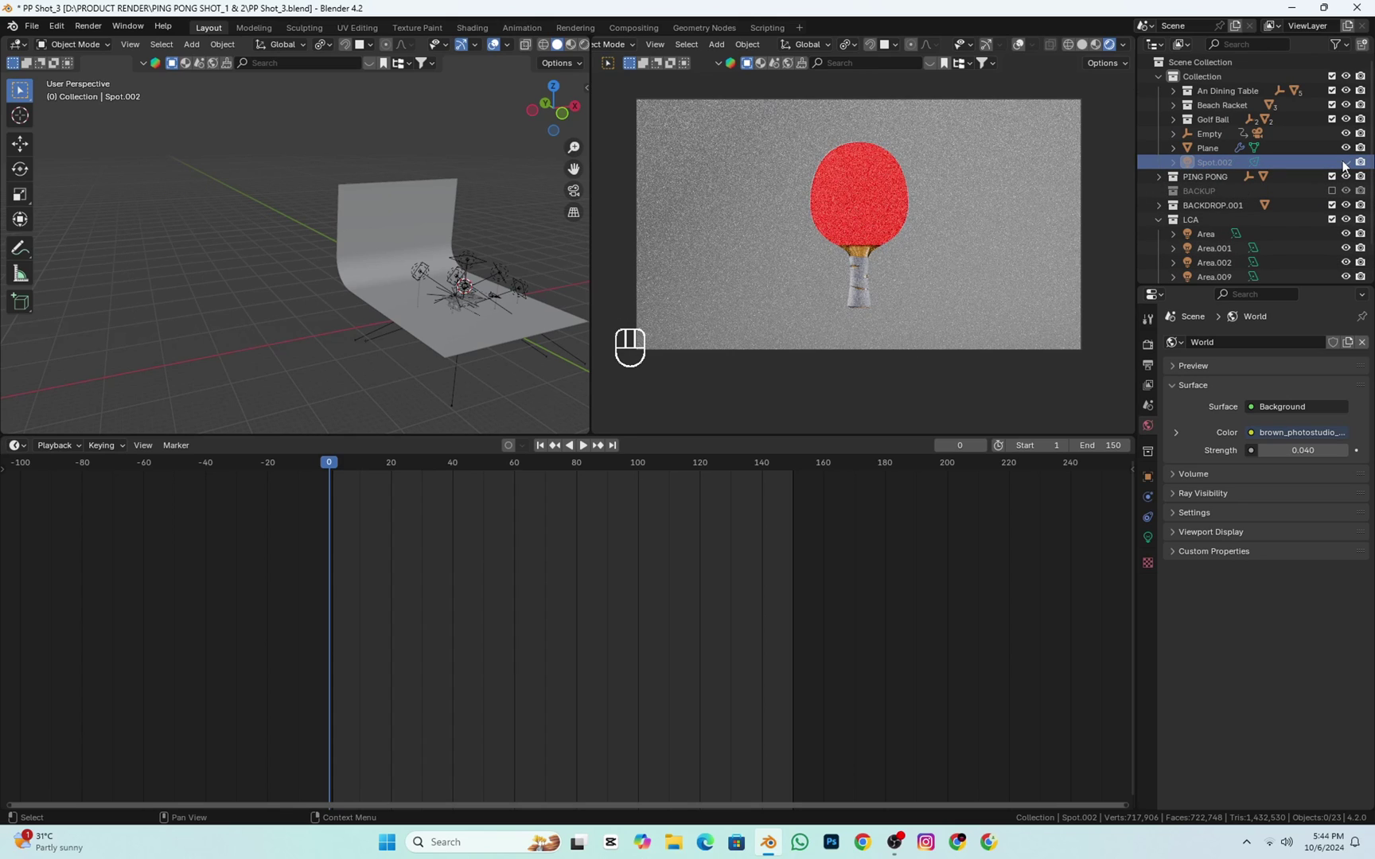
left_click(1344, 162)
- Save the file and play the animation up to frame 111
middle_click_drag(503, 329, 554, 337, "ctrl")
key("ctrl+s")
key("space")
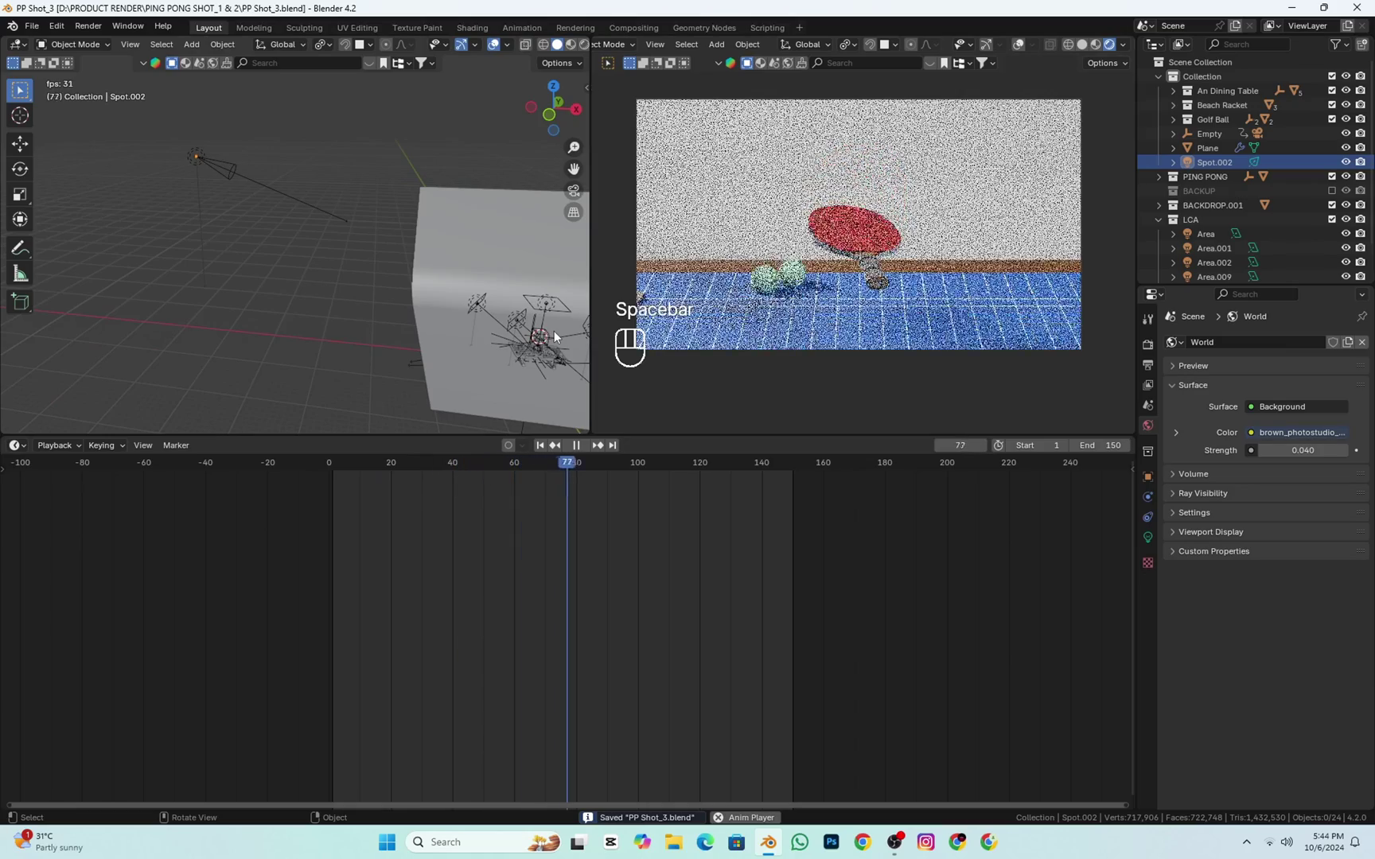
key("space")
- Select the racket's Empty.001 on the table and show all its Z Euler Rotation keyframes in an enlarged Graph Editor
middle_click_drag(555, 351, 441, 263, "shift")
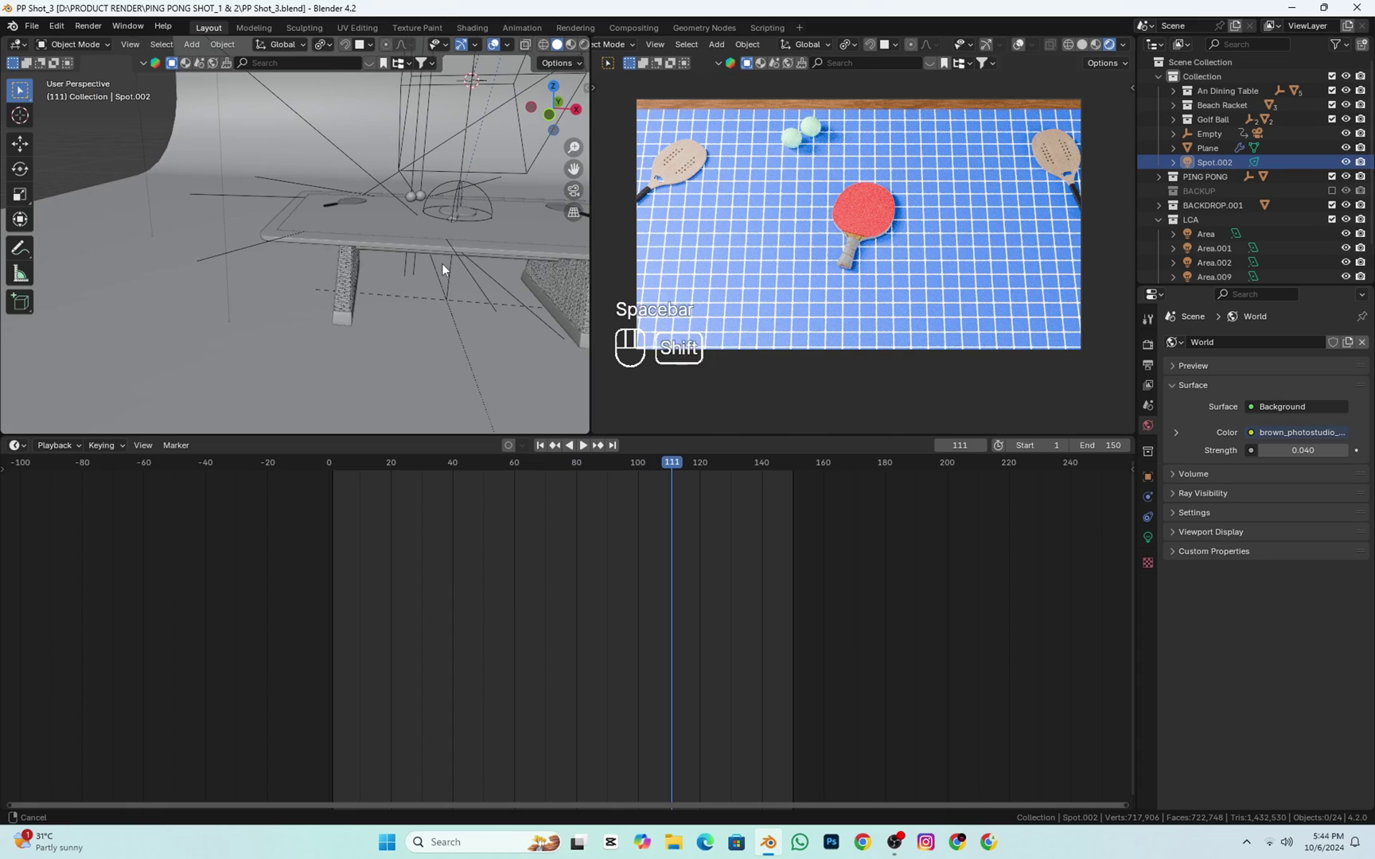
left_click(485, 187)
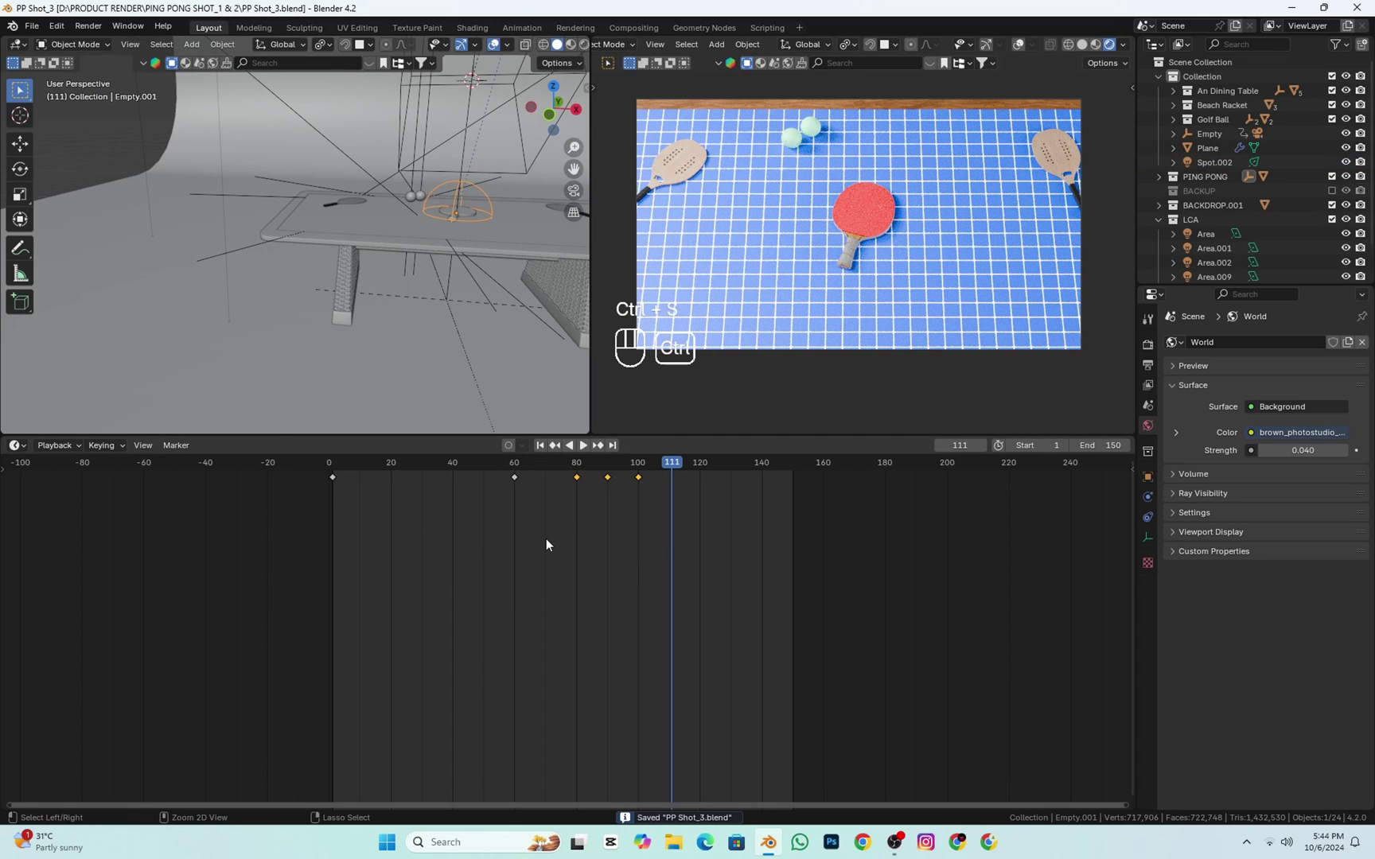
key("ctrl+Tab")
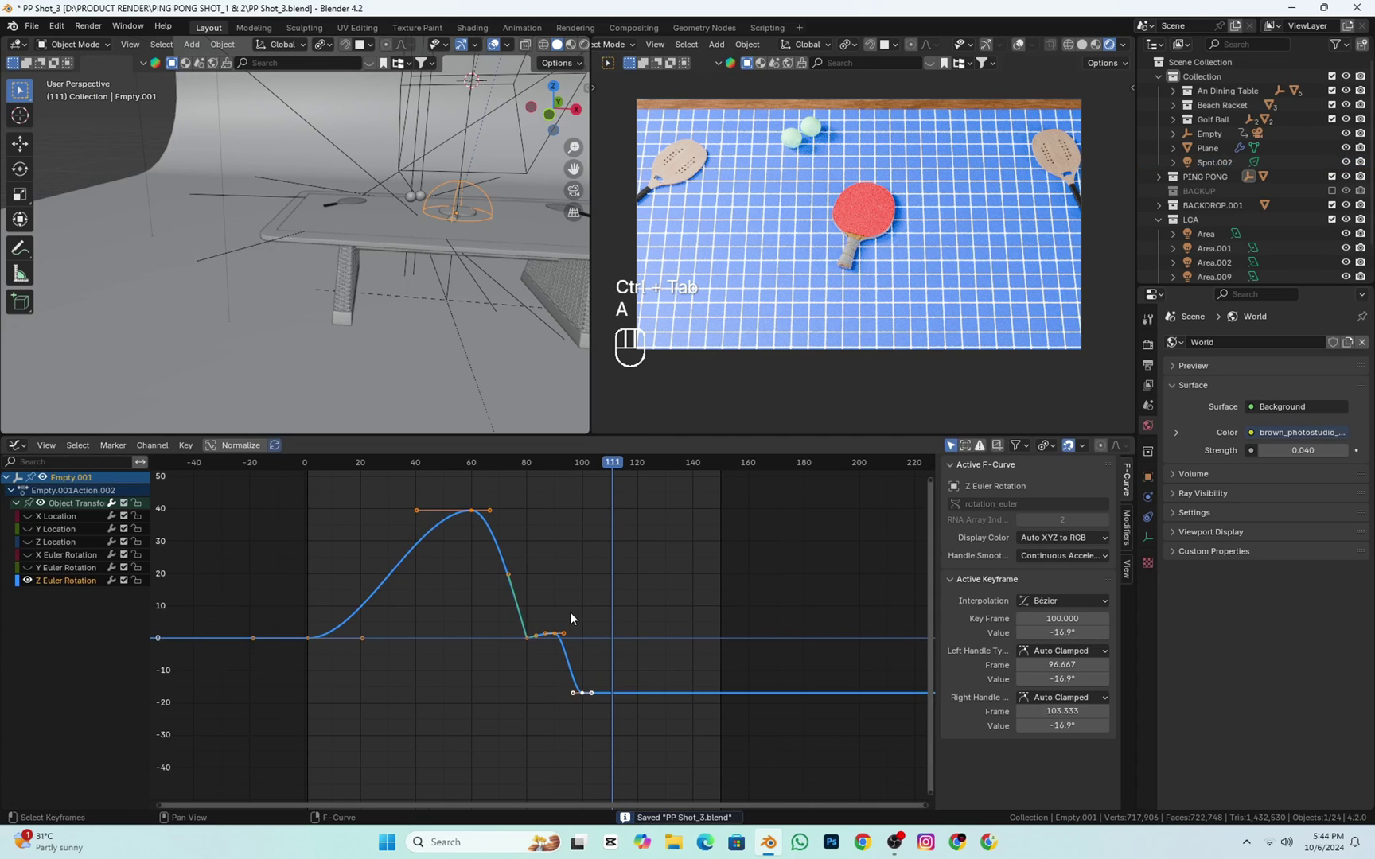
key("KP_Decimal")
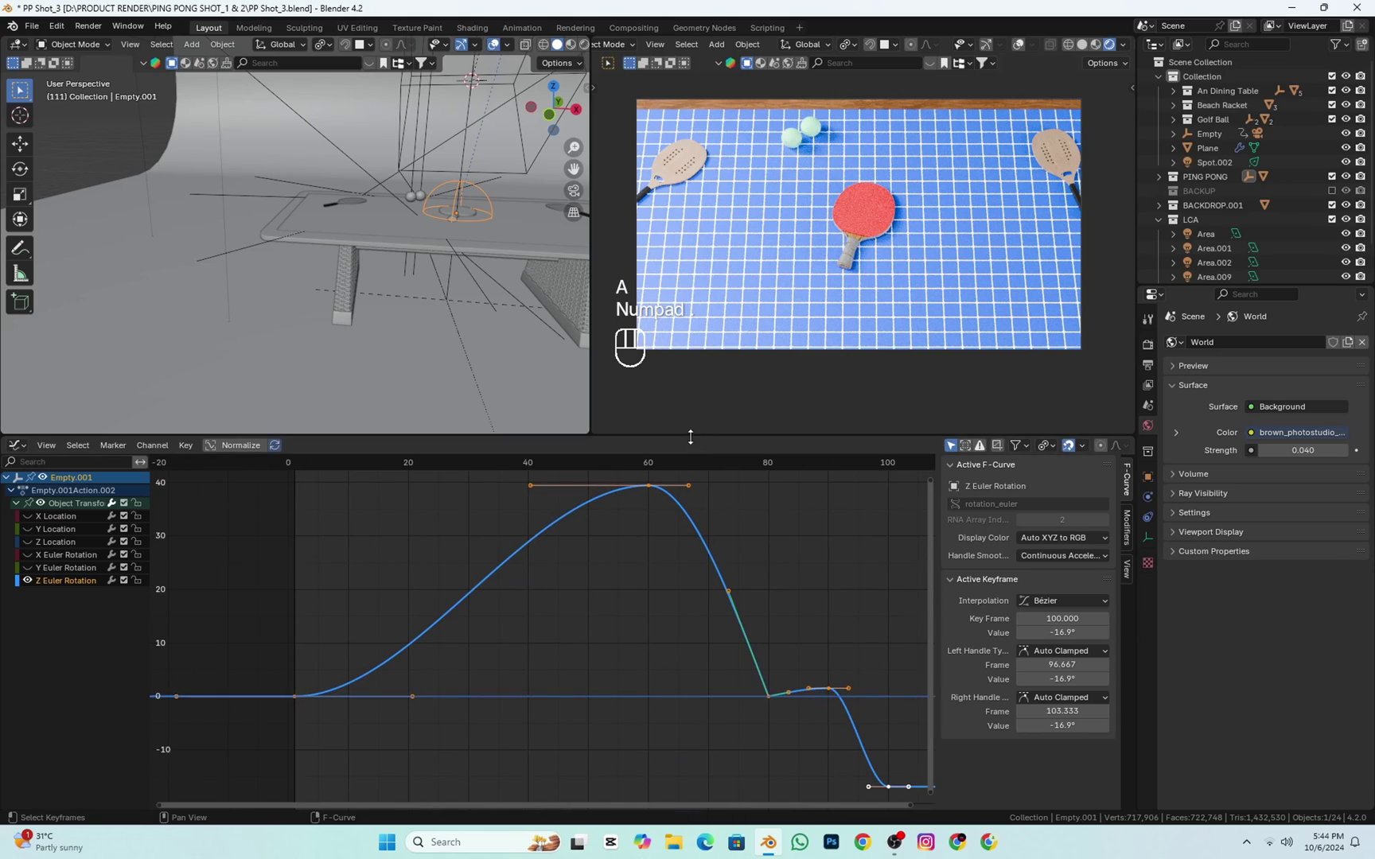
left_click_drag(691, 437, 691, 401)
scroll(635, 460, "down", 2)
- Play and scrub the animation against the Z Euler Rotation curve, stopping at frame 122, and return to the Timeline
key("space")
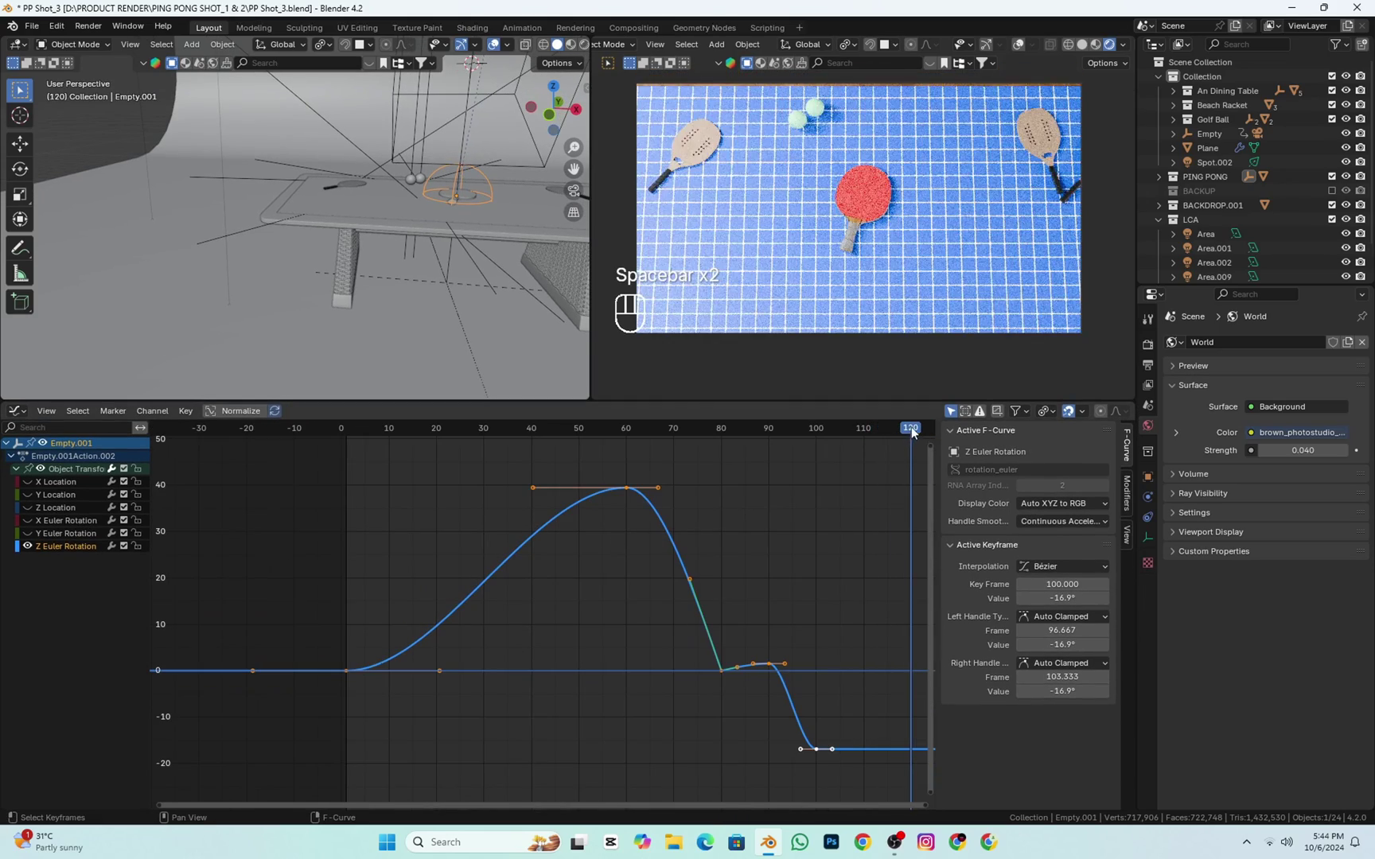
left_click_drag(911, 430, 489, 515)
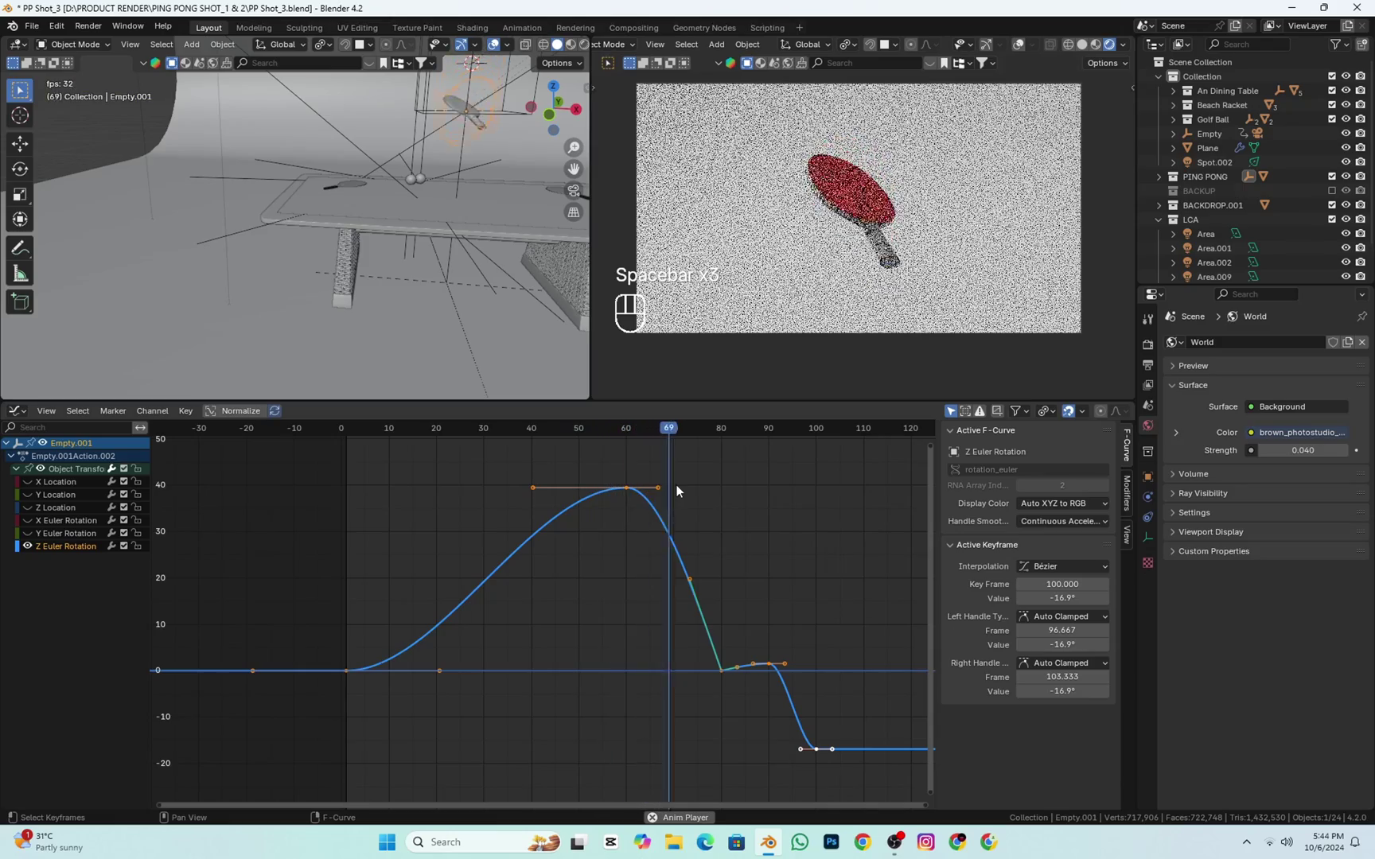
key("space")
key("space")
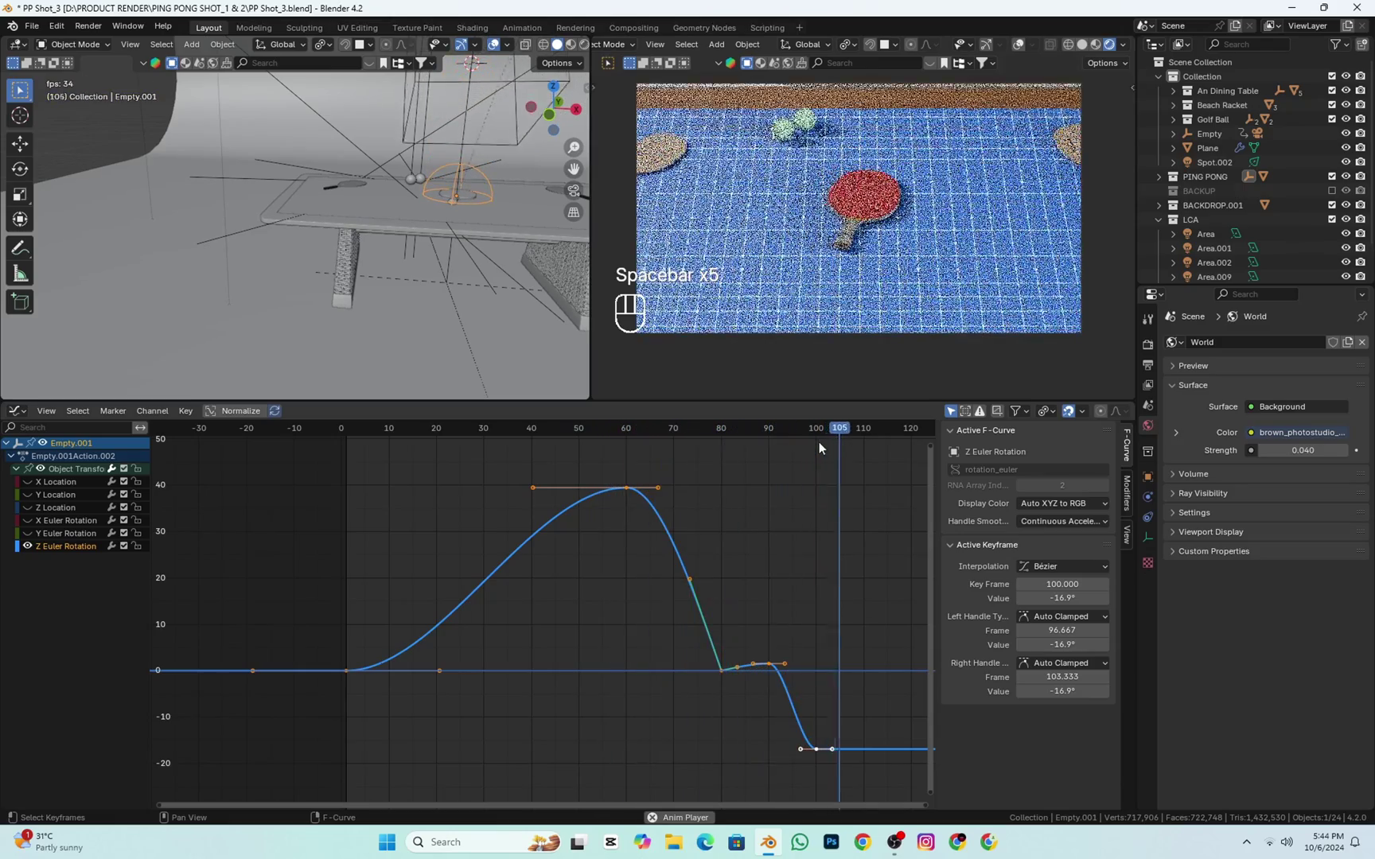
key("space")
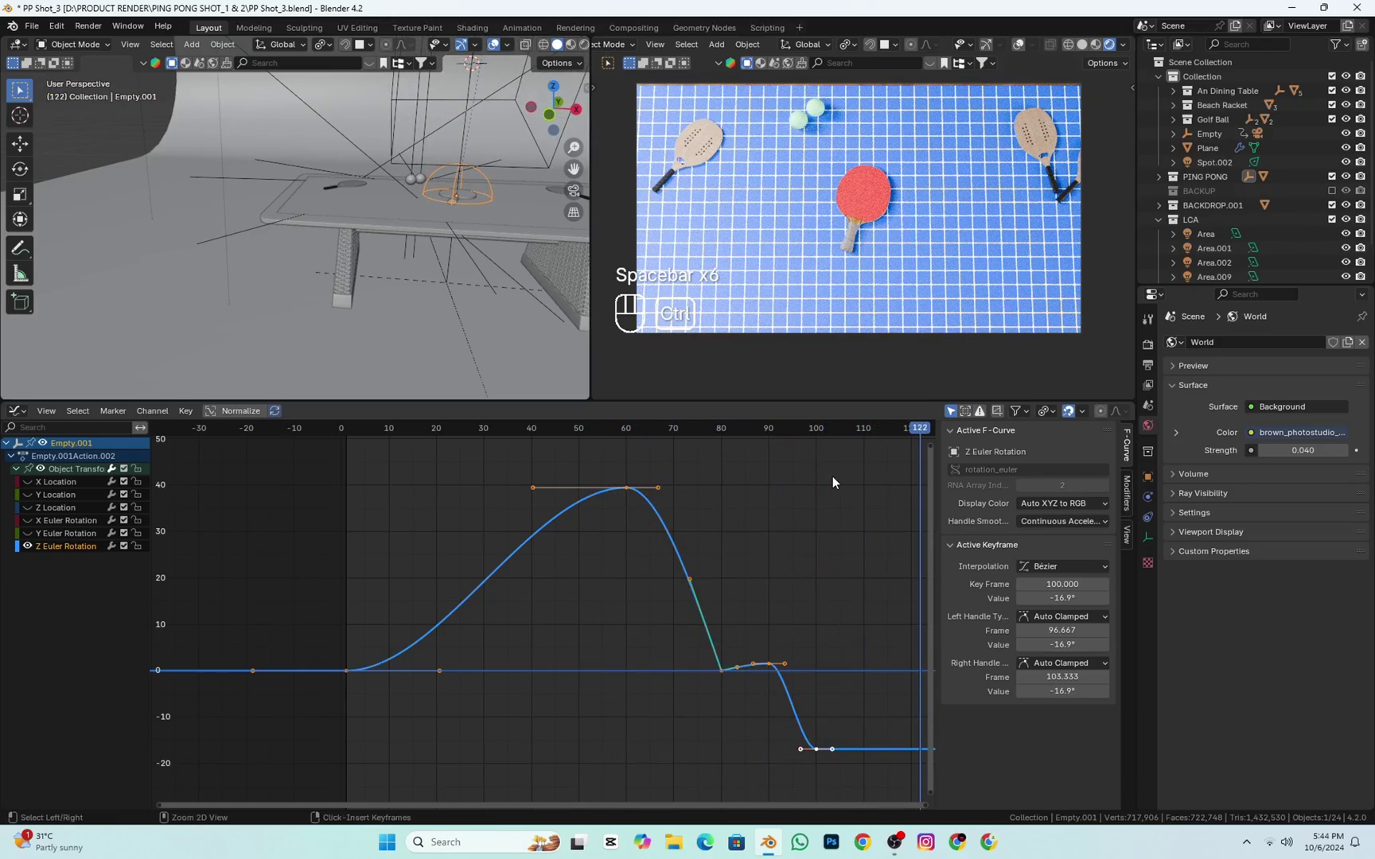
key("ctrl+Tab")
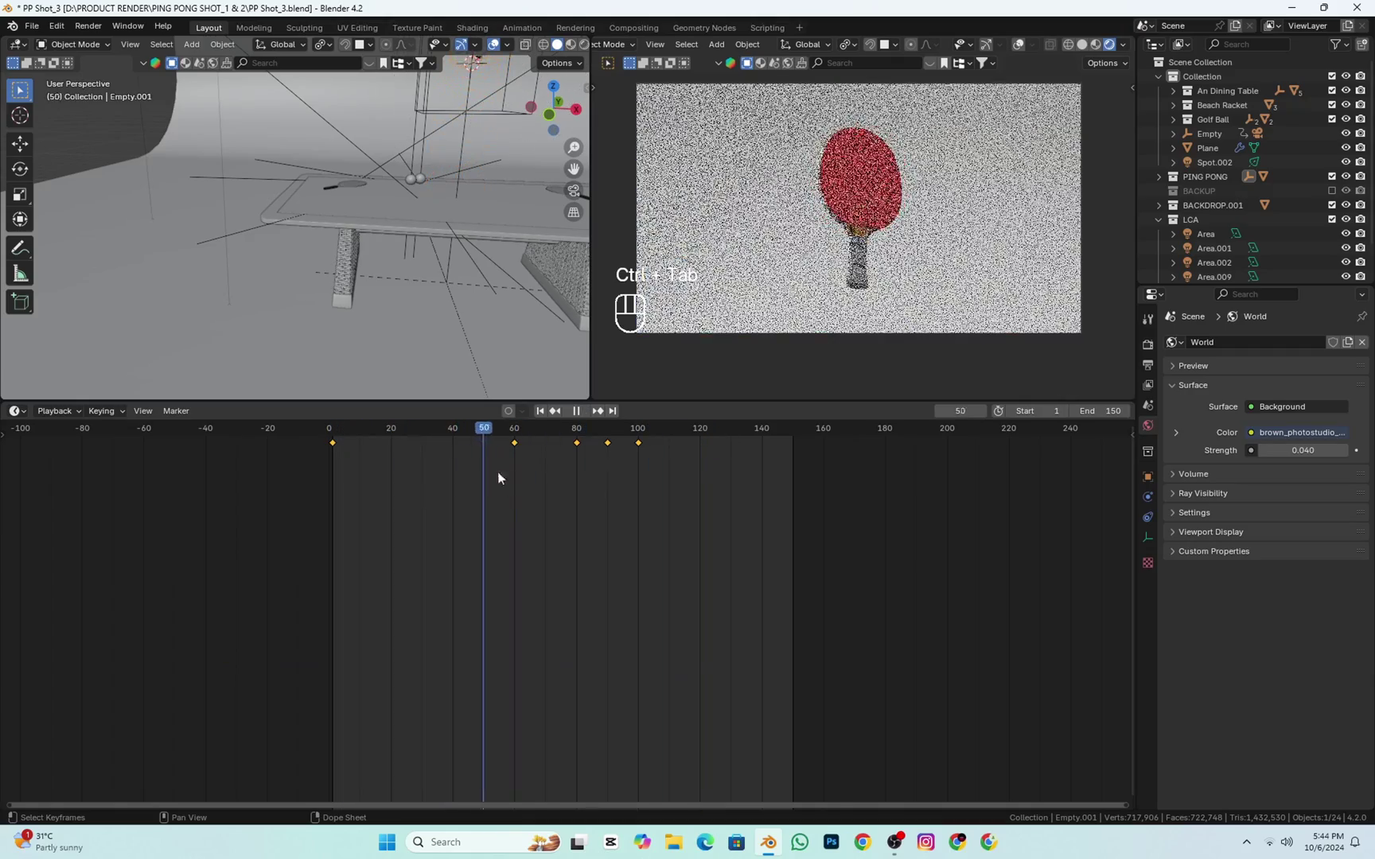